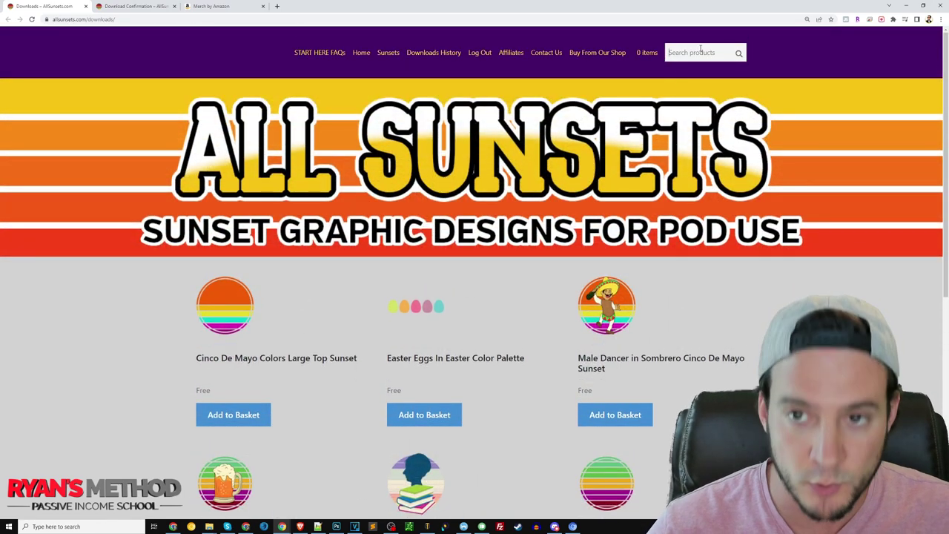
Search the All Sunsets products for "easter" and look through the matching graphics.
key(Return)
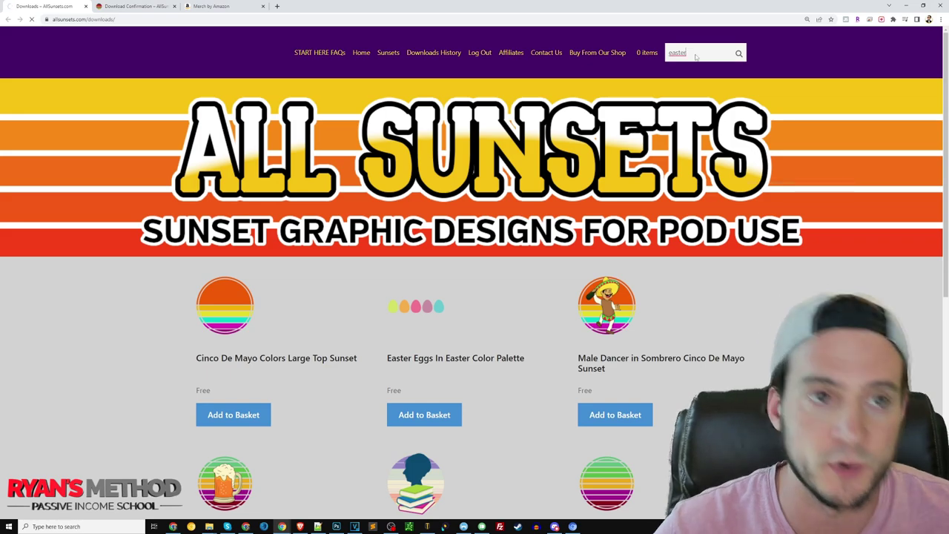
scroll(851, 261, down, 5)
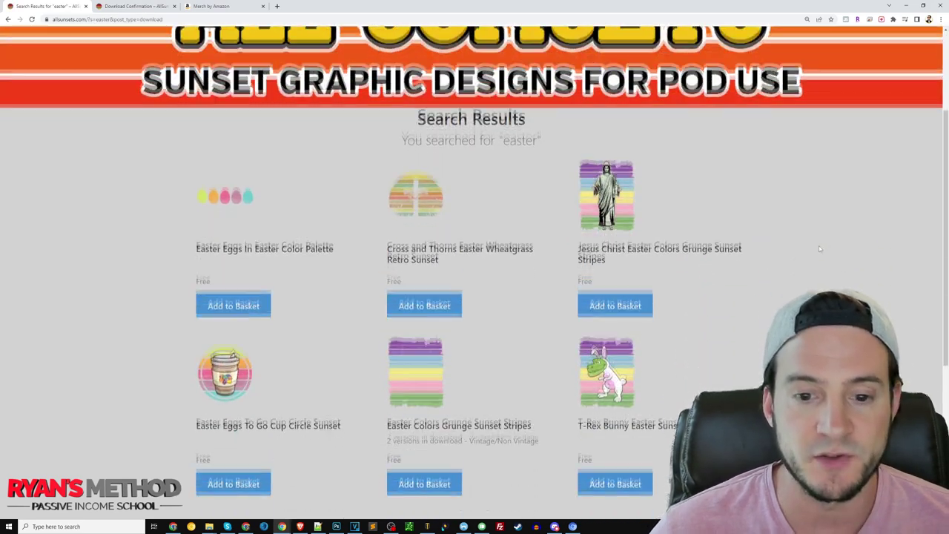
scroll(802, 226, up, 3)
scroll(800, 228, up, 3)
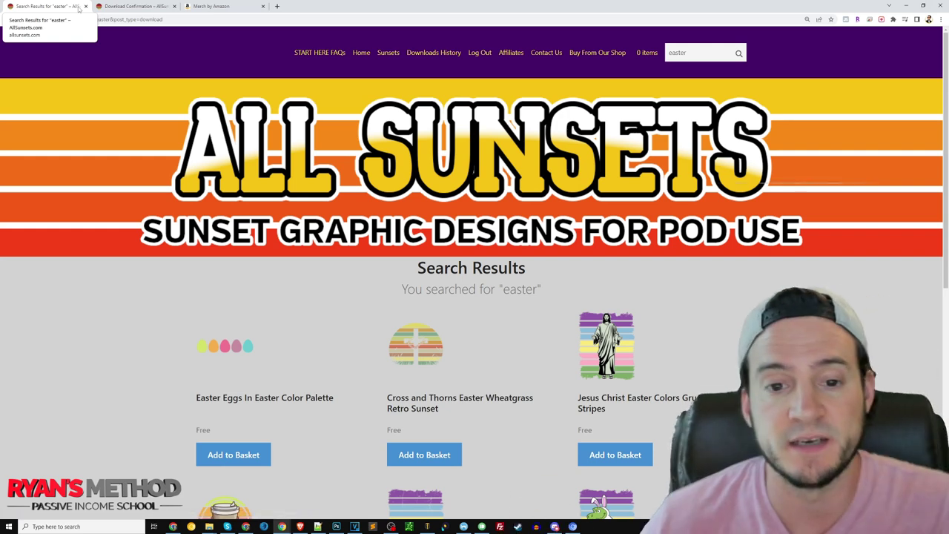
Close the All Sunsets search results and download confirmation pages to return to the "easter" results in Trend Finder.
click(85, 6)
scroll(387, 163, down, 6)
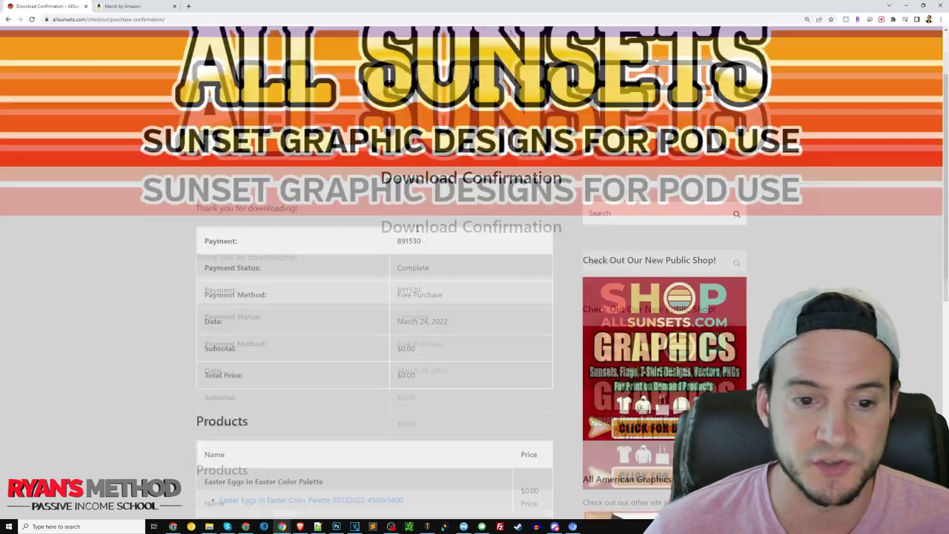
scroll(387, 164, up, 6)
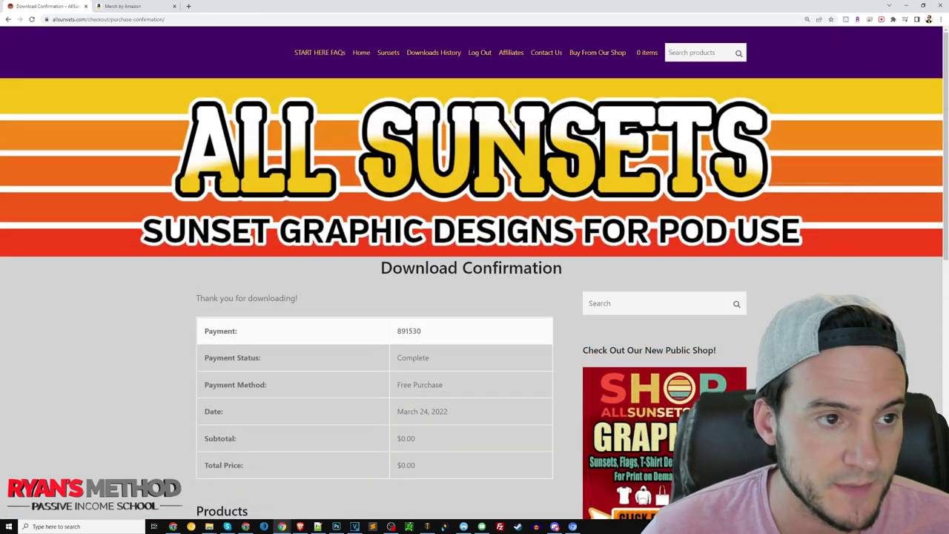
click(209, 527)
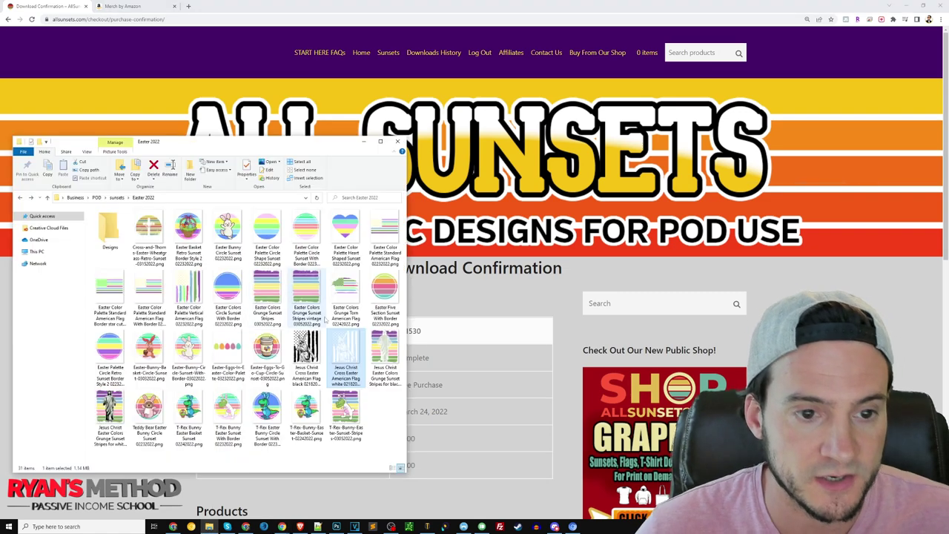
click(558, 292)
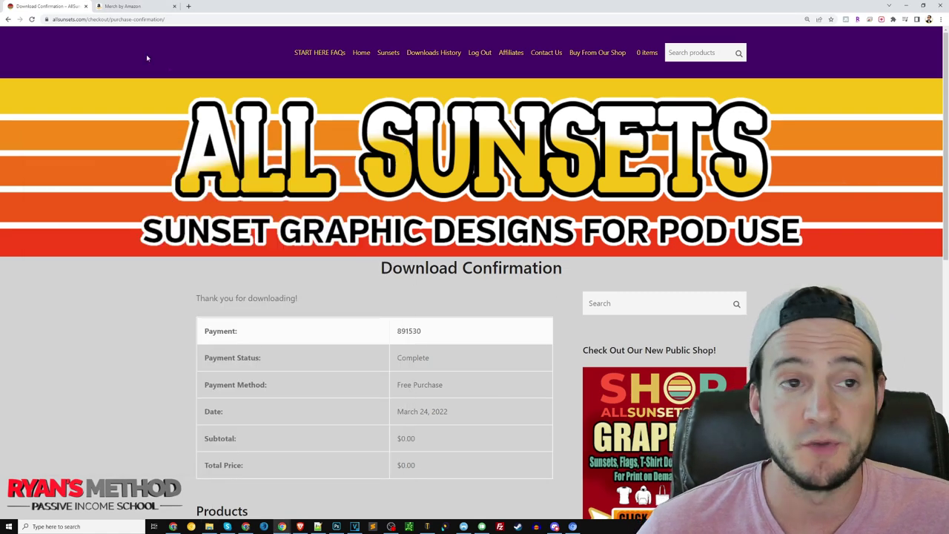
click(86, 6)
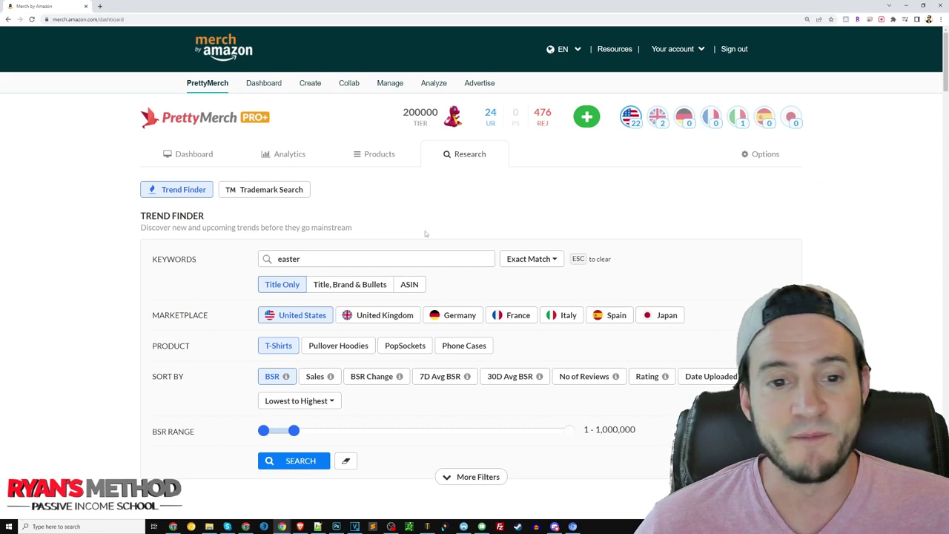
scroll(443, 213, down, 3)
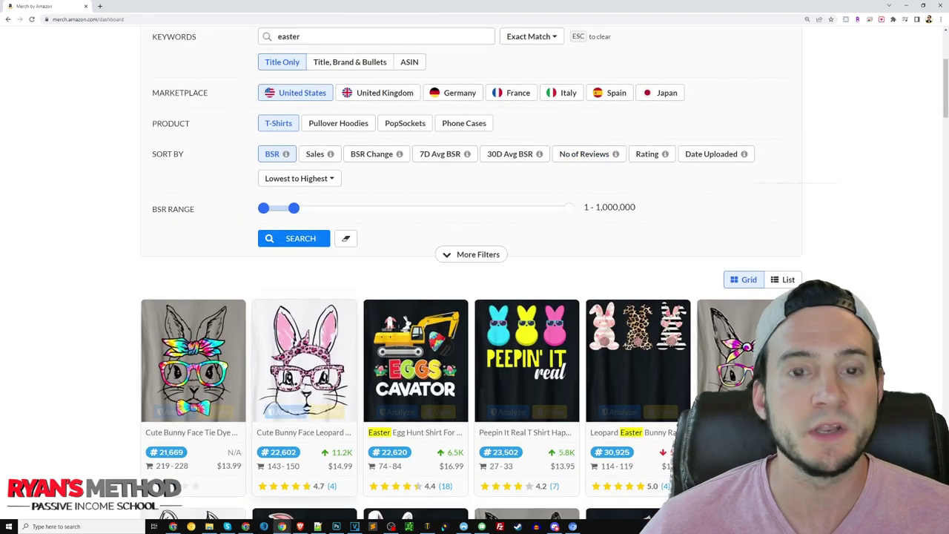
Browse the downloaded sunset graphics in the Easter 2022 folder.
click(209, 526)
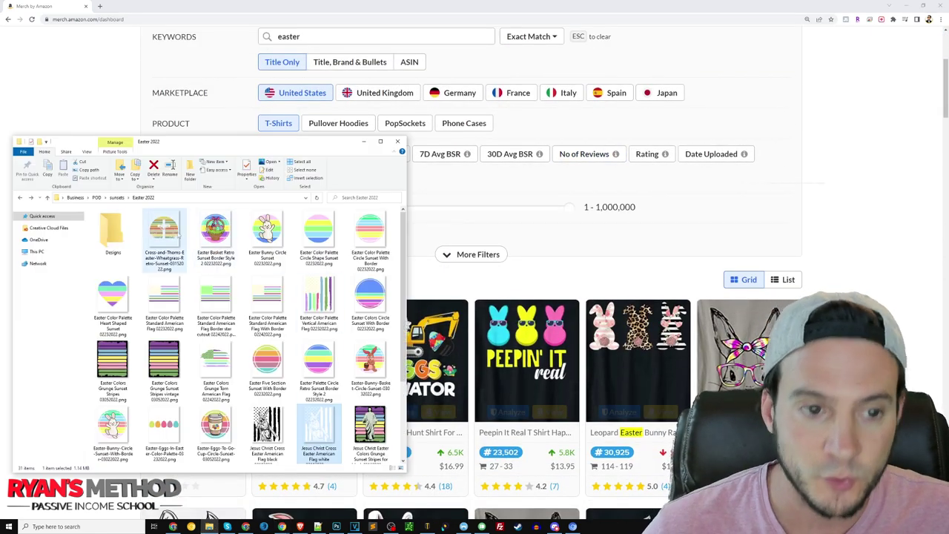
scroll(367, 304, down, 3)
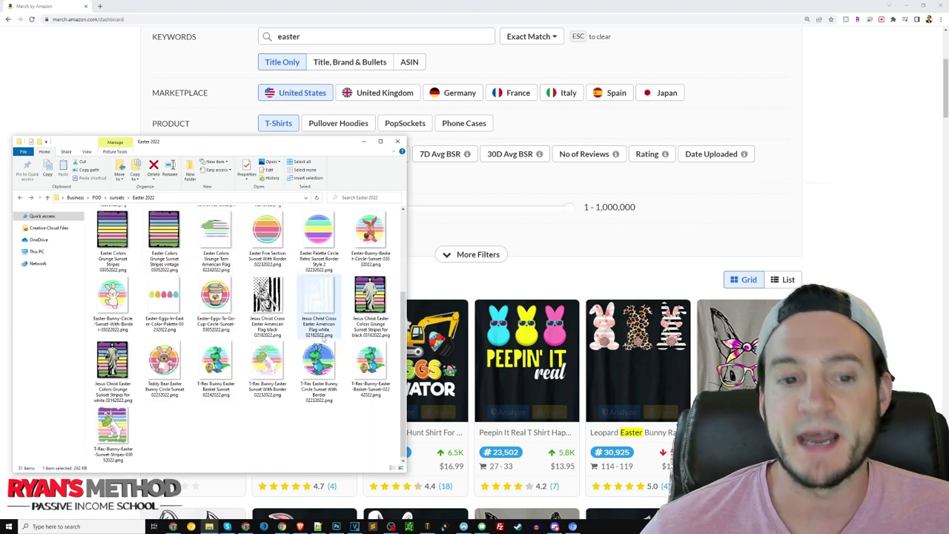
click(103, 96)
scroll(103, 96, up, 3)
drag(356, 221, 198, 214)
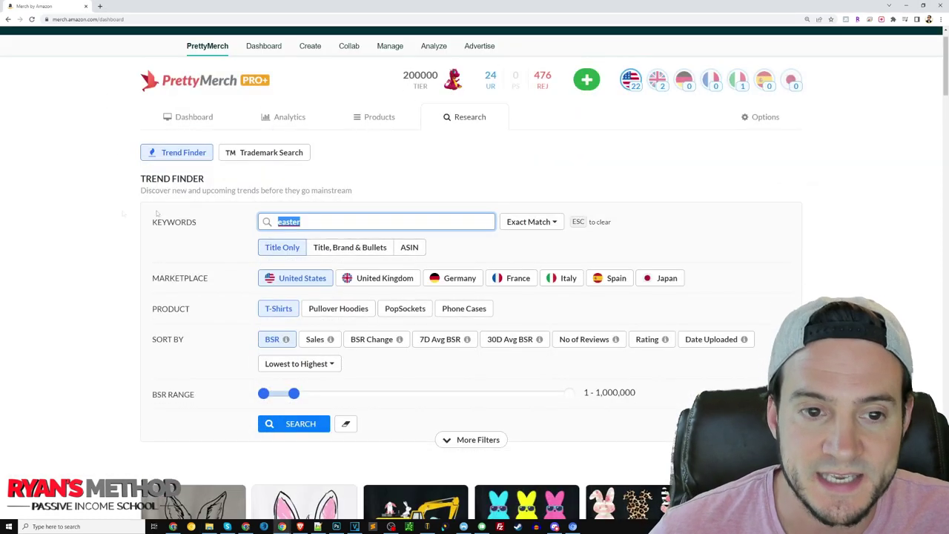
key(alt+Tab)
click(335, 291)
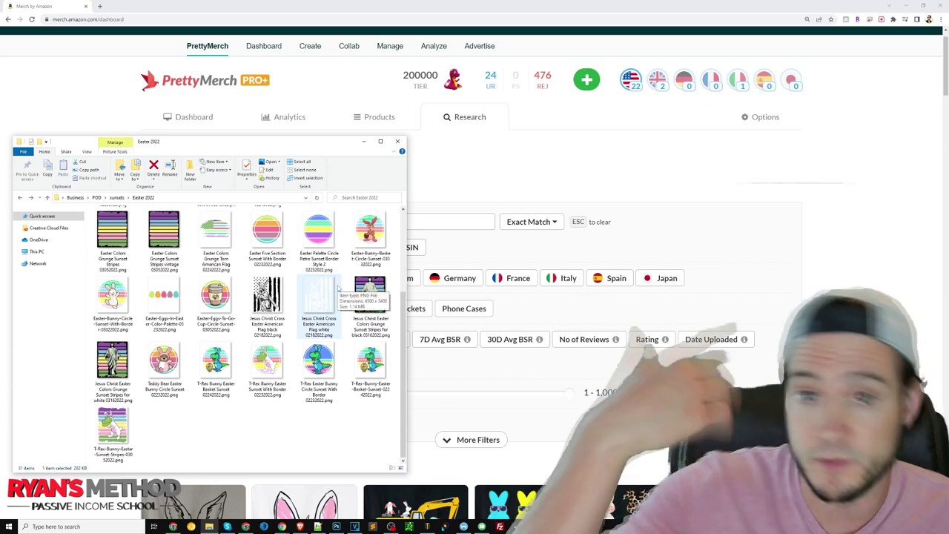
View the Jesus Christ Easter Colors Grunge Sunset Stripes image for white at full screen size and close it.
double_click(122, 368)
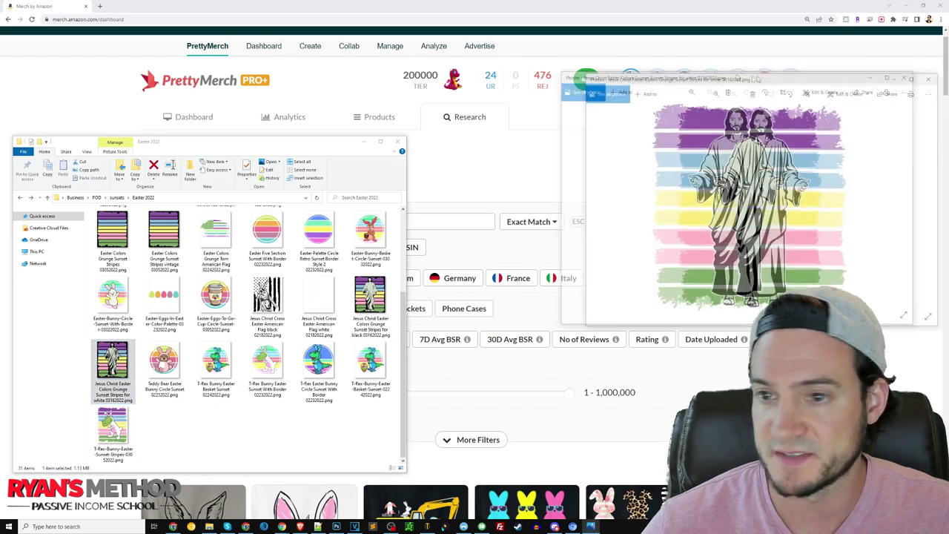
click(886, 77)
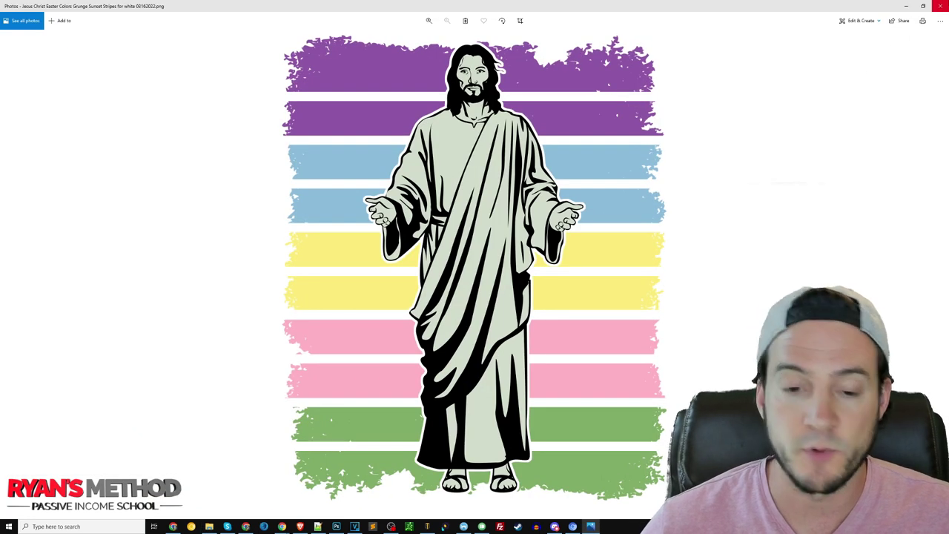
click(940, 6)
Search Trend Finder for United States T-shirts with the keywords "jesus easter".
click(248, 104)
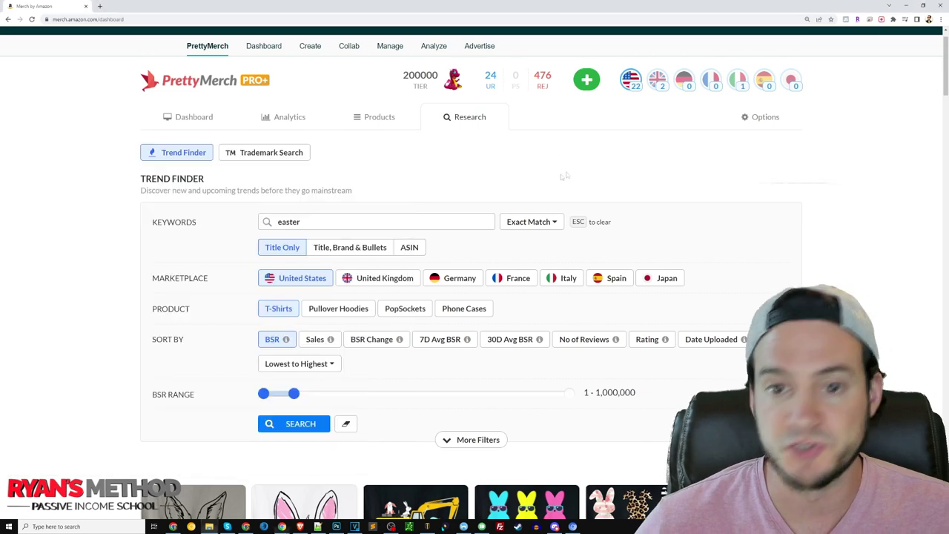
click(279, 221)
text(jke)
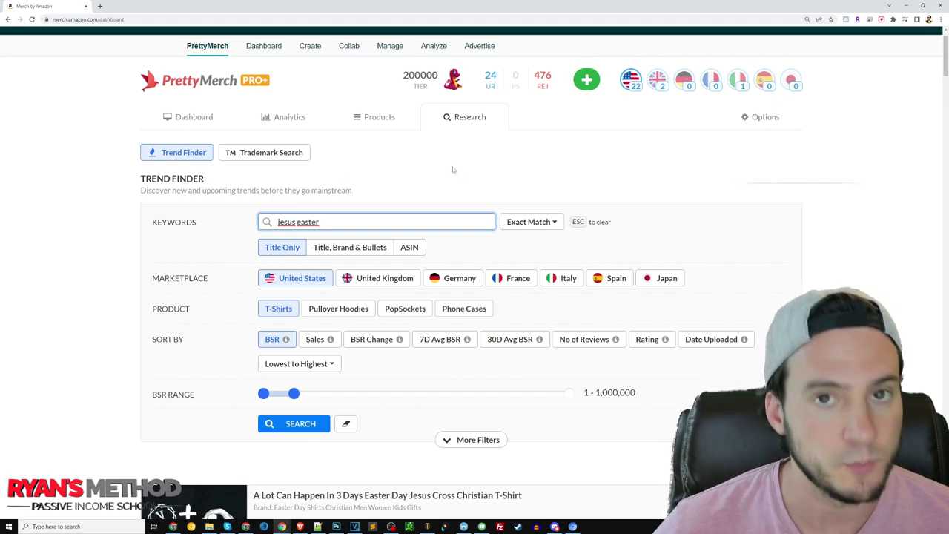
Show the "jesus easter" results as a grid and browse the best-ranked T-shirt designs.
scroll(457, 181, down, 3)
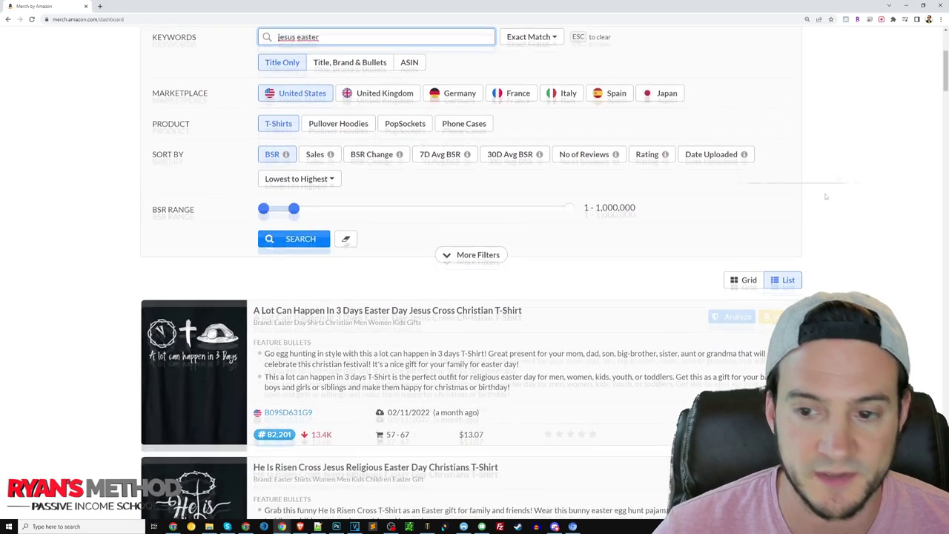
scroll(854, 211, down, 3)
scroll(846, 176, up, 2)
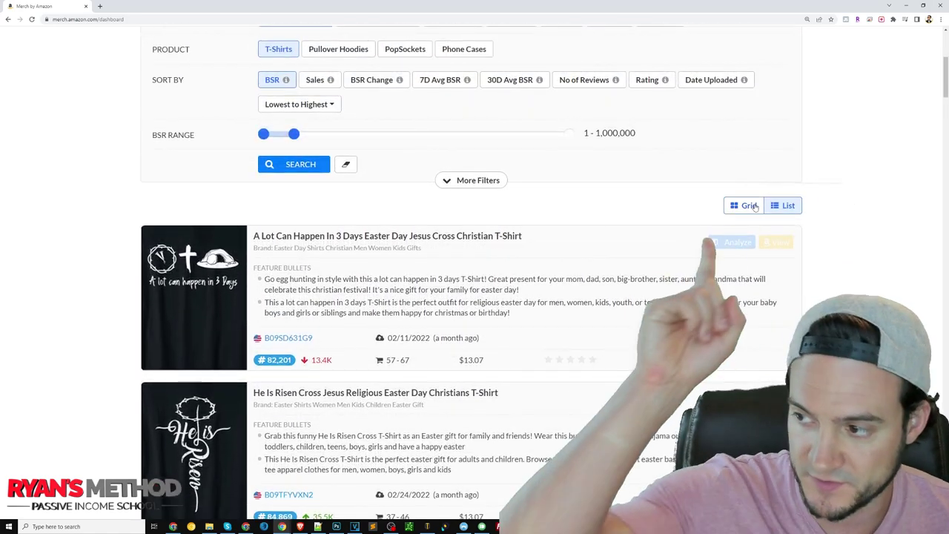
click(755, 207)
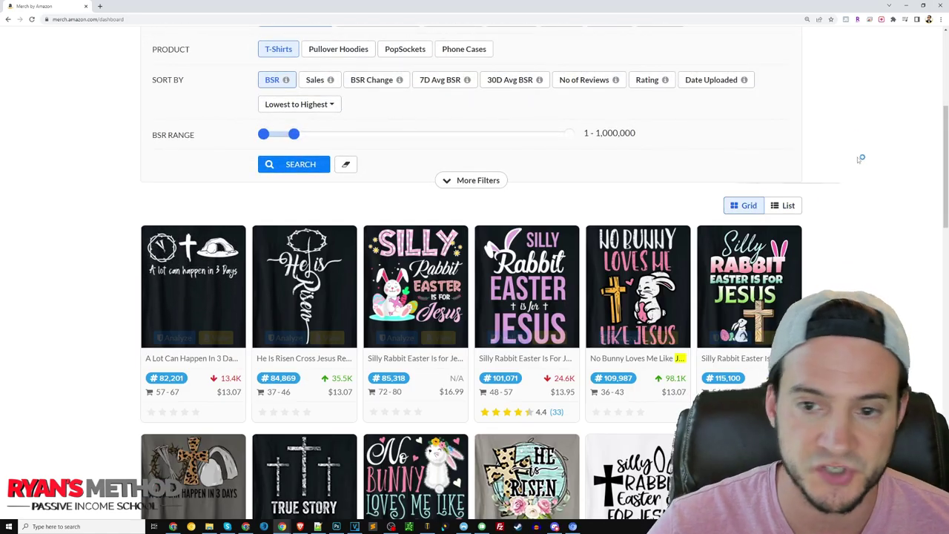
scroll(854, 153, down, 2)
scroll(876, 138, down, 1)
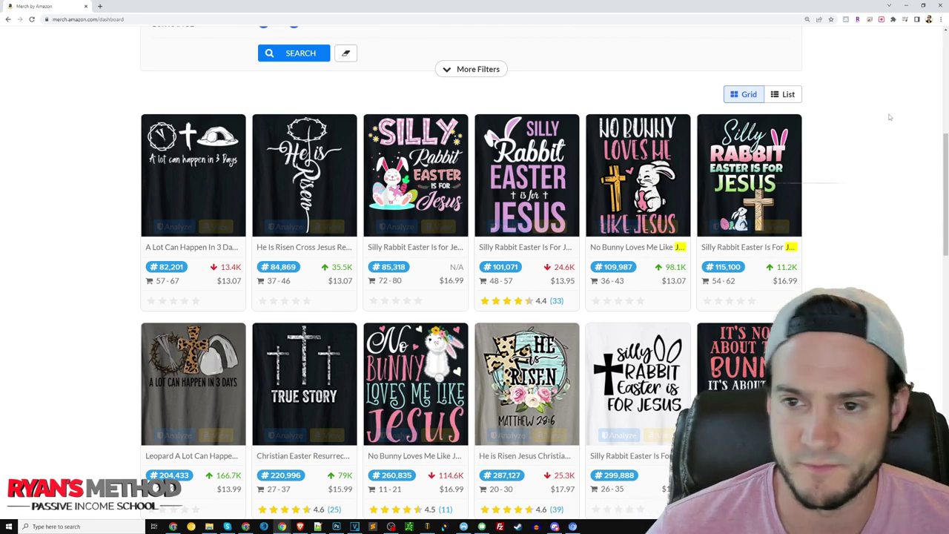
scroll(889, 144, down, 1)
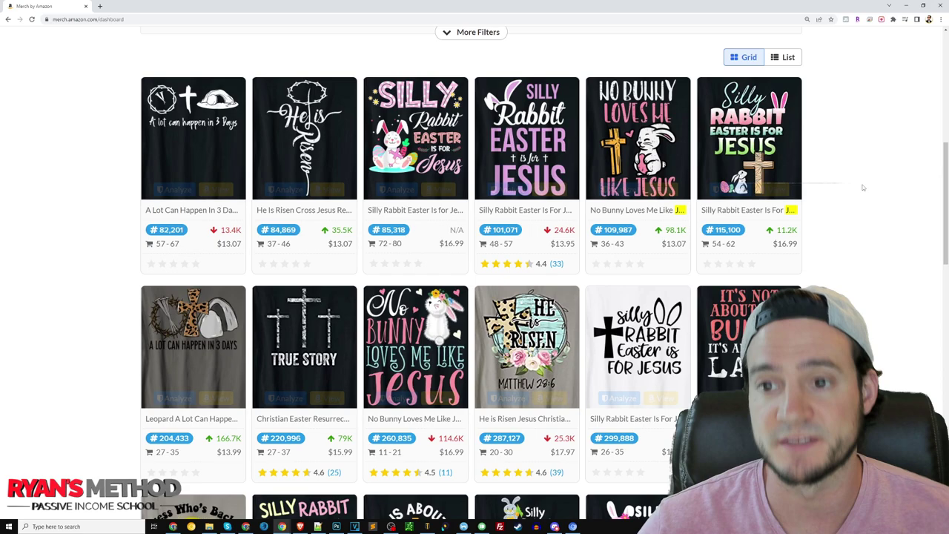
Run a trademark search for the phrase "silly rabbit" across all marketplaces and product classes.
scroll(863, 188, up, 6)
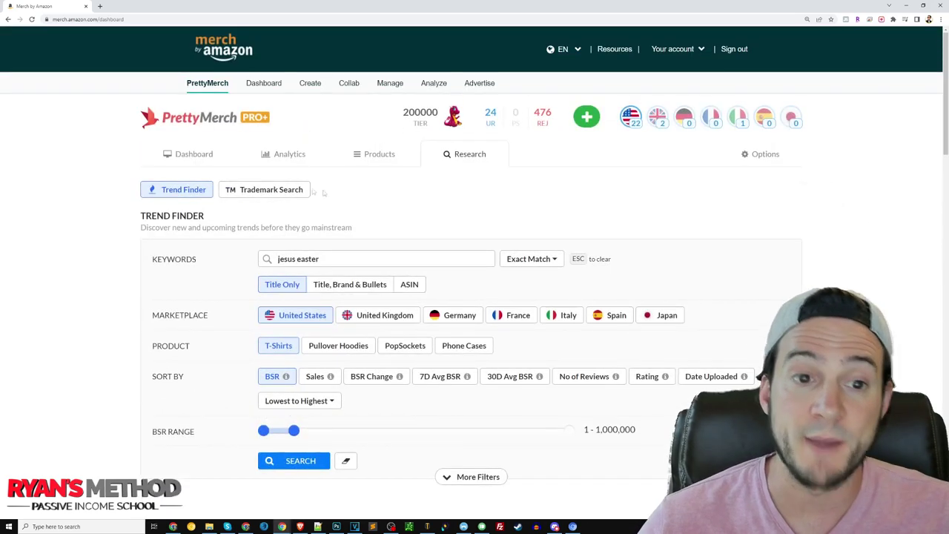
click(287, 189)
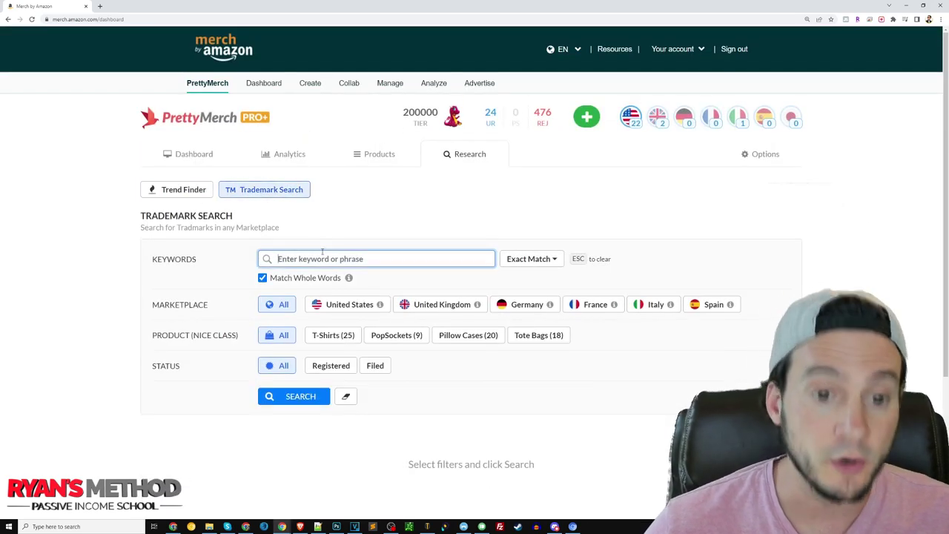
text(silly rabbit)
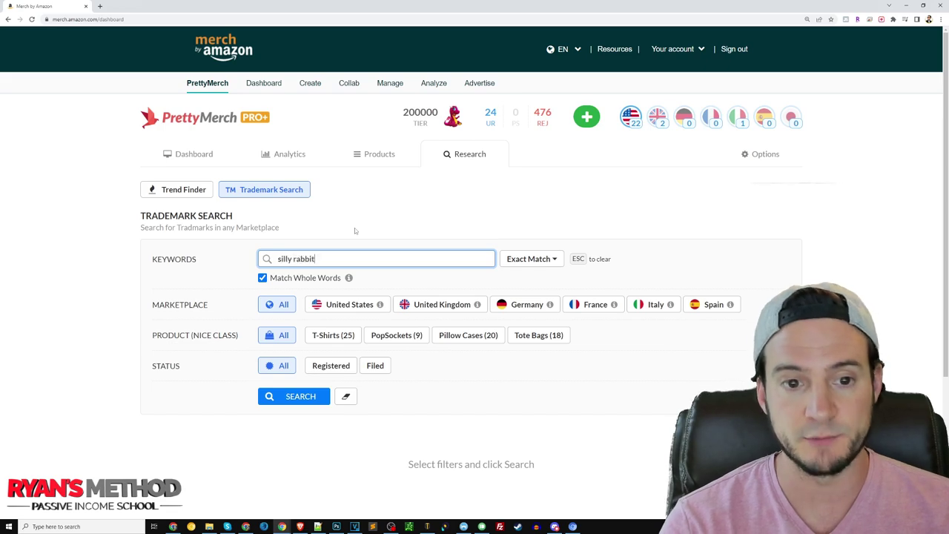
scroll(504, 214, down, 3)
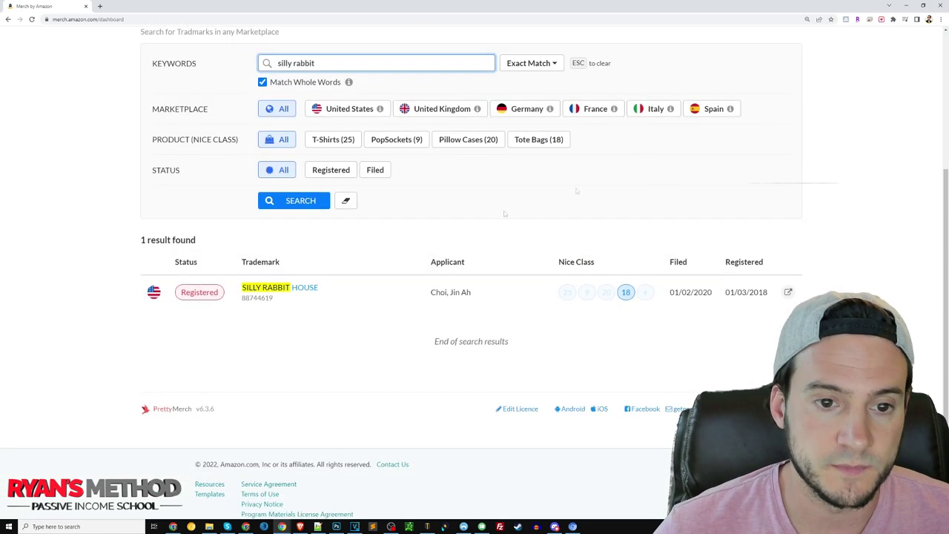
Look at the available keyword match types for the trademark search, keeping Exact Match.
scroll(519, 135, up, 1)
click(543, 101)
double_click(542, 101)
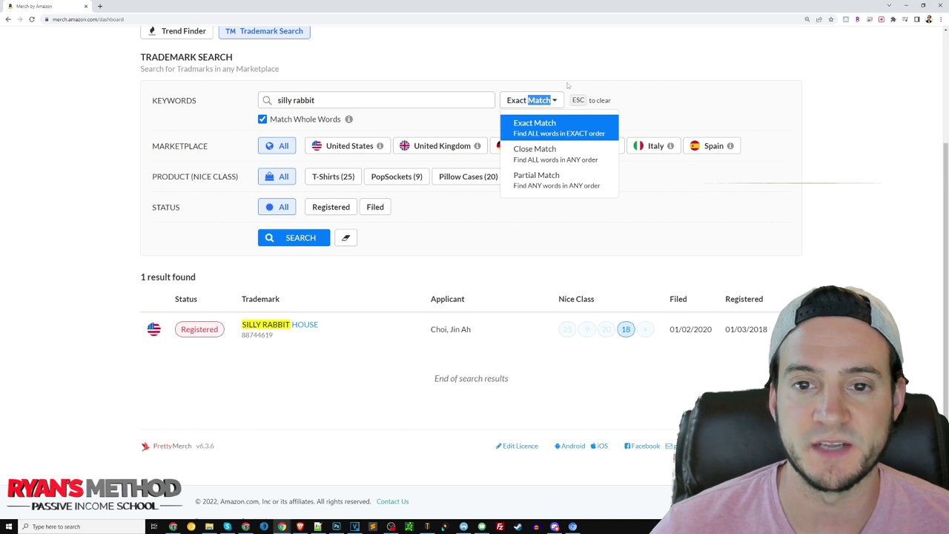
click(584, 72)
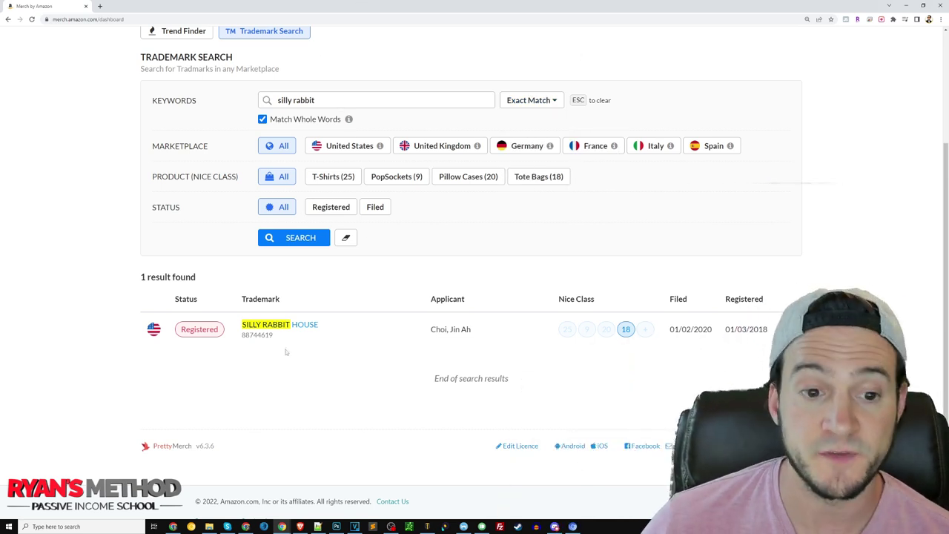
Check which product class the SILLY RABBIT HOUSE trademark covers.
scroll(269, 193, up, 2)
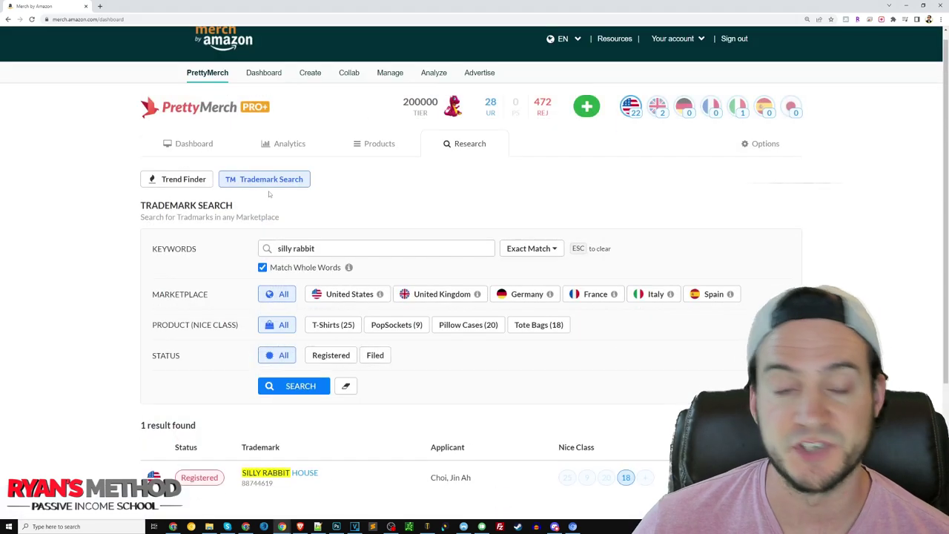
scroll(309, 243, down, 2)
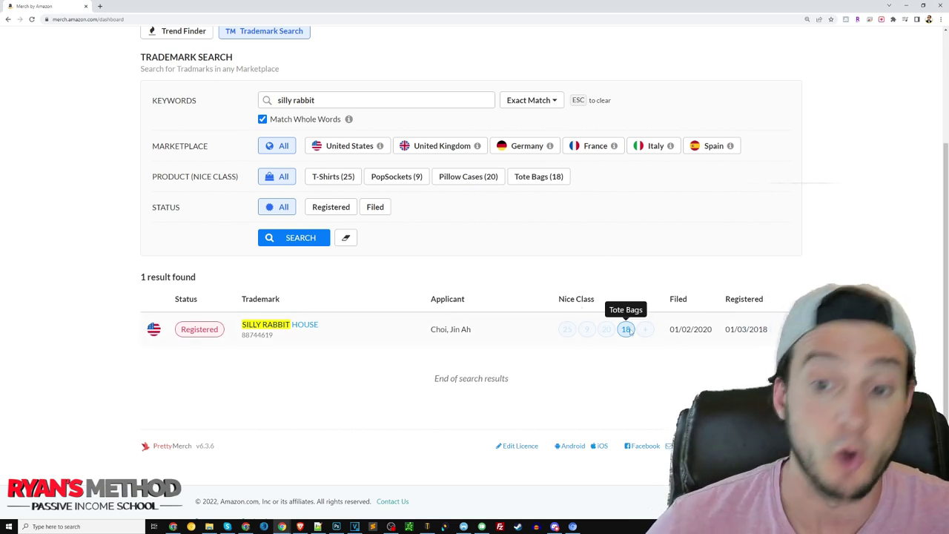
scroll(494, 272, up, 3)
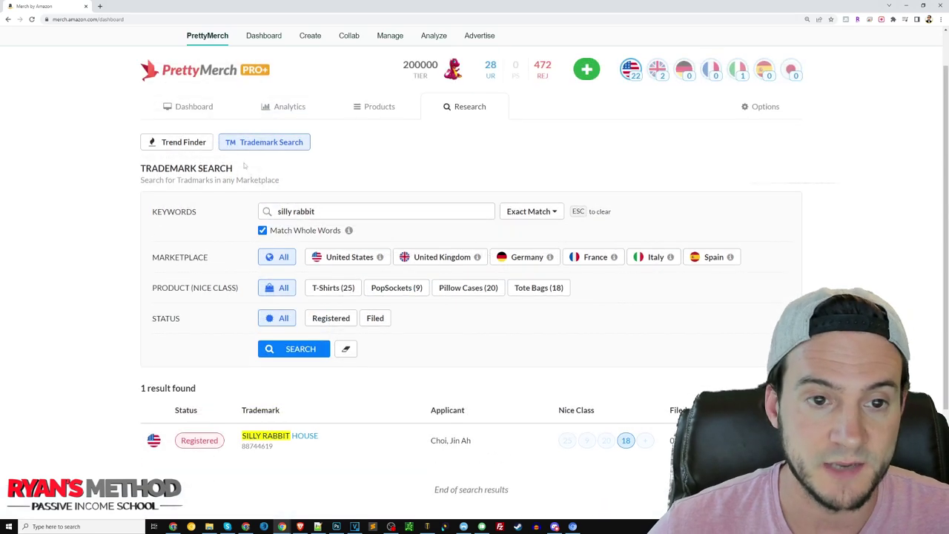
Return to the "jesus easter" T-shirt results in Trend Finder.
click(178, 141)
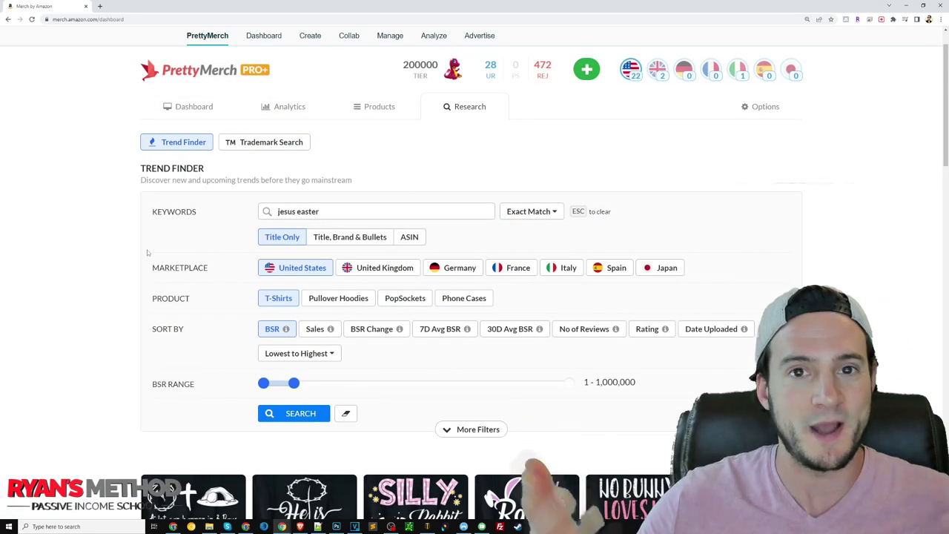
scroll(176, 226, down, 3)
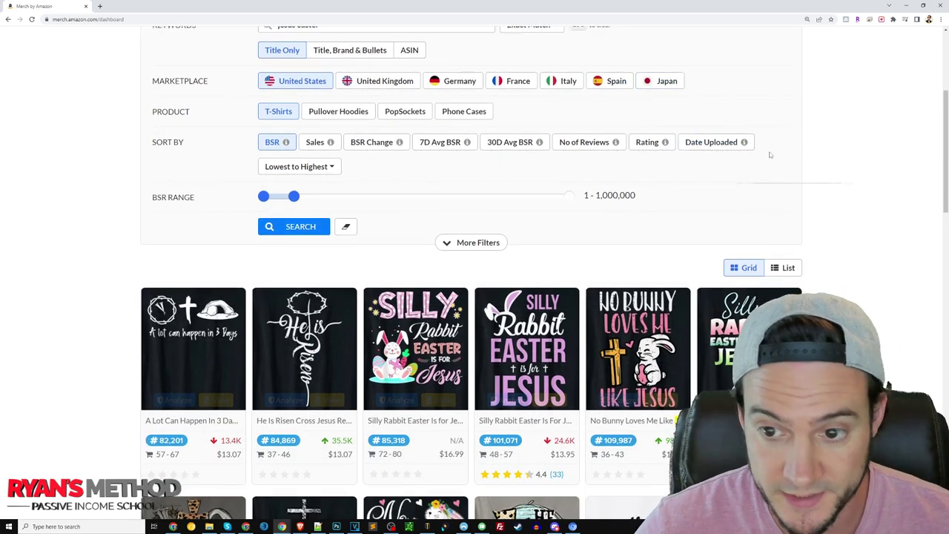
scroll(761, 261, down, 1)
Switch to the sunset design in Photoshop and reduce its window so the Trend Finder results show alongside.
click(346, 522)
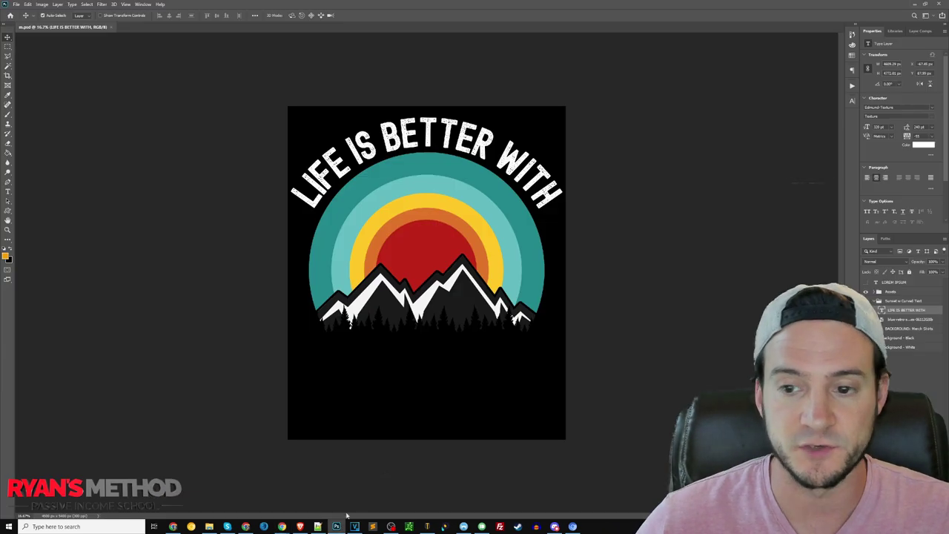
double_click(466, 7)
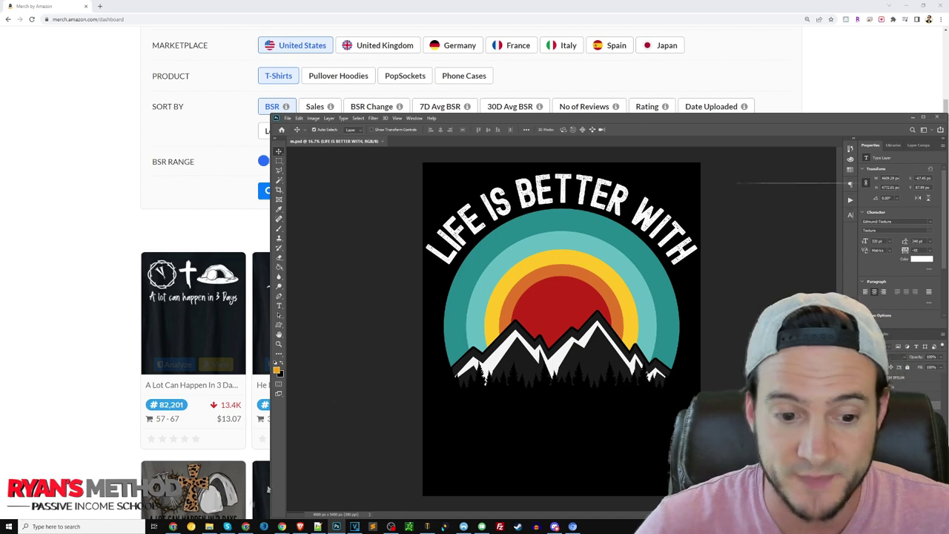
Bring up the Easter 2022 graphics folder beside the design and change the curved headline to SILLY RABBIT.
click(209, 526)
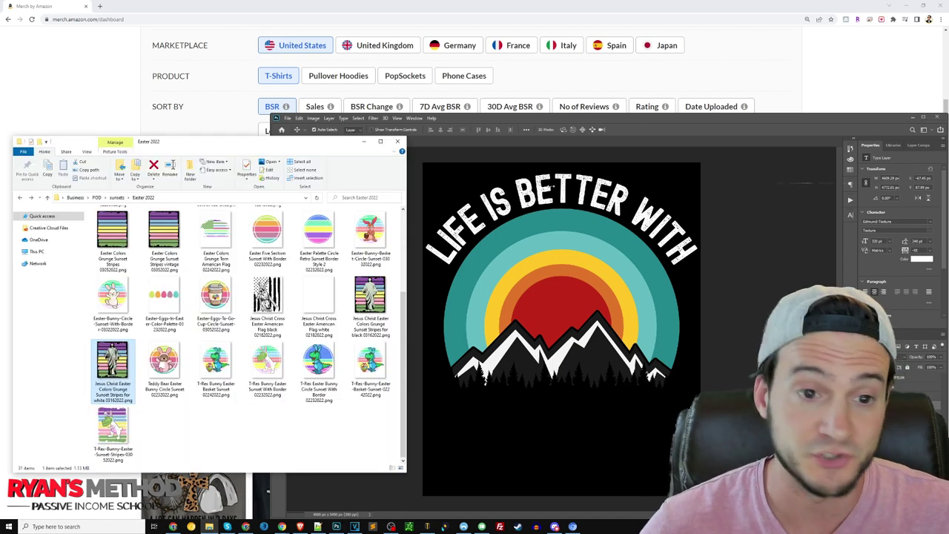
click(611, 206)
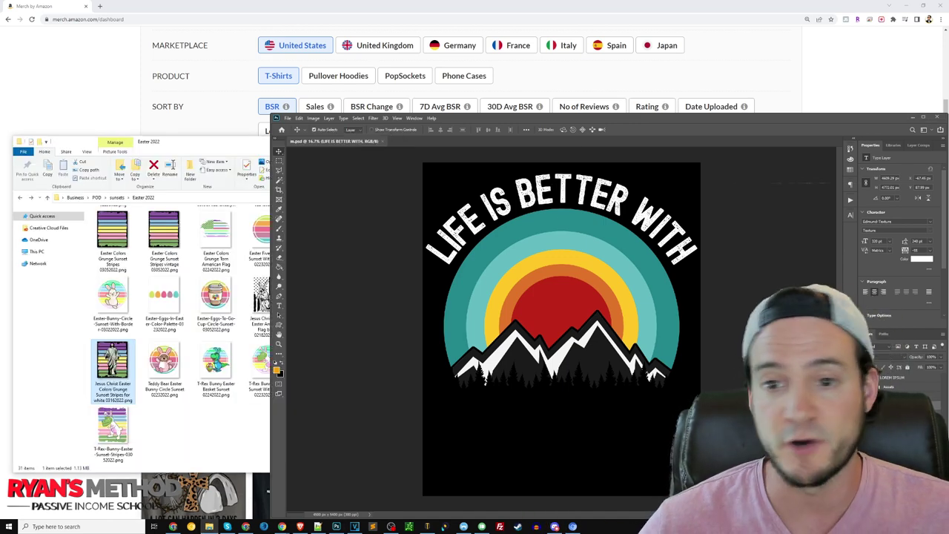
key(t)
click(614, 194)
key(ctrl+a)
text(SIOLL)
key(BackSpace)
key(BackSpace)
key(BackSpace)
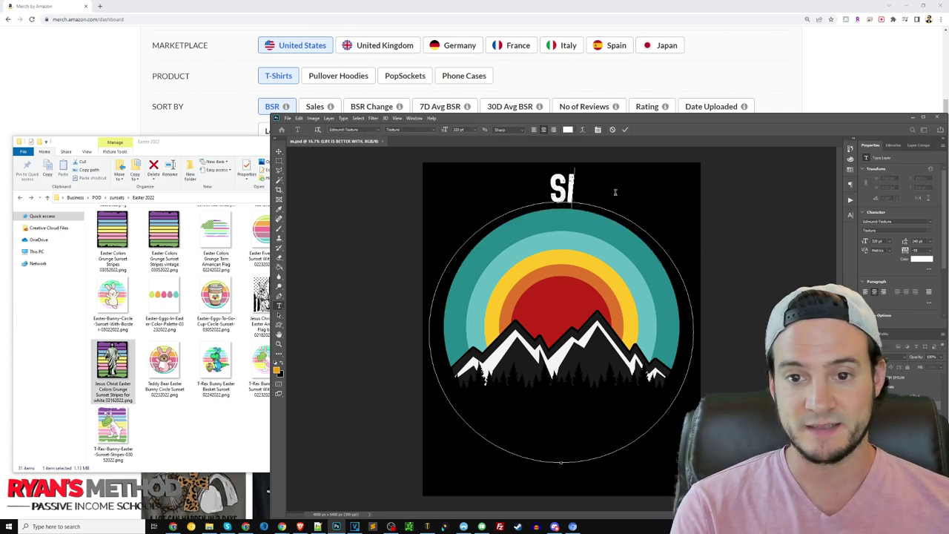
text(LLY RABBIT)
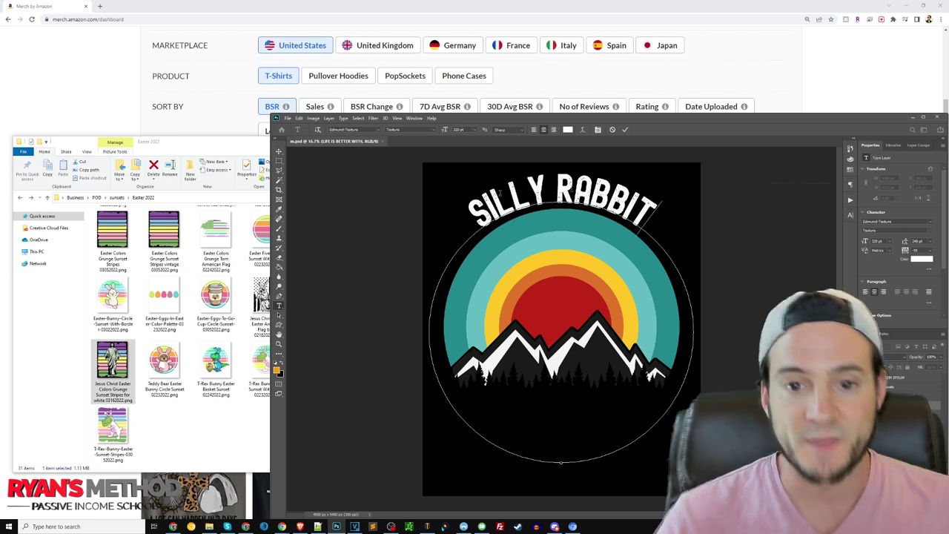
click(279, 151)
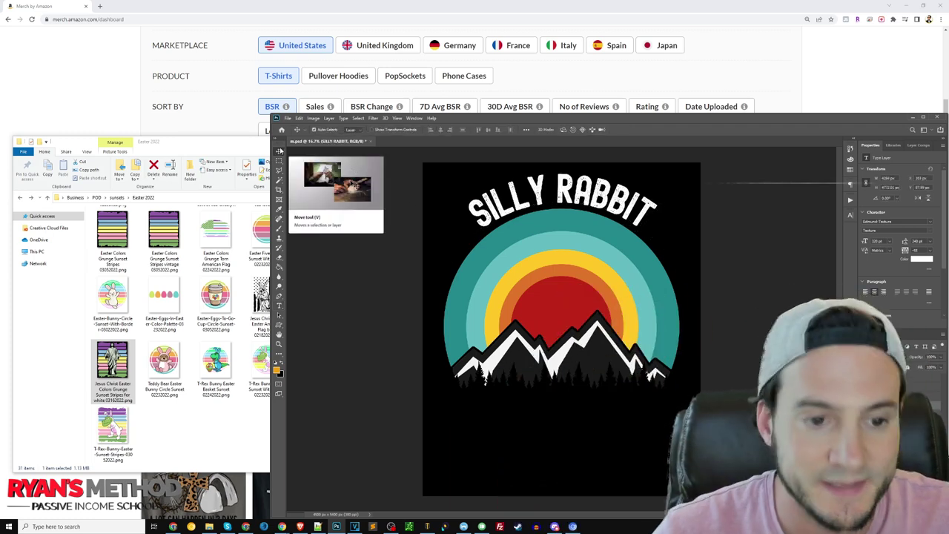
Remove the mountain sunset from the design and place the Easter-Bunny-Circle-Sunset-With-Border graphic, scaled down to fit beneath SILLY RABBIT.
click(597, 259)
key(Delete)
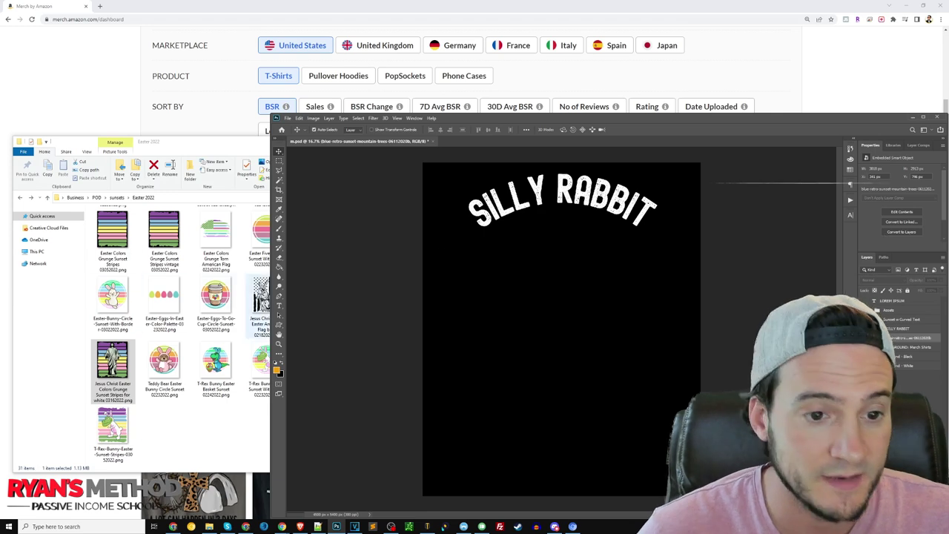
click(215, 296)
click(112, 296)
drag(112, 297, 540, 271)
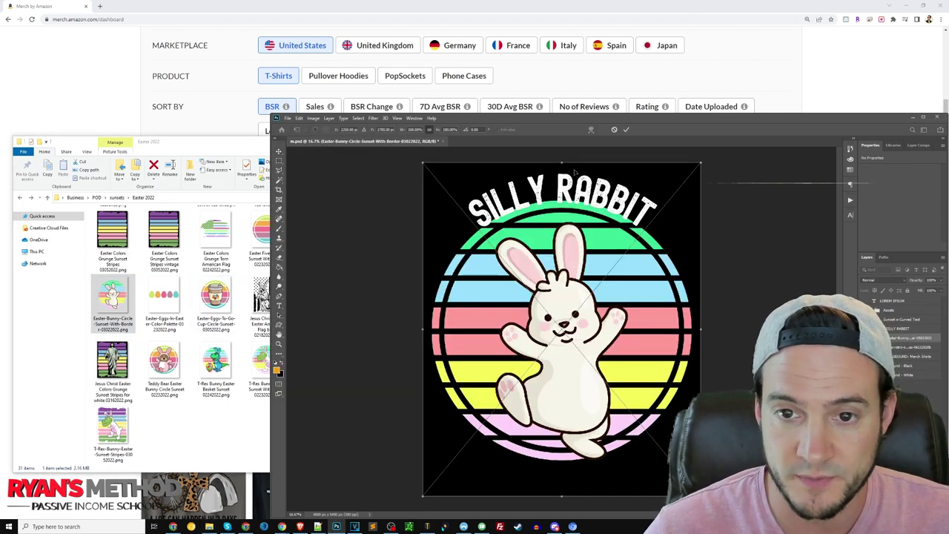
drag(564, 163, 564, 218)
drag(540, 310, 540, 269)
key(Return)
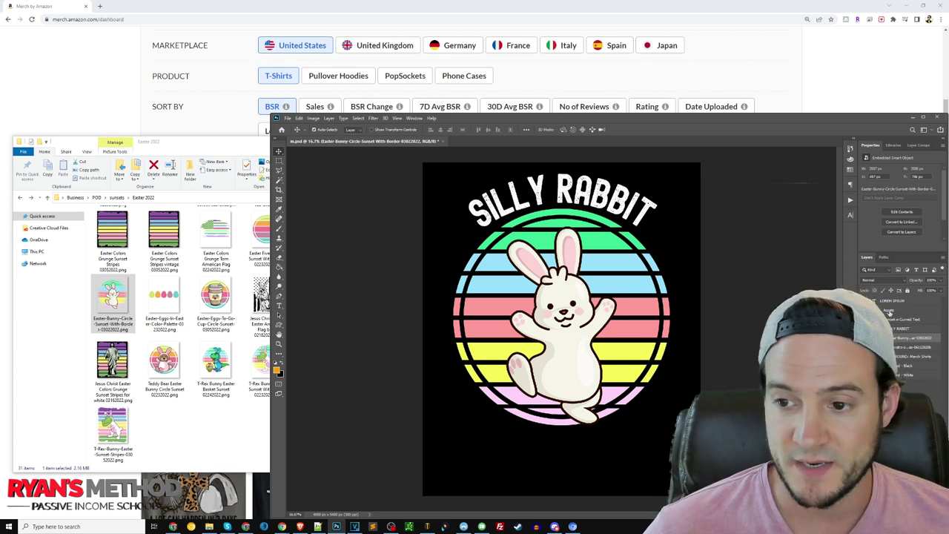
Show the LOREM IPSUM placeholder text layer and duplicate it.
click(888, 303)
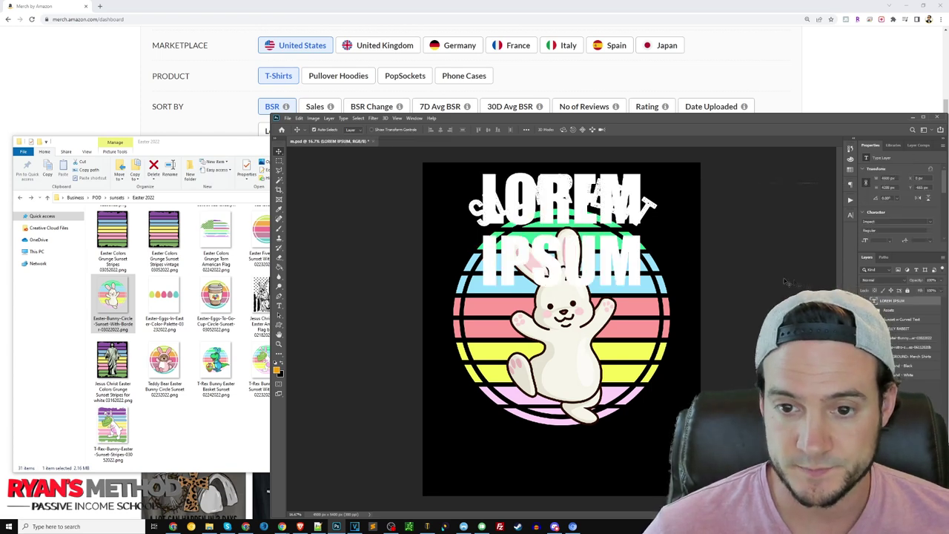
right_click(889, 302)
click(815, 220)
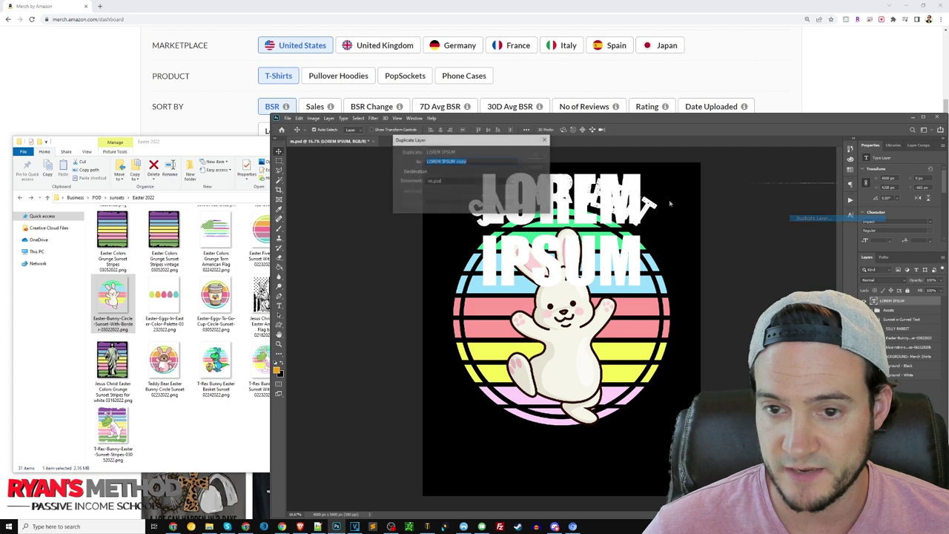
key(Return)
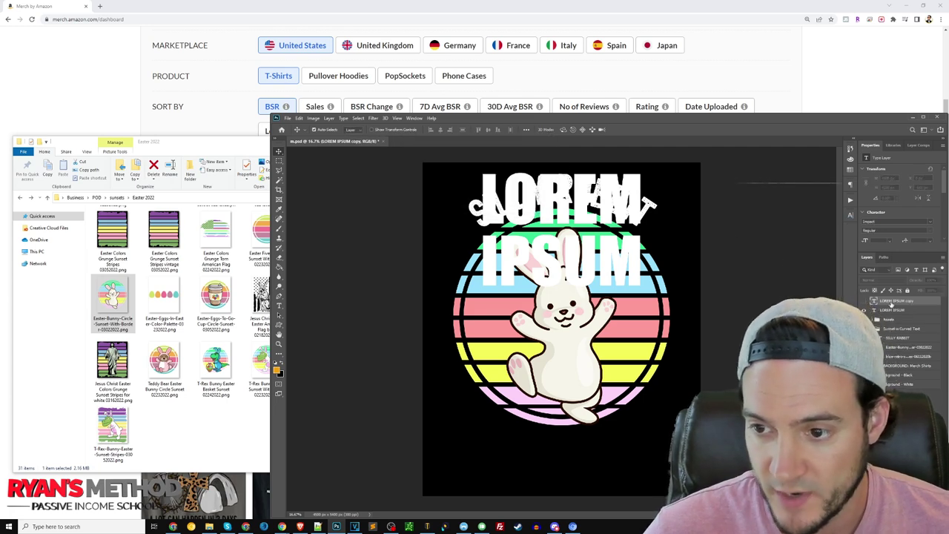
Move the LOREM IPSUM text to the lower part of the design and set its font to Edmund-Texture.
key(ctrl+t)
drag(592, 261, 591, 465)
key(Return)
click(580, 406)
key(ctrl+a)
click(351, 129)
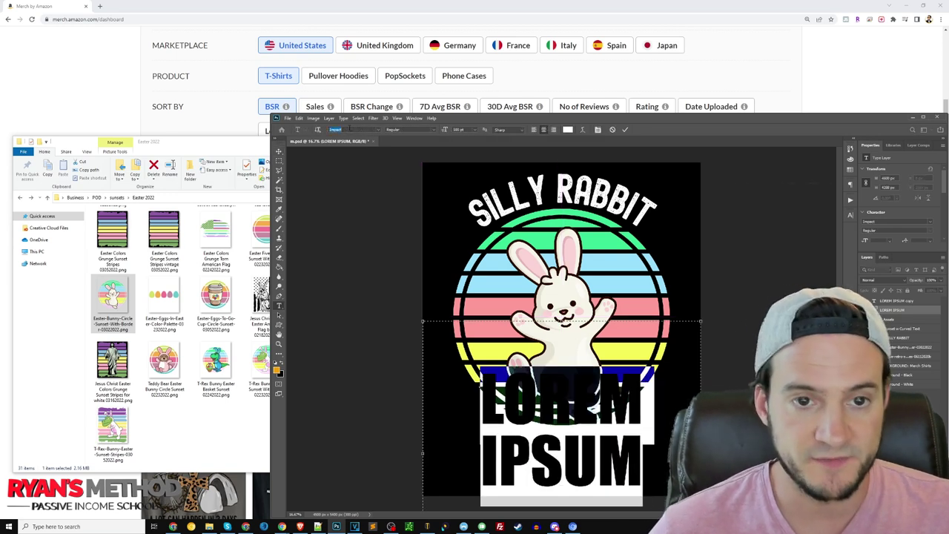
text(edmund)
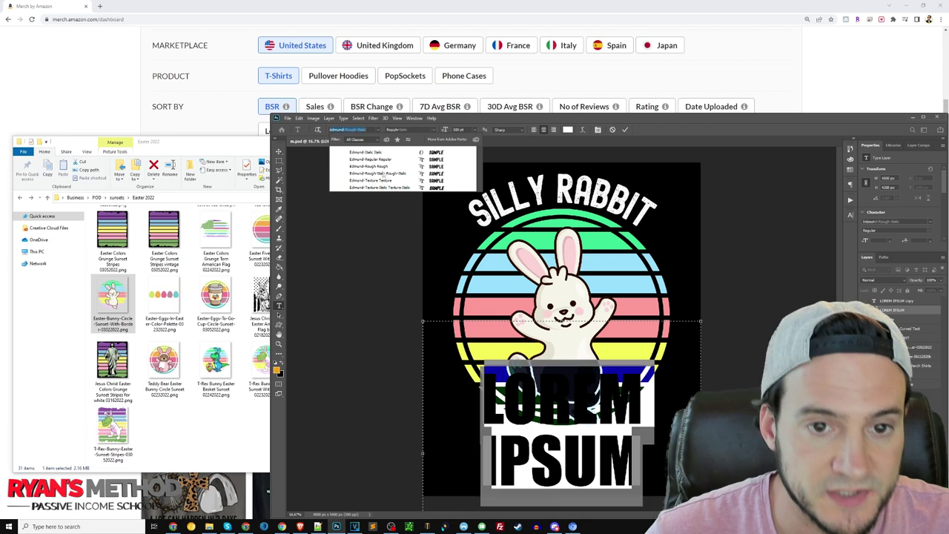
click(375, 181)
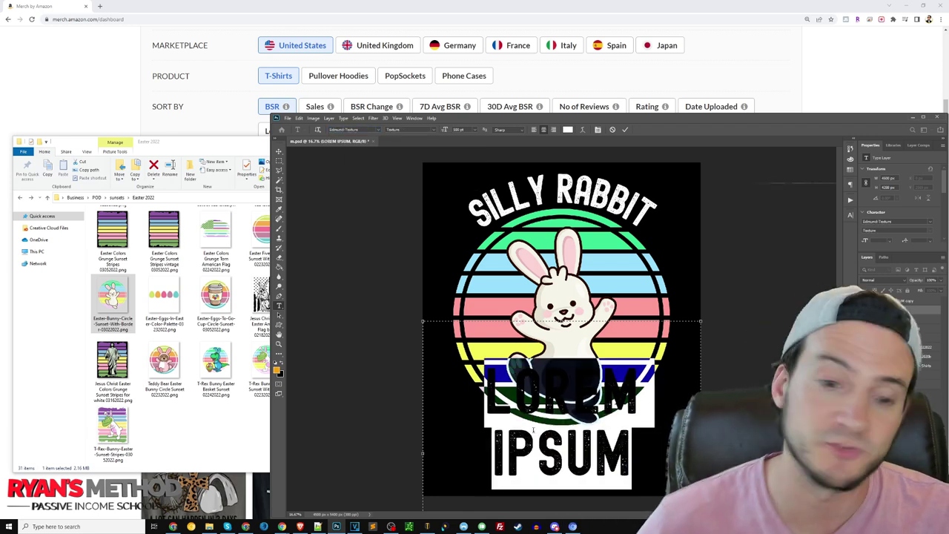
Replace the LOREM IPSUM wording with EASTER IS FOR JESUS and set its font size to 250 pt.
click(562, 419)
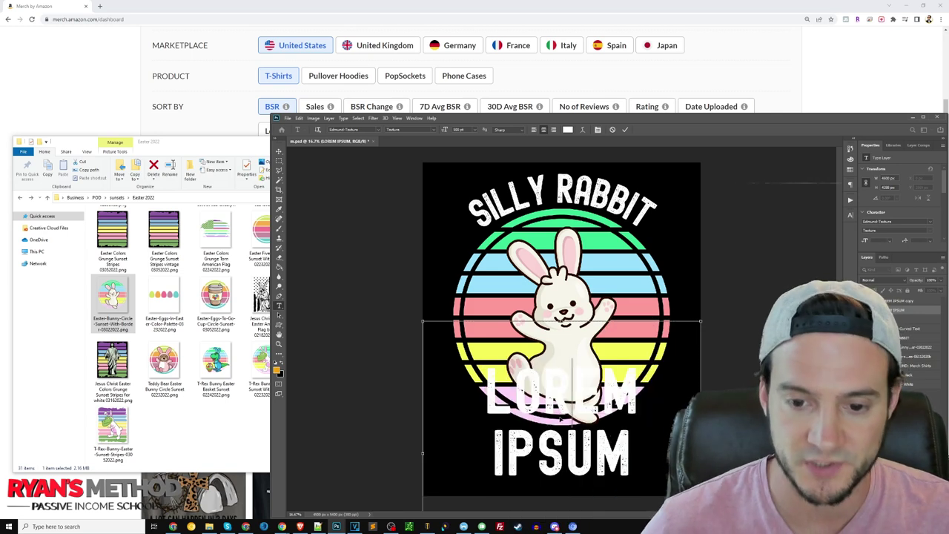
key(ctrl+a)
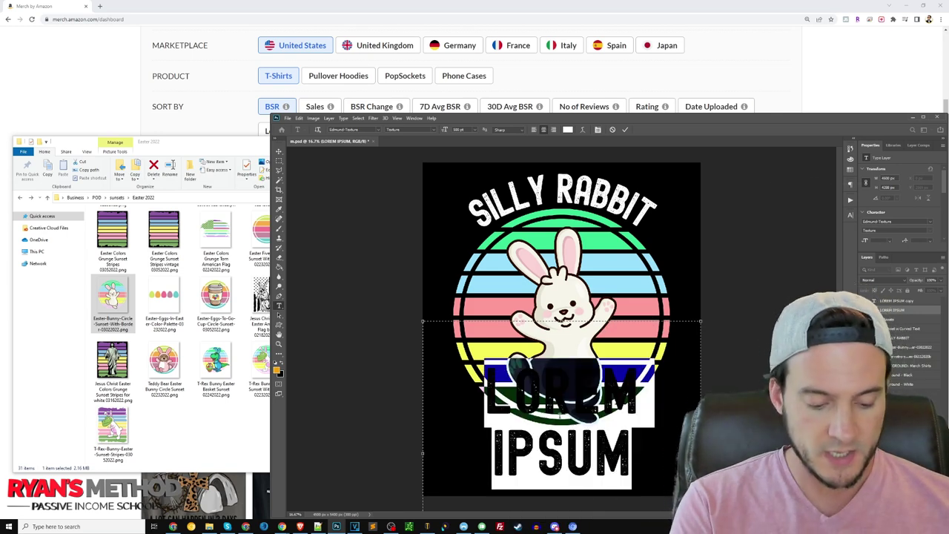
text(EASTER IS FOR)
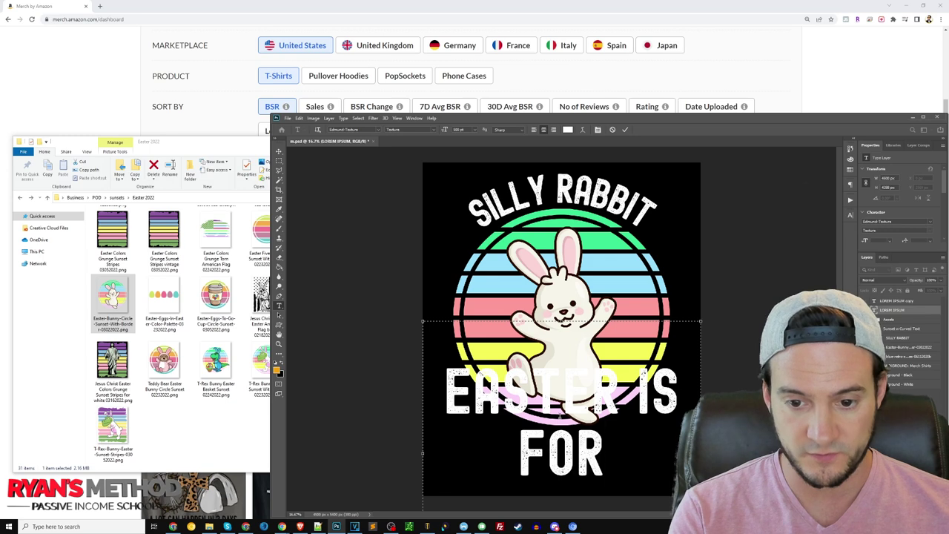
text( JESUS)
key(ctrl+a)
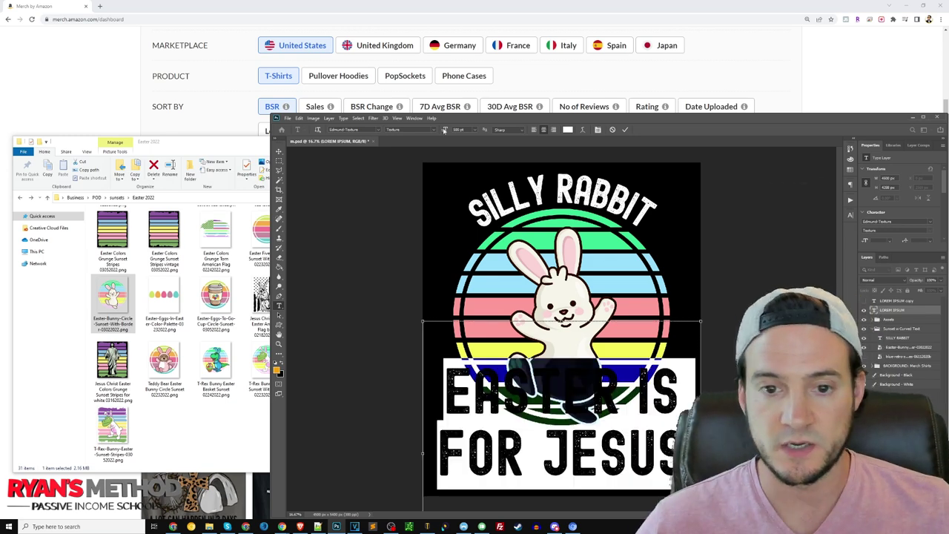
text(25)
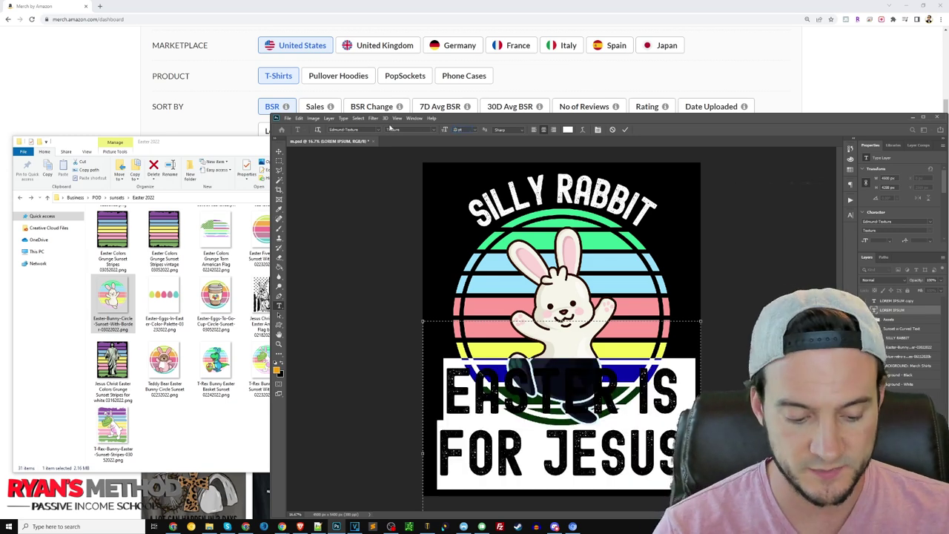
text(0)
key(Return)
click(343, 183)
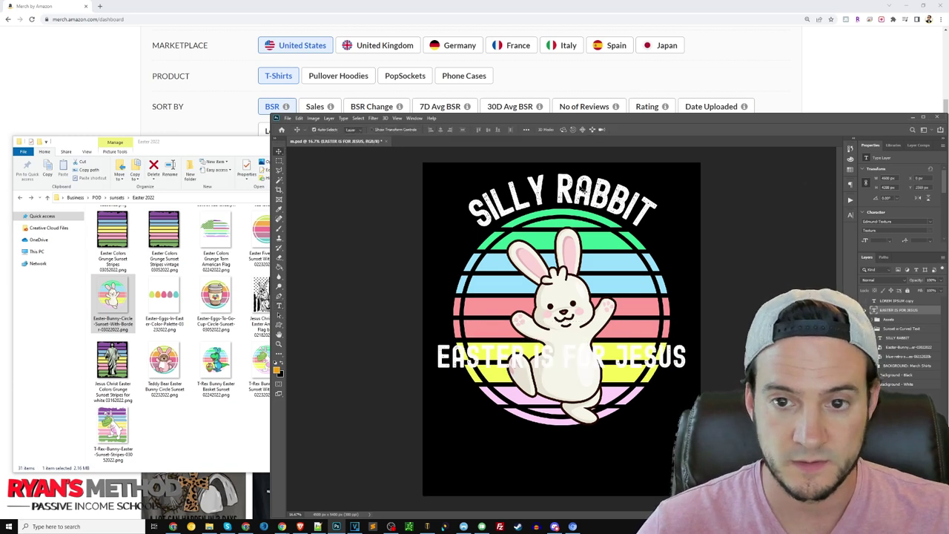
Match the EASTER IS FOR JESUS font size to the SILLY RABBIT headline by setting it to 320 pt.
click(580, 189)
click(280, 152)
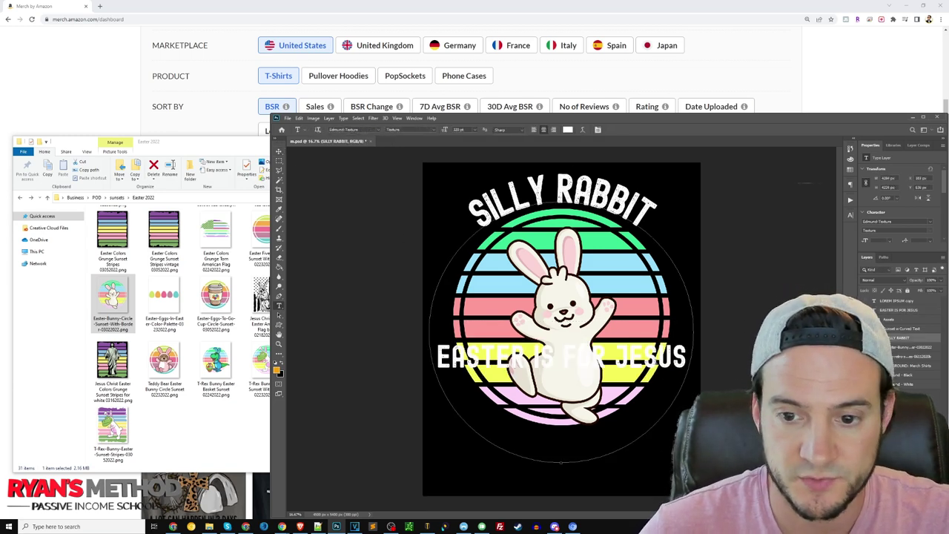
double_click(529, 357)
key(ctrl+a)
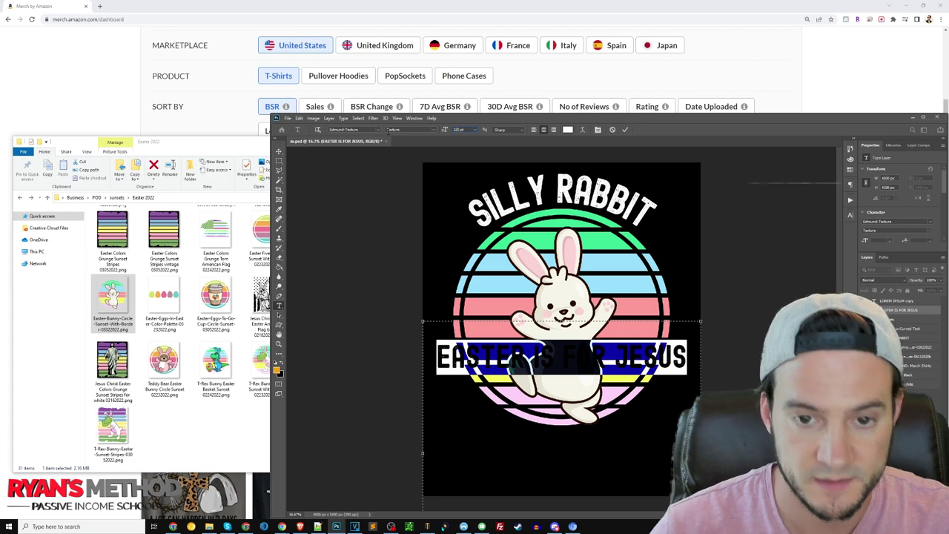
key(ctrl+z)
click(620, 374)
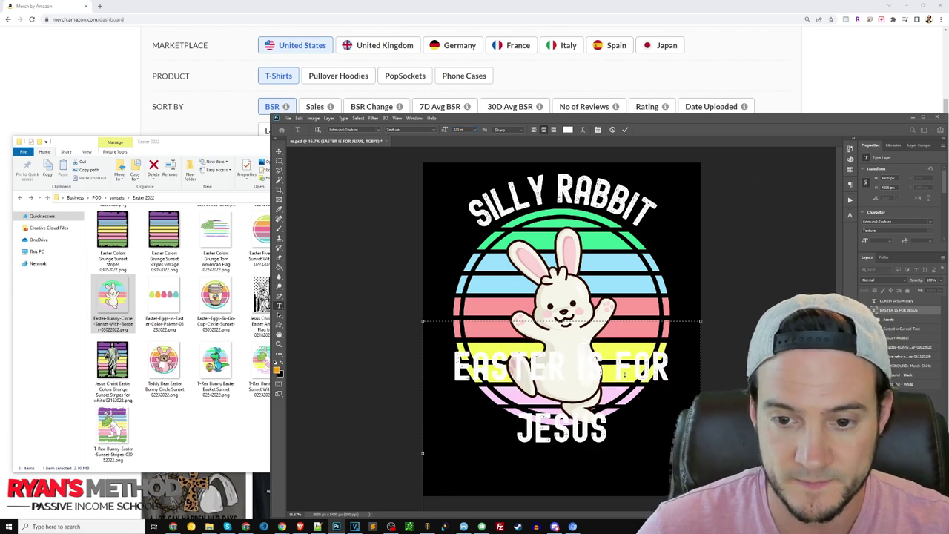
Move the EASTER IS FOR JESUS text further down and tighten its leading to 140 pt.
click(279, 152)
drag(620, 368, 621, 409)
double_click(632, 410)
key(ctrl+a)
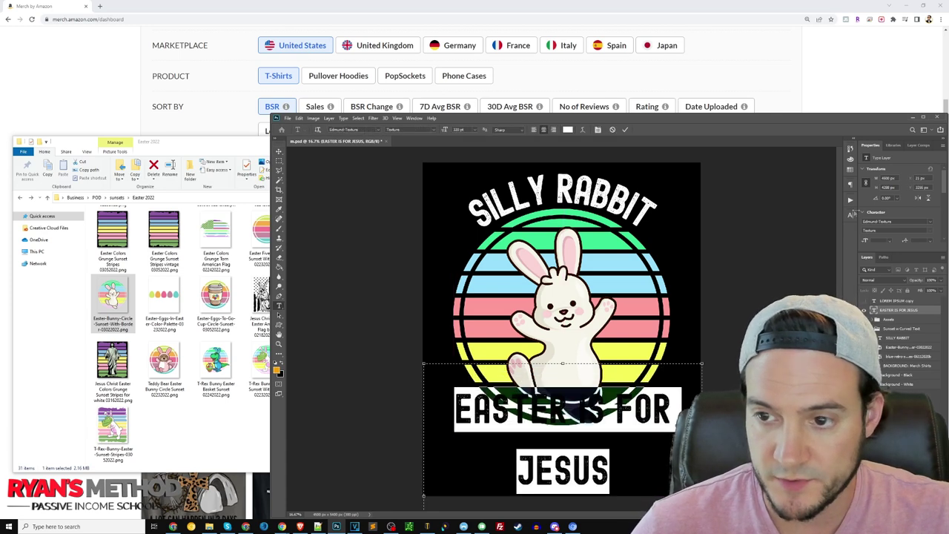
key(ctrl+t)
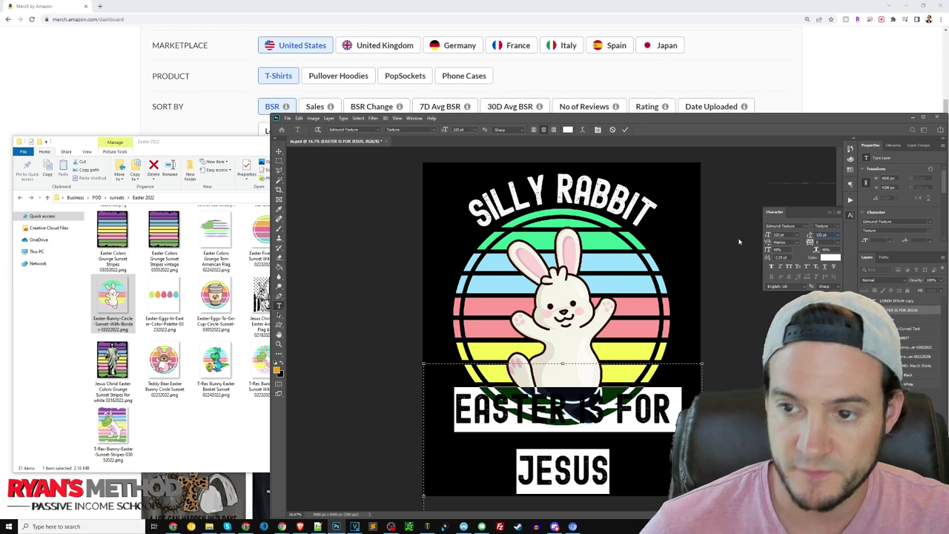
key(Return)
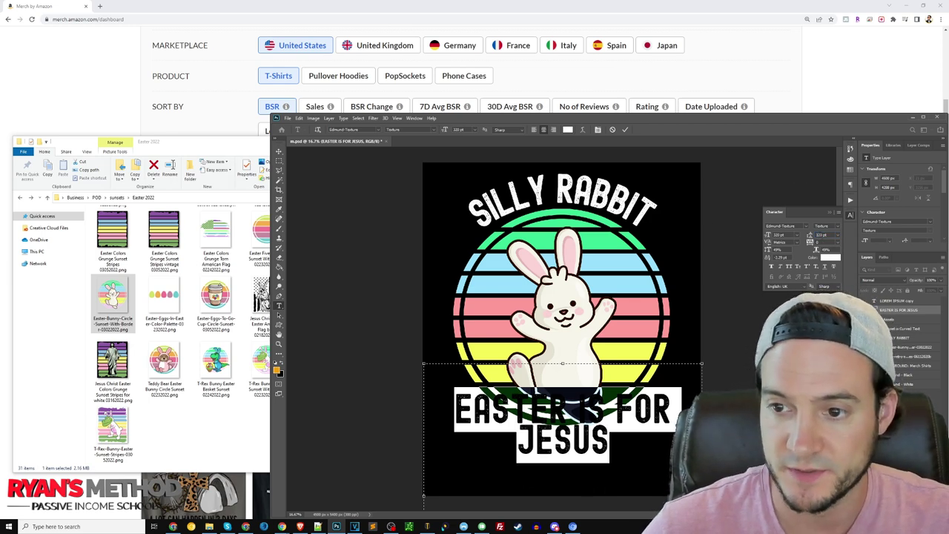
text(140)
key(Return)
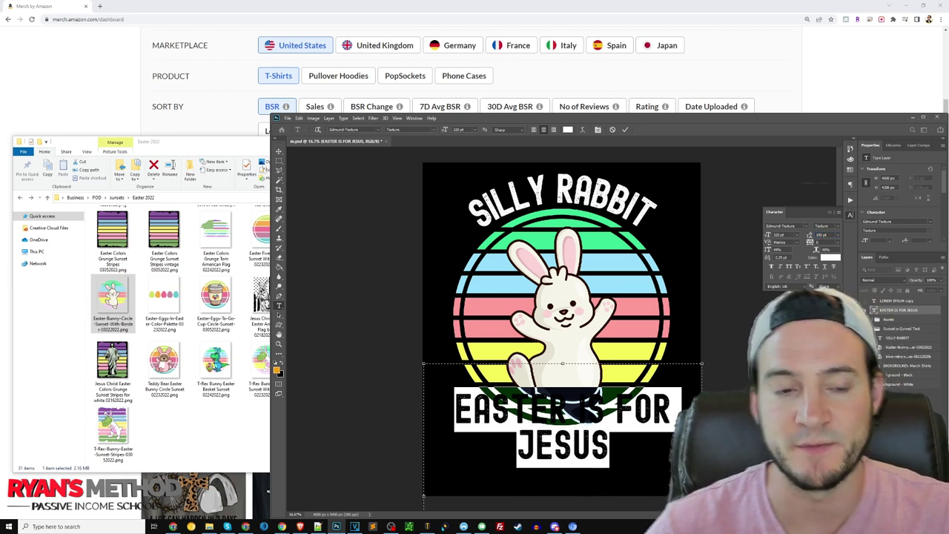
Position EASTER IS FOR JESUS just beneath the bunny circle, and shift SILLY RABBIT and the bunny graphic slightly upward.
click(279, 152)
drag(637, 424, 638, 438)
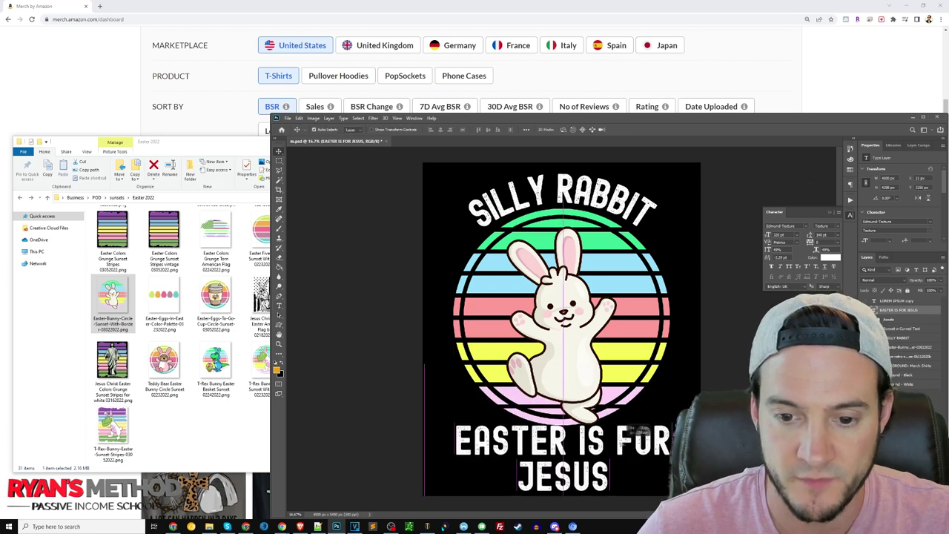
click(586, 364)
drag(563, 188, 559, 181)
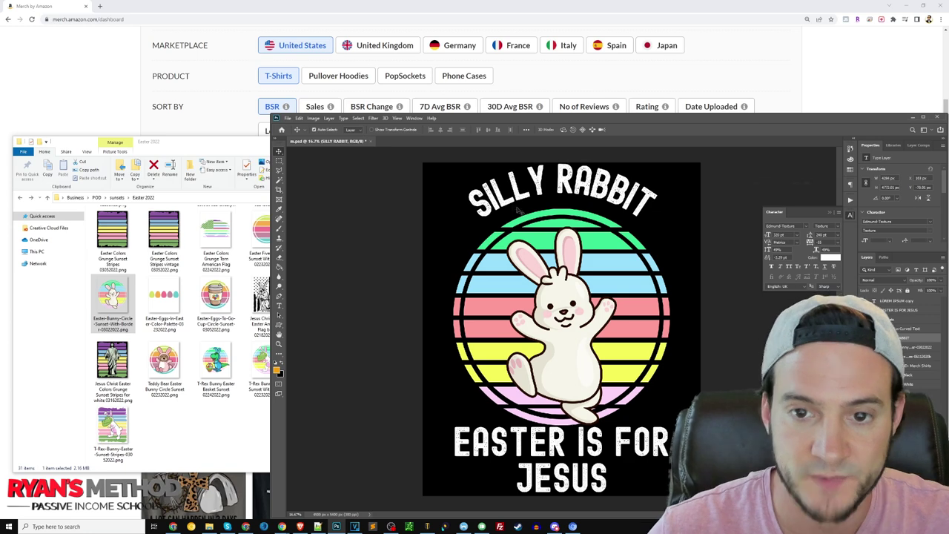
click(563, 215)
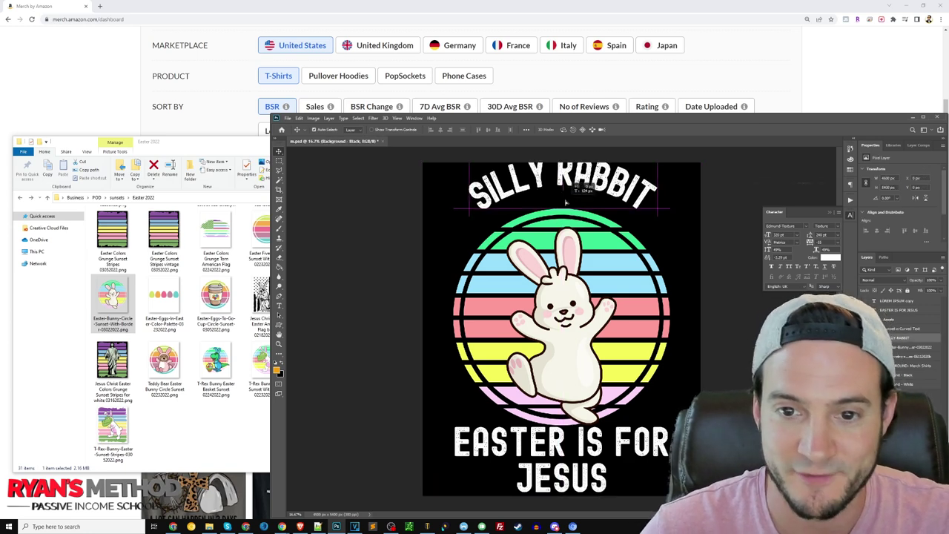
click(599, 267)
drag(599, 267, 599, 258)
click(592, 441)
drag(593, 440, 593, 437)
Set the leading of the EASTER IS FOR JESUS text to 160 pt and close the character settings.
double_click(593, 436)
key(ctrl+a)
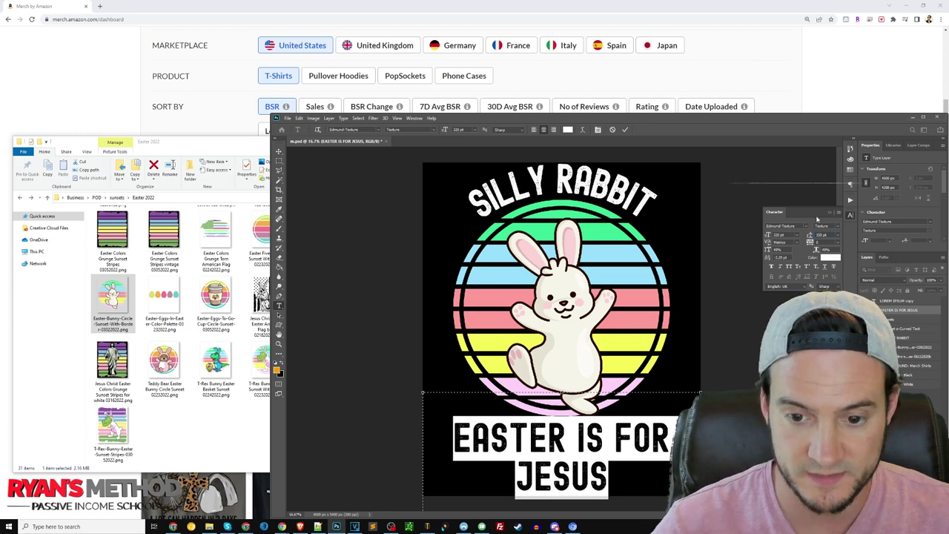
text(160)
key(Return)
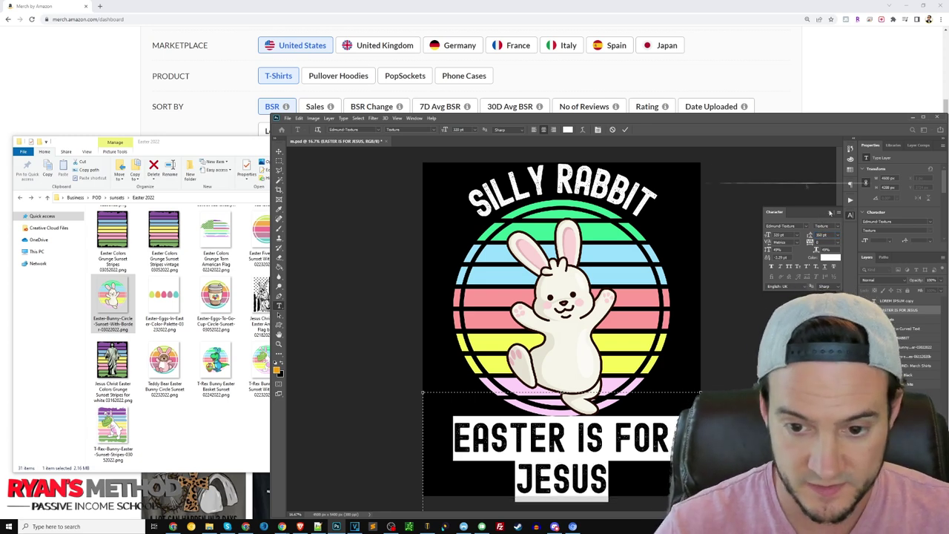
key(ctrl+Return)
key(ctrl+Return)
key(v)
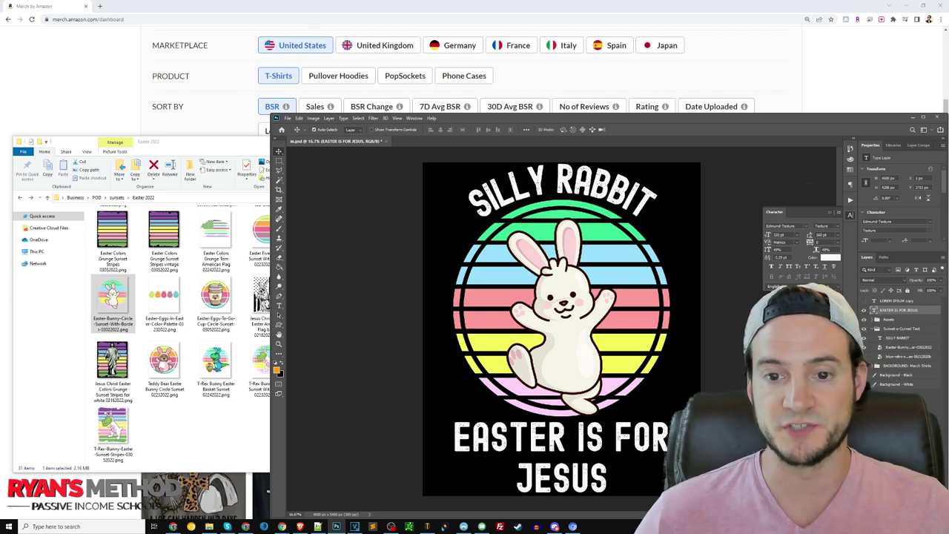
click(833, 215)
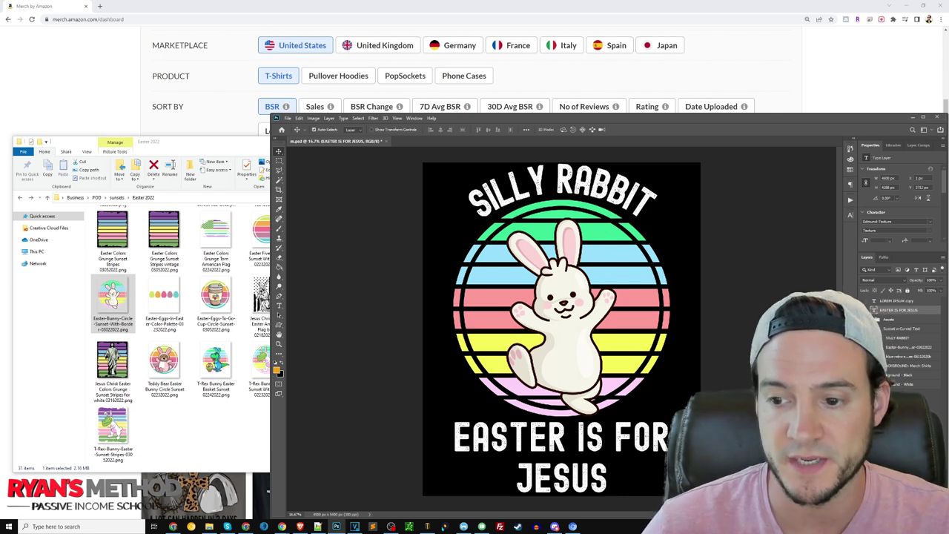
Hide the black and white background layers so the design sits on transparency.
click(864, 375)
click(864, 384)
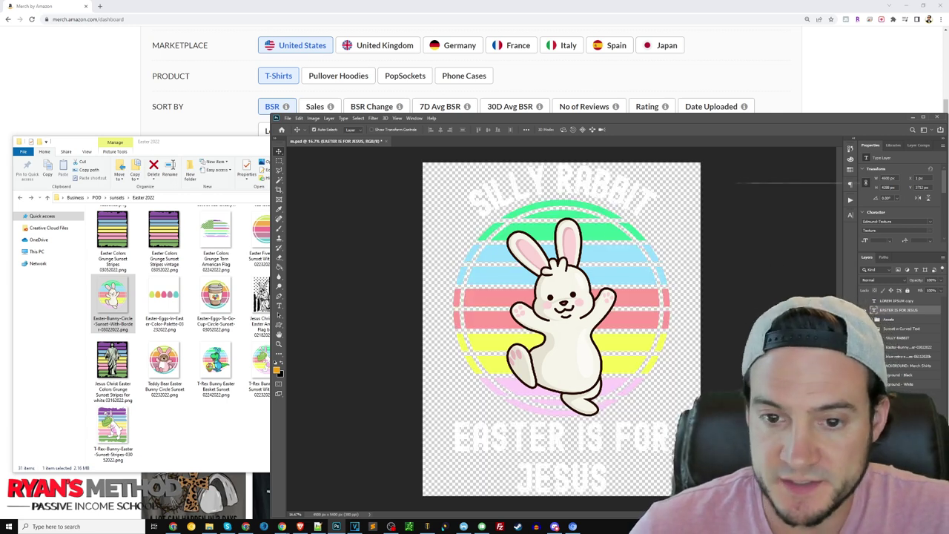
Save the design as a PNG named silly-rabbit-easter-is-for-jesus in the Designs folder.
key(ctrl+shift+s)
click(356, 355)
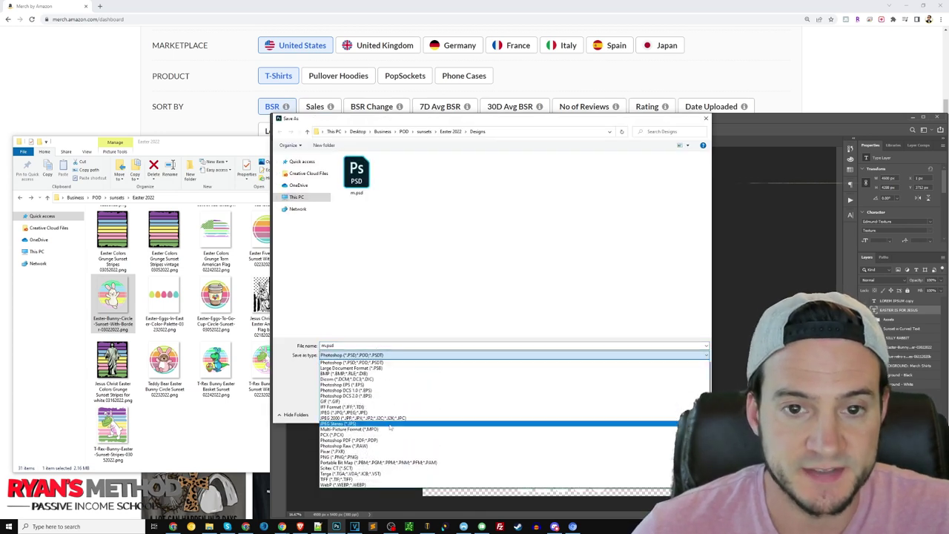
click(348, 458)
click(341, 346)
key(ctrl+a)
text(silly-ra)
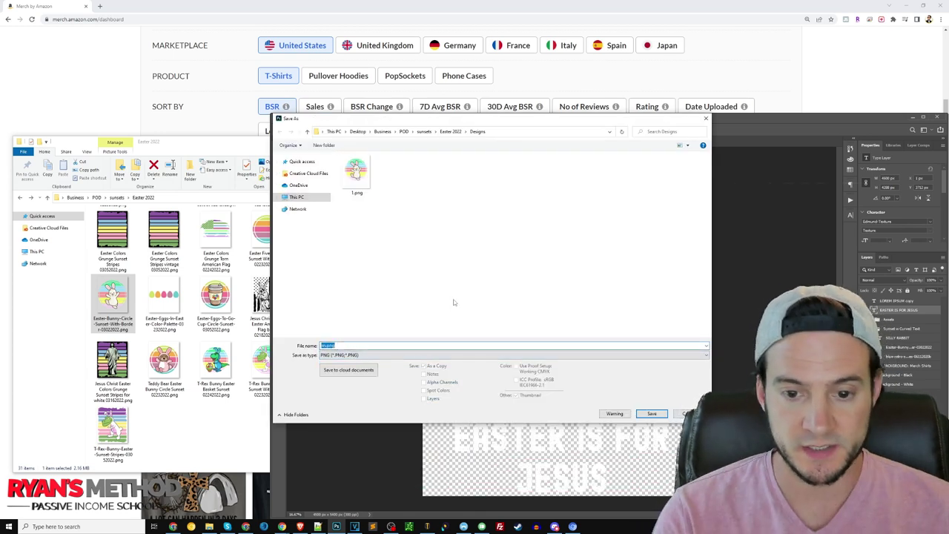
text(bbit)
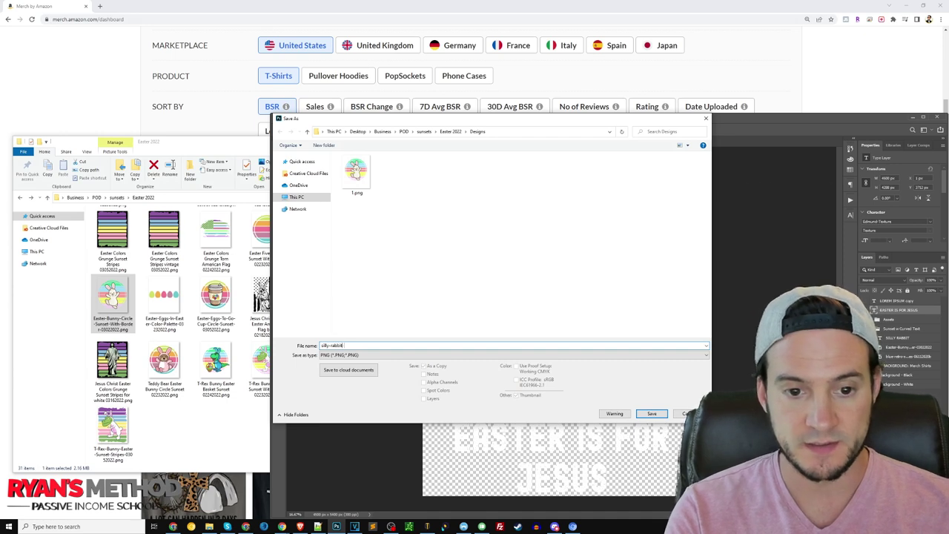
text(-easter-is-for-jesus)
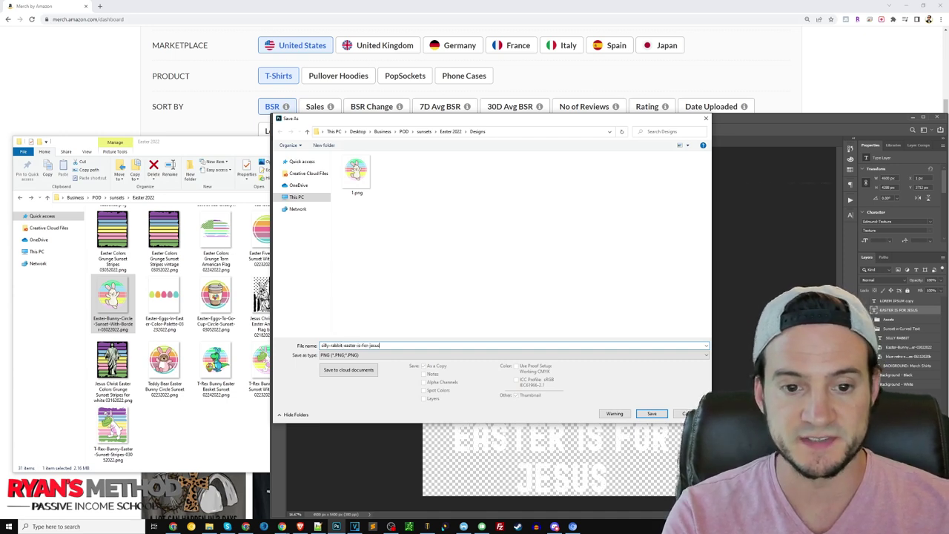
key(Return)
key(Return)
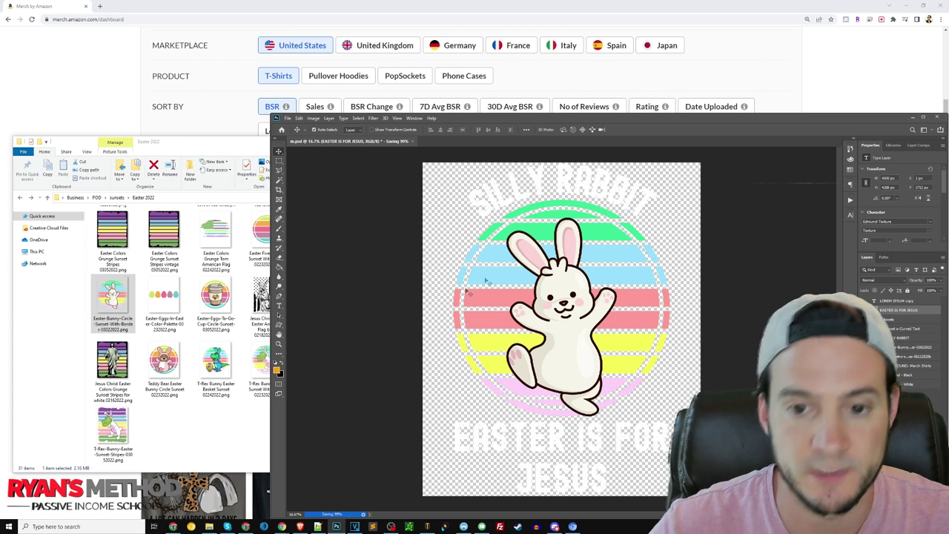
Show the white background and give the EASTER IS FOR JESUS text a salmon-pink Color Overlay (#fe9b98) sampled from the sunset stripes.
click(865, 375)
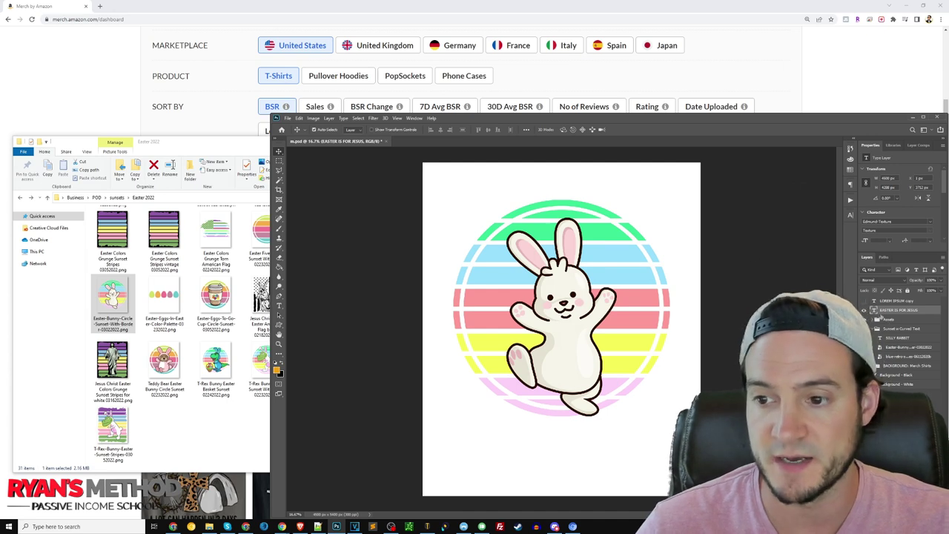
right_click(909, 304)
click(832, 192)
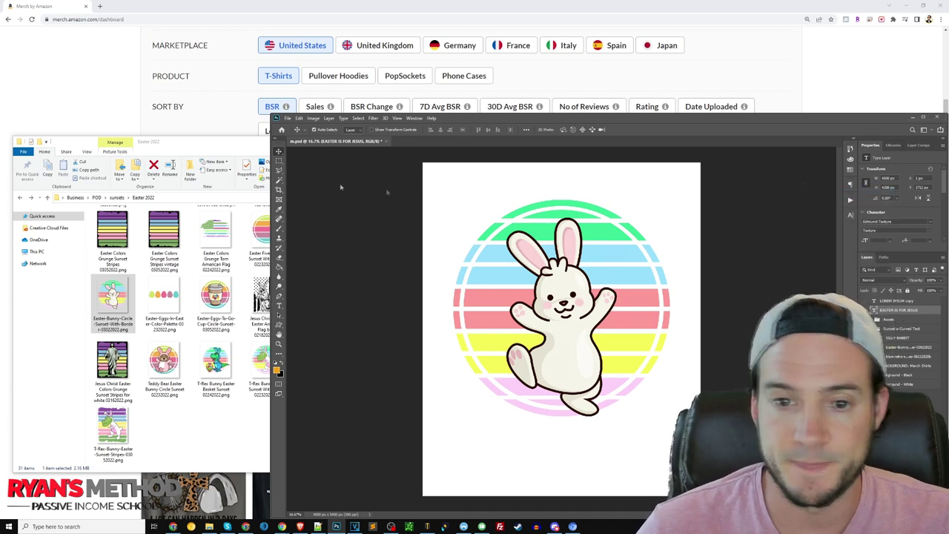
click(142, 131)
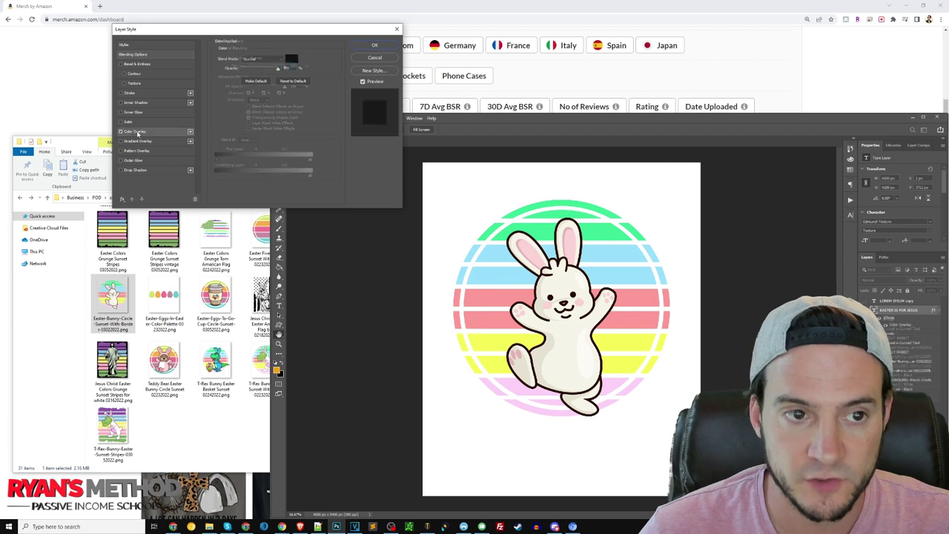
click(292, 59)
click(612, 384)
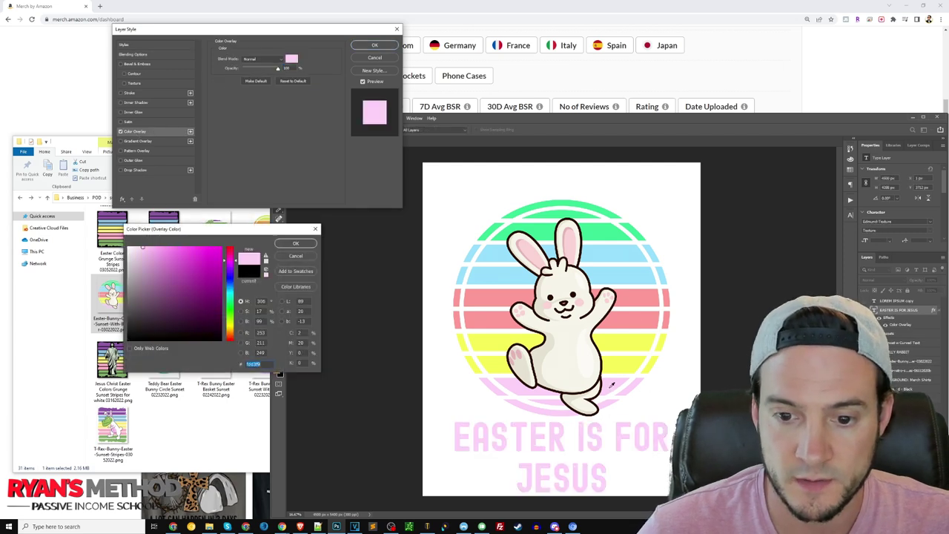
click(613, 234)
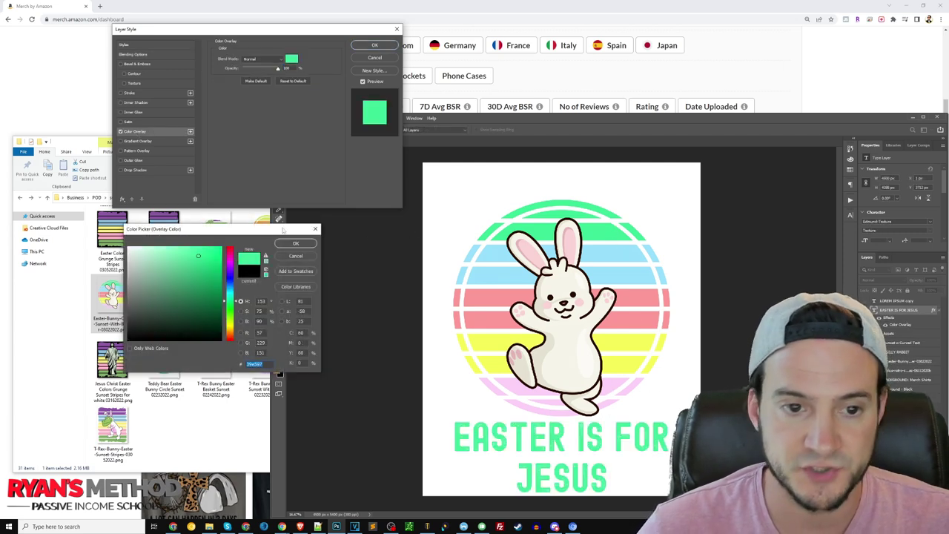
click(630, 282)
click(632, 296)
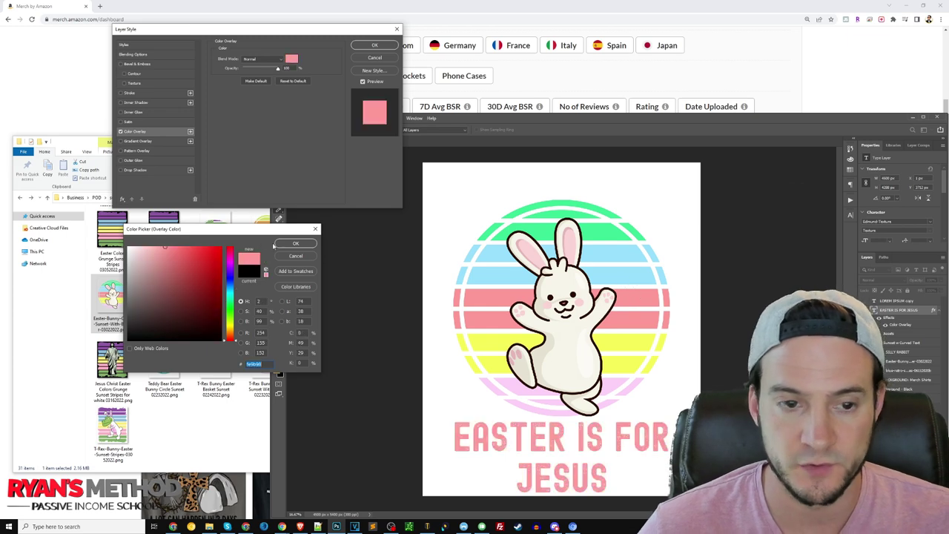
click(296, 244)
click(374, 45)
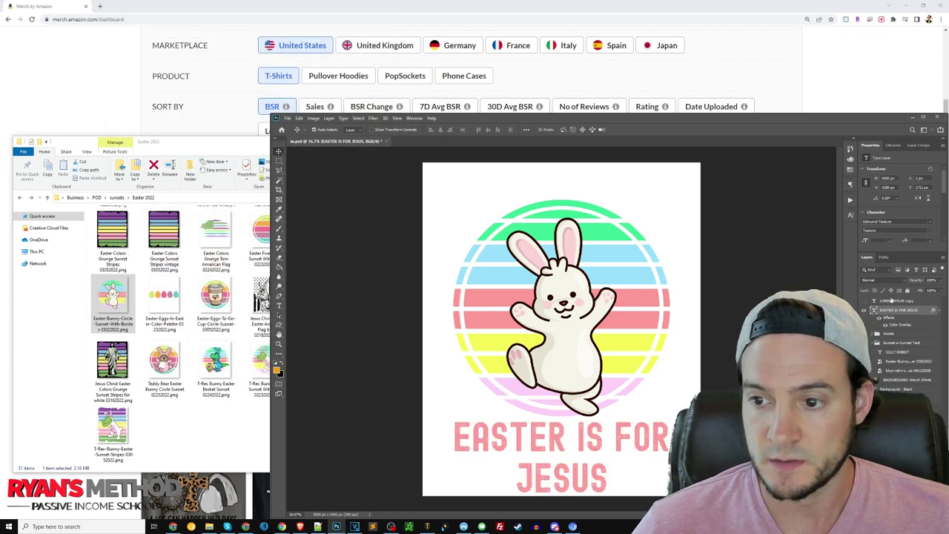
Give the SILLY RABBIT text a green Color Overlay (#39e597) sampled from the sunset's upper stripe.
right_click(917, 315)
click(910, 318)
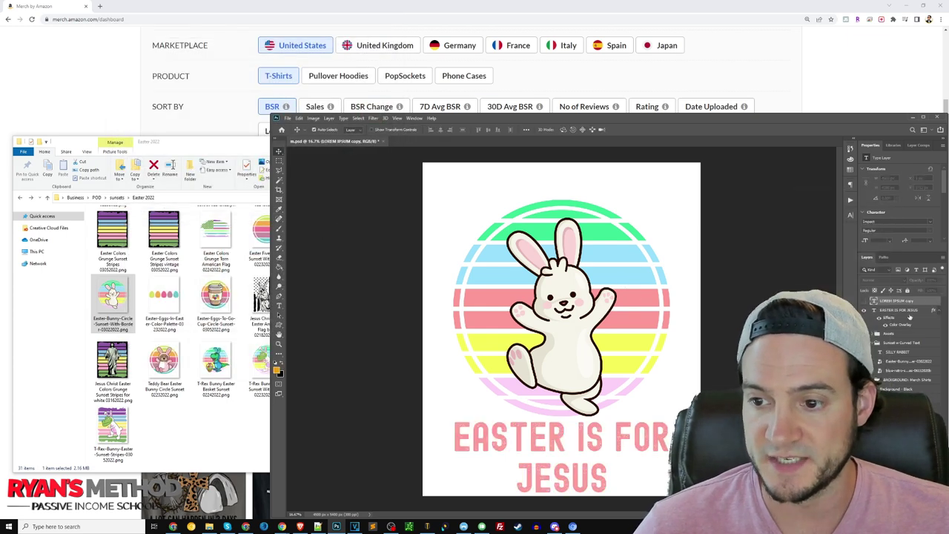
right_click(895, 354)
click(908, 25)
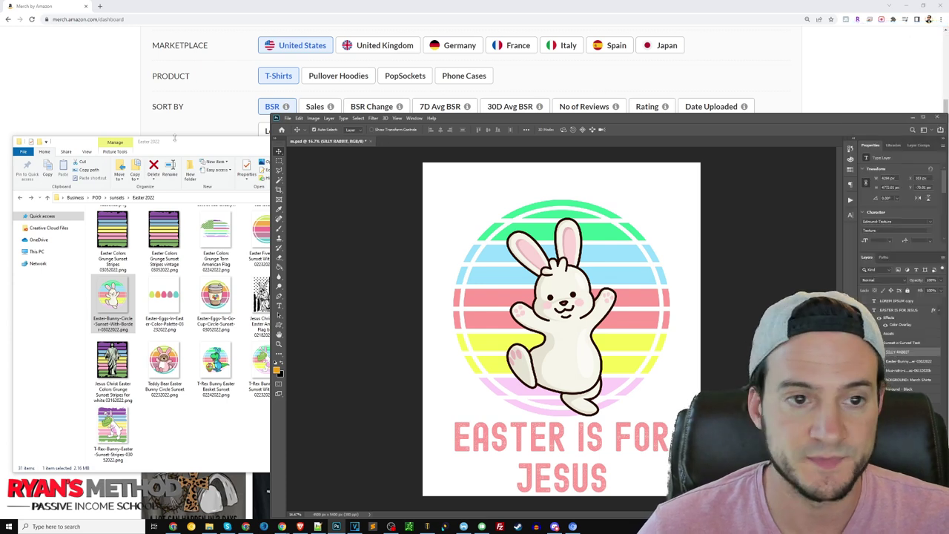
click(135, 132)
click(293, 58)
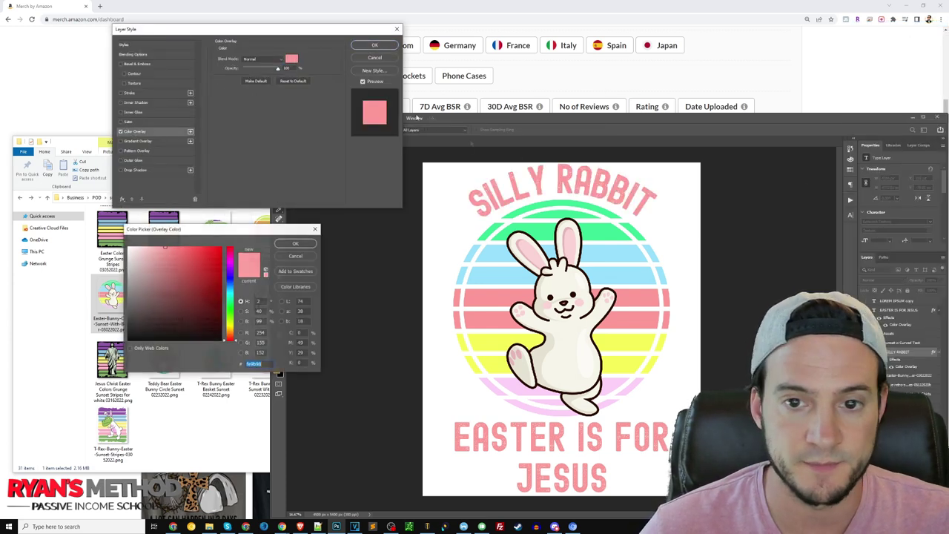
click(572, 202)
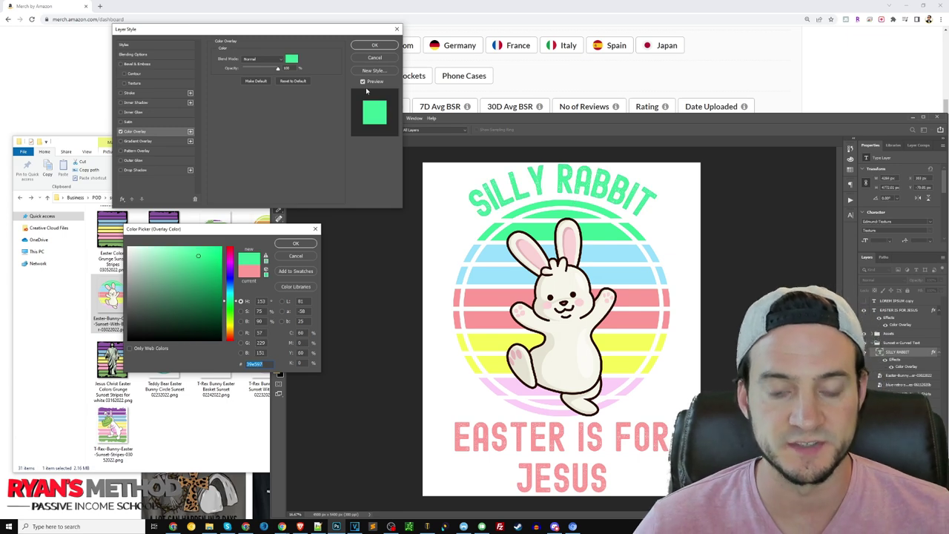
click(296, 244)
click(374, 45)
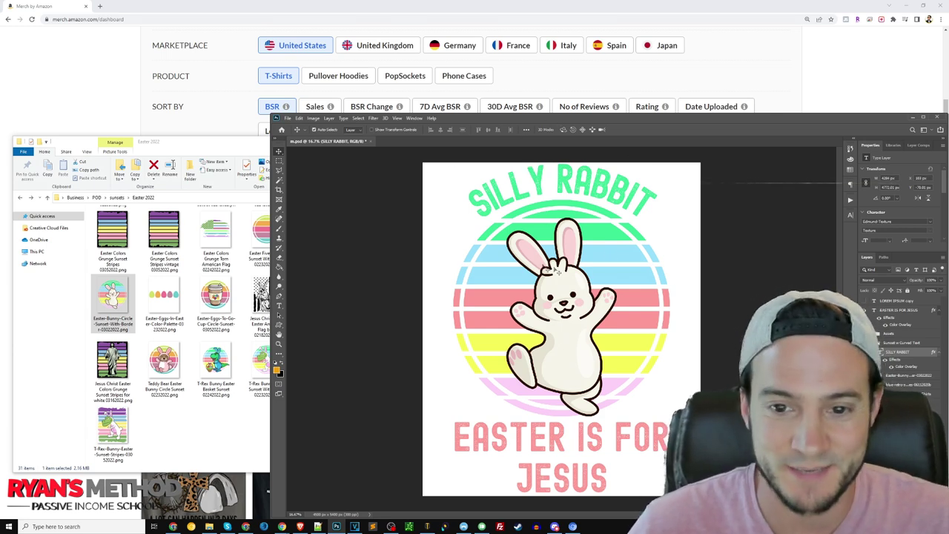
Replace the visible bunny graphic with Teddy Bear Easter Bunny Circle Sunset 02232022.png, scaled down and positioned between the two text lines.
click(612, 256)
key(Delete)
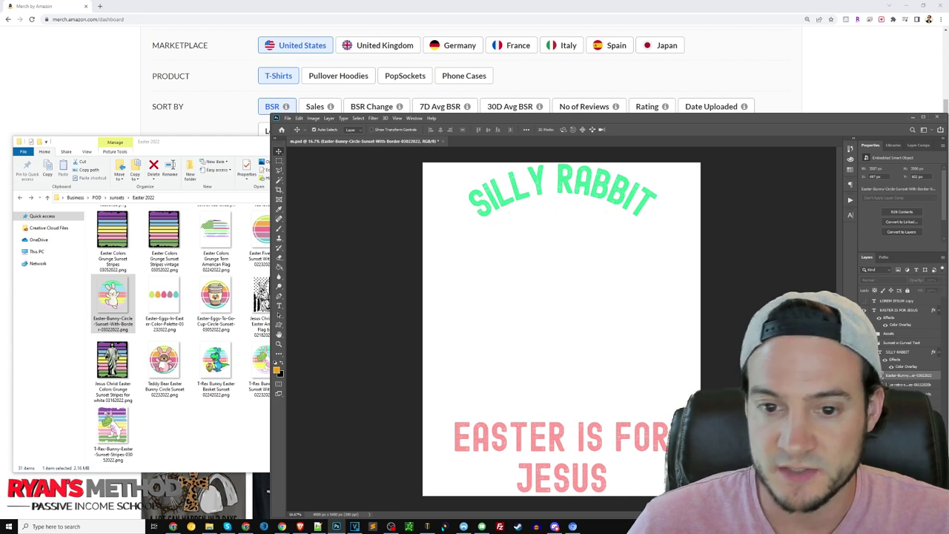
click(184, 361)
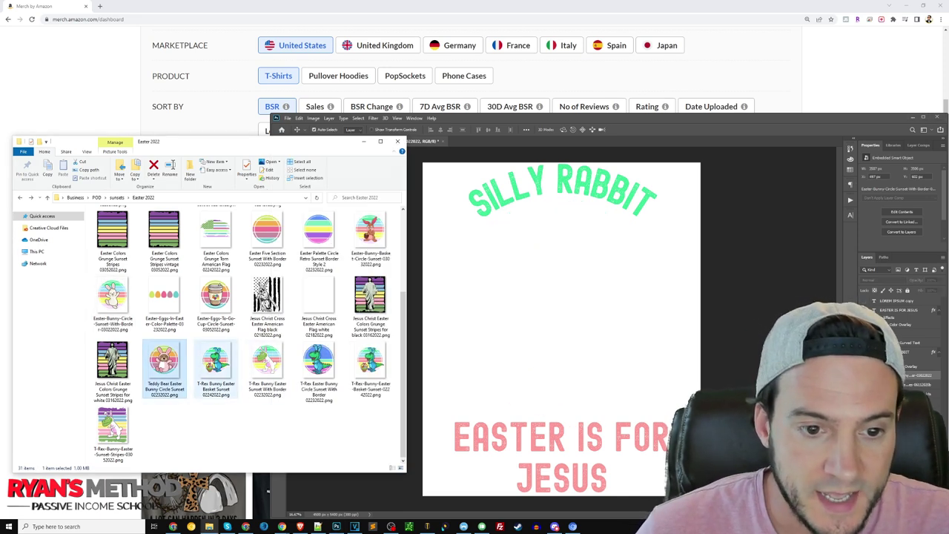
drag(167, 362, 620, 345)
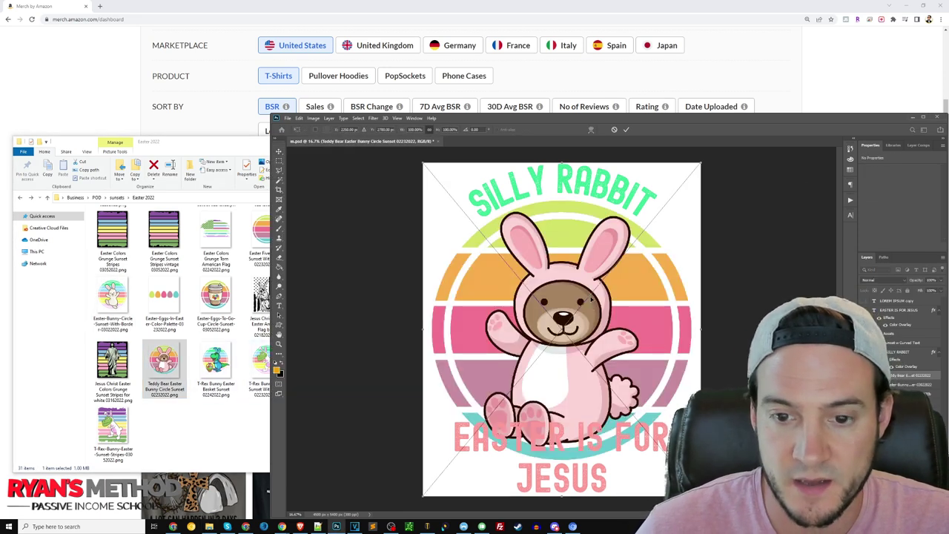
drag(563, 496, 563, 448)
key(Return)
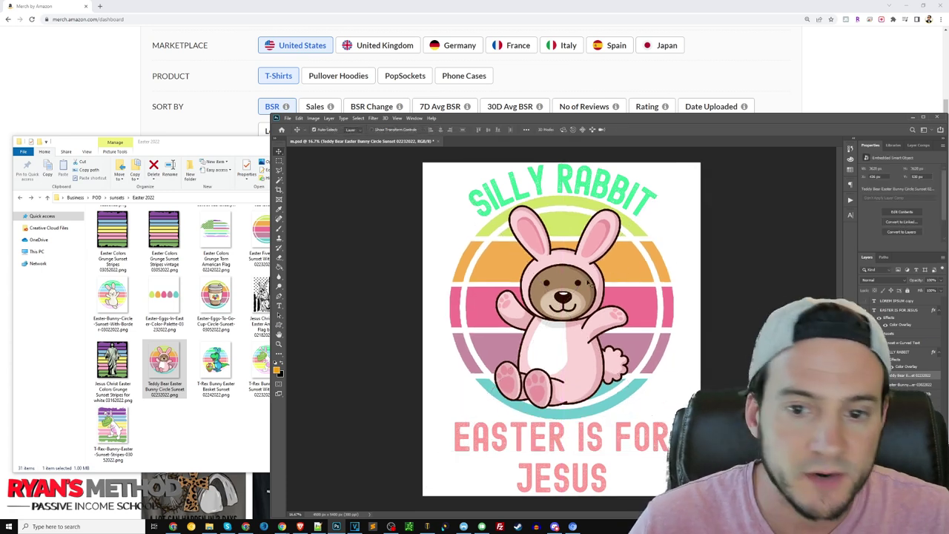
key(Down)
key(Down)
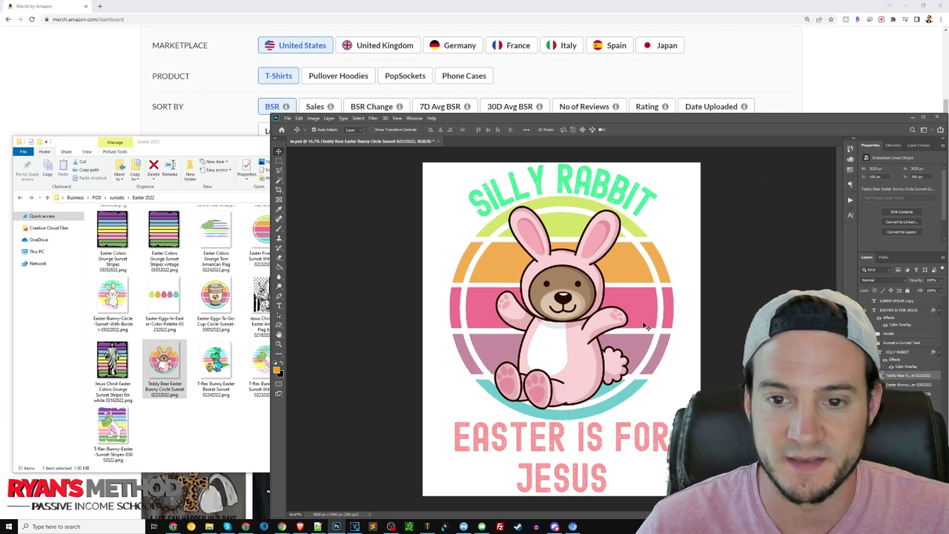
Change the curved heading to SILLY BEAR.
double_click(619, 195)
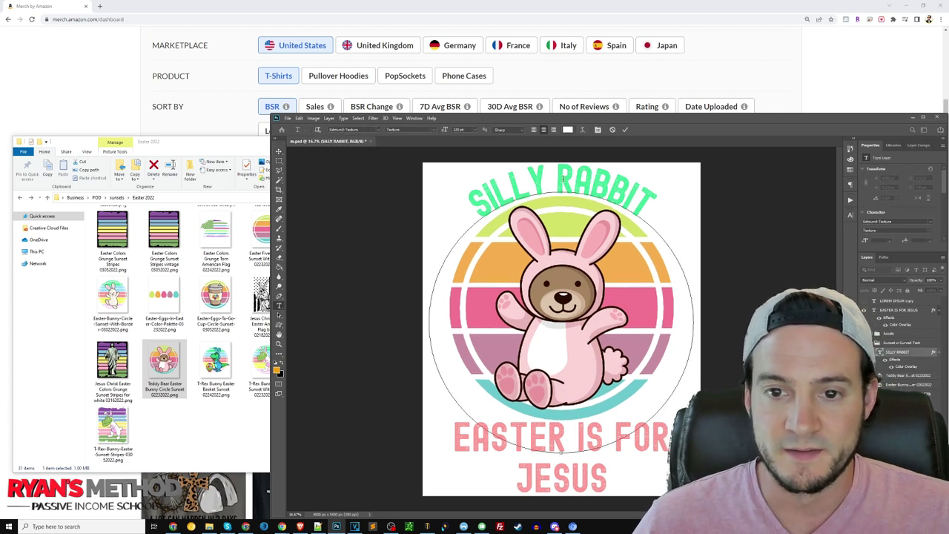
text(BEAR)
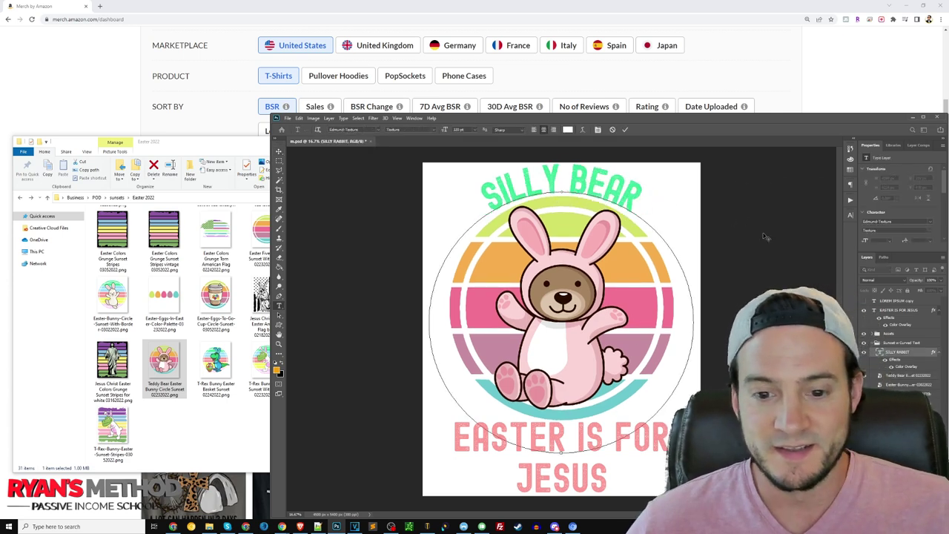
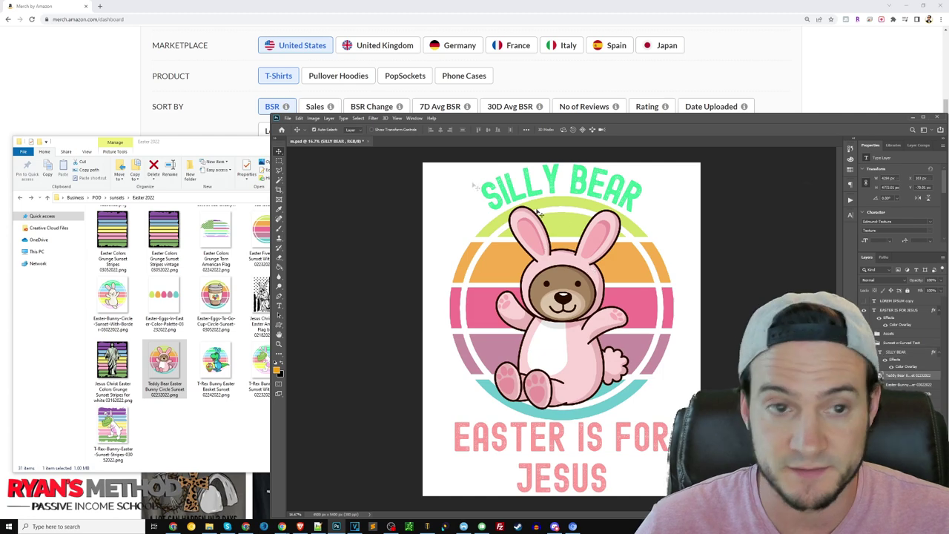
Switch to the browser, search PrettyMerch Trend Finder for "trex easter", and examine the T-shirt results in grid view.
scroll(280, 170, up, 3)
click(339, 216)
triple_click(338, 215)
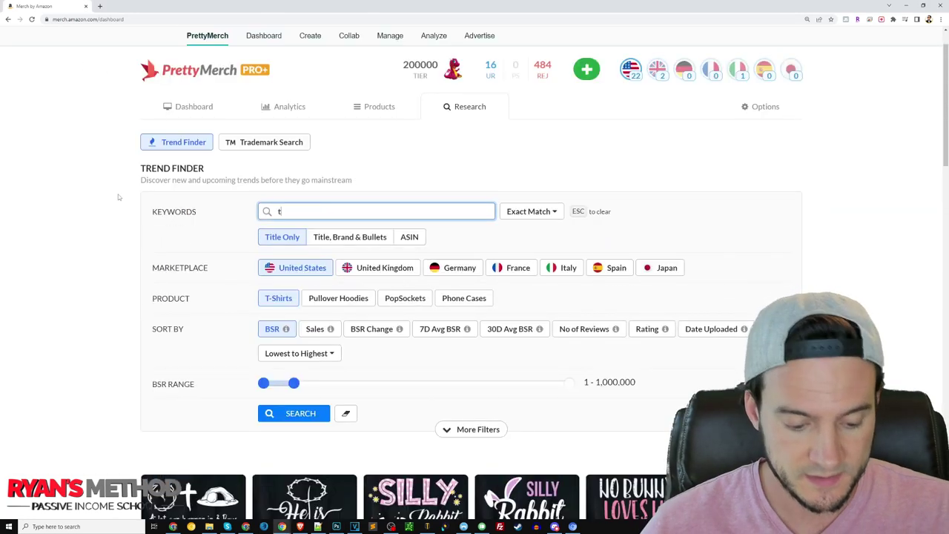
text(trex easter)
key(Return)
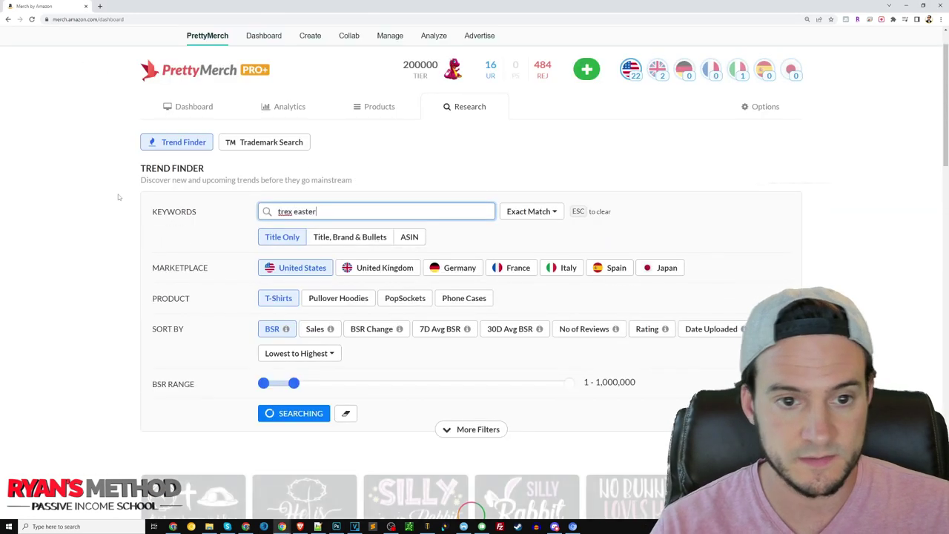
scroll(810, 243, down, 1)
scroll(810, 246, down, 2)
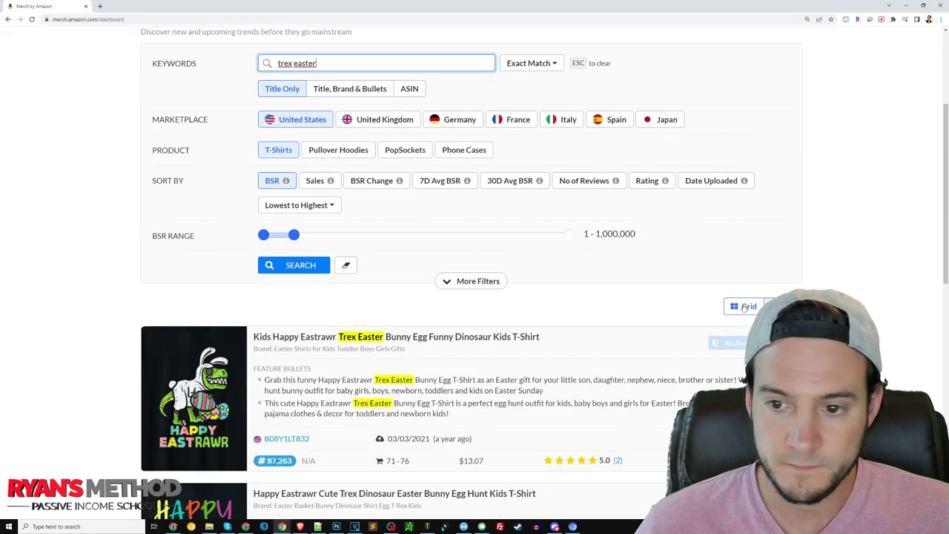
click(746, 307)
scroll(832, 259, down, 3)
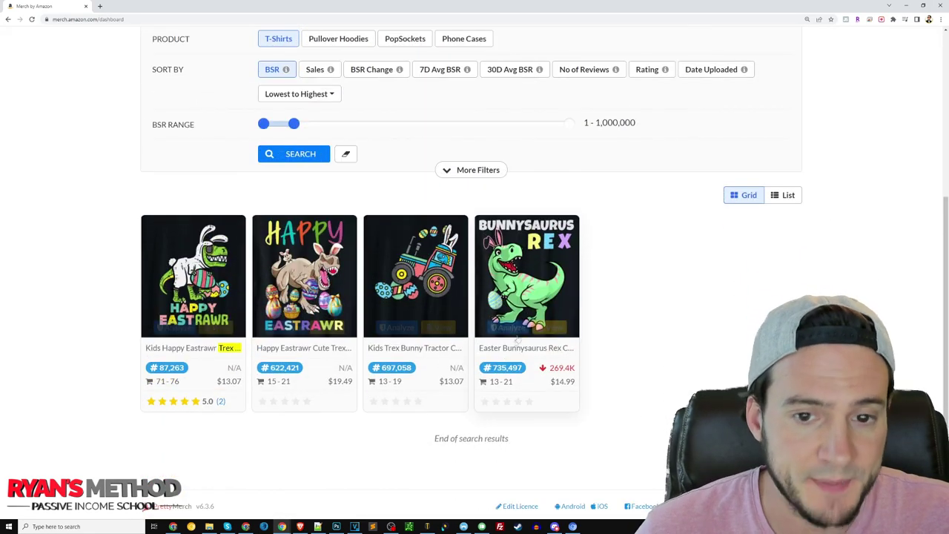
Return to Photoshop, hide the teddy bear graphic, and place T-Rex Bunny Easter Basket Sunset 02242022.png beneath the curved heading, shifted slightly upward.
click(336, 527)
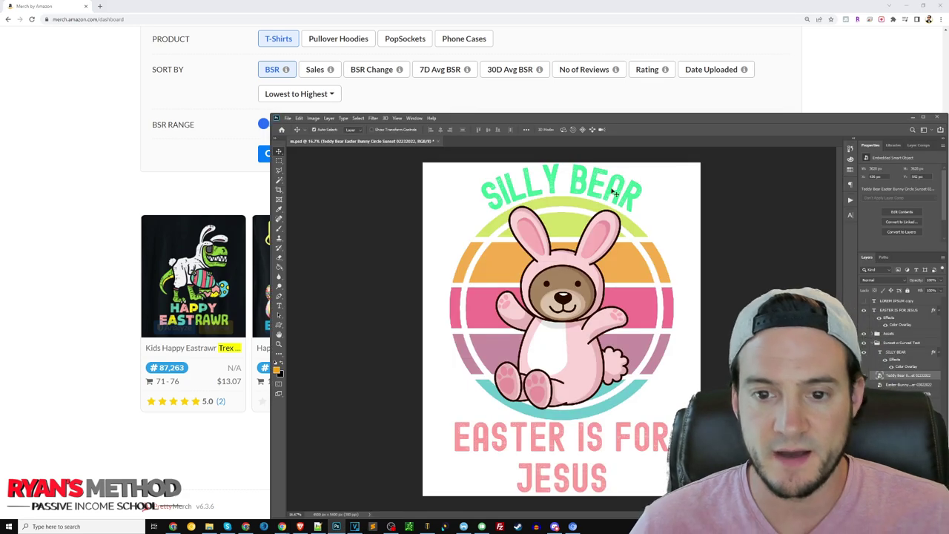
click(209, 526)
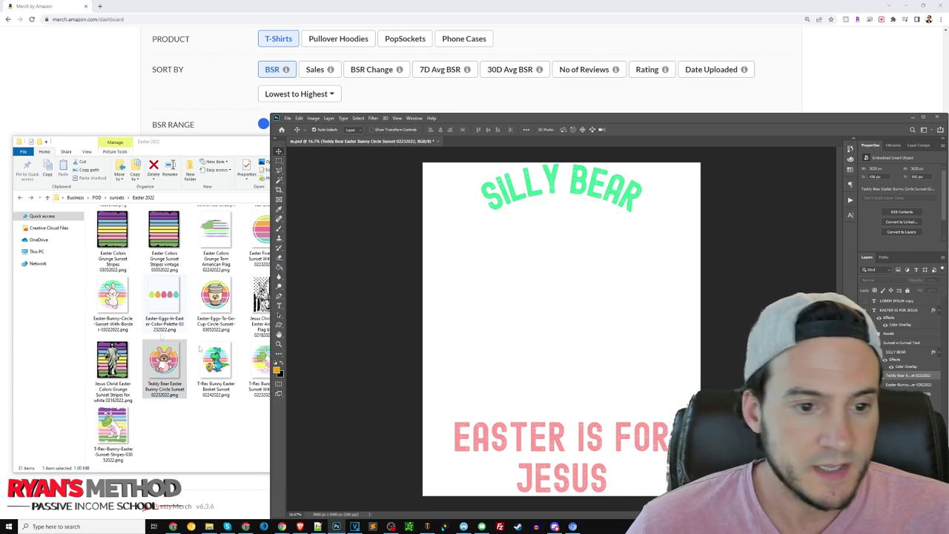
click(215, 364)
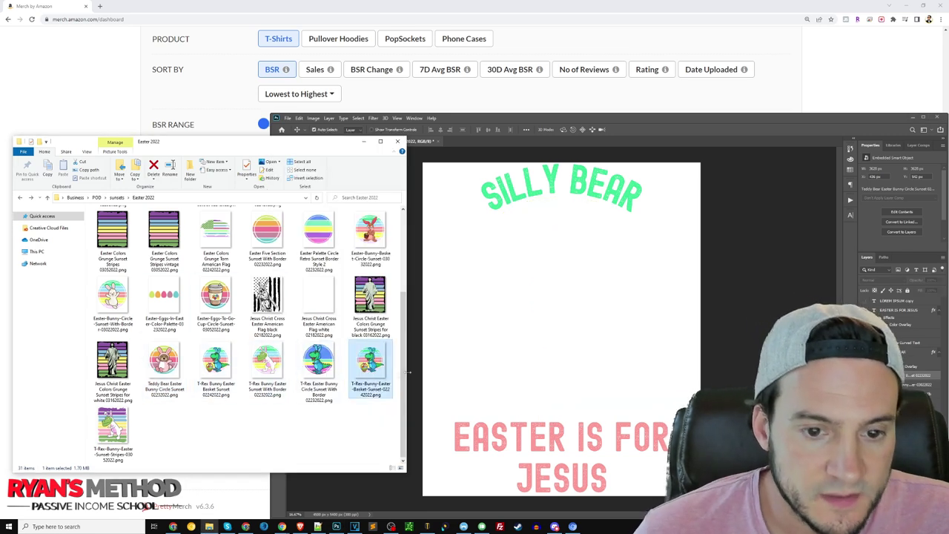
click(112, 430)
scroll(234, 369, up, 3)
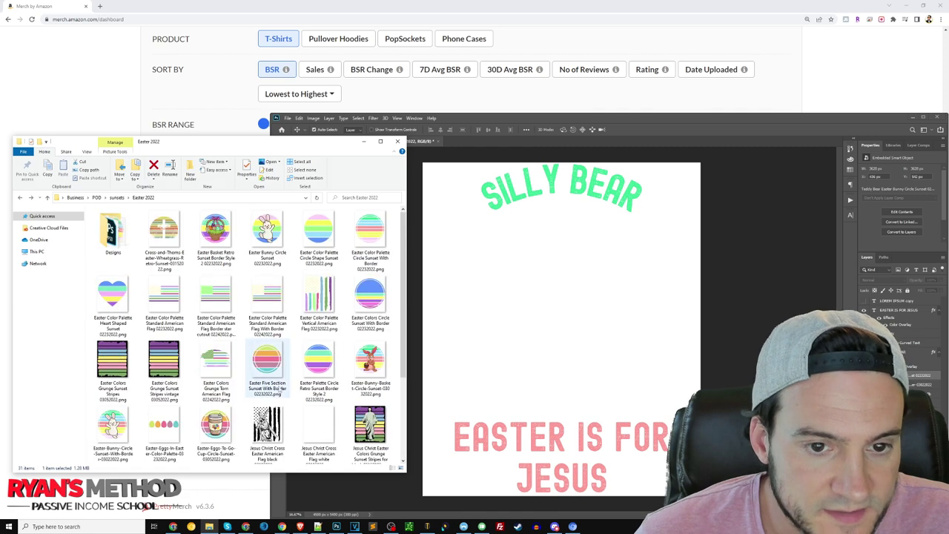
scroll(223, 367, down, 3)
click(216, 365)
drag(216, 365, 568, 313)
drag(583, 358, 582, 340)
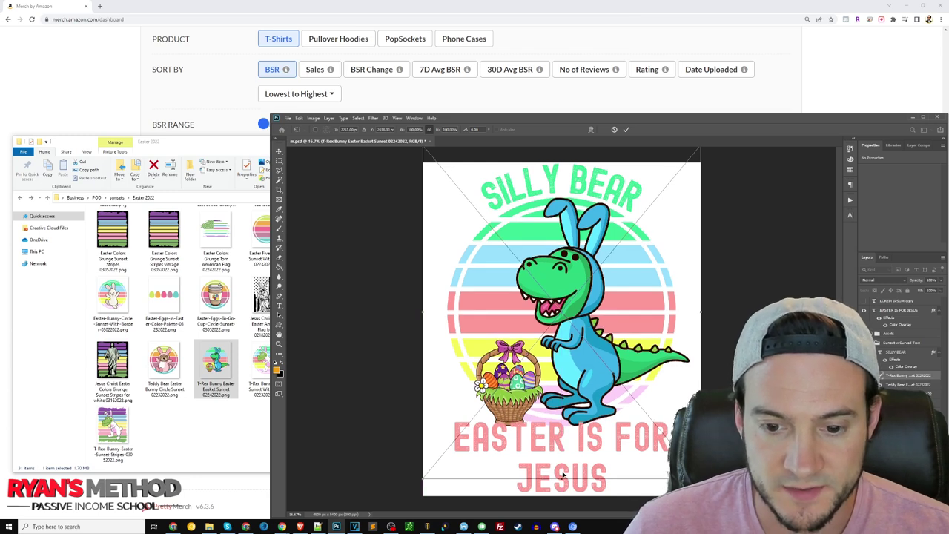
key(Return)
Change the curved heading above the T-Rex graphic to TREX BUNNY SAYS.
key(t)
click(612, 186)
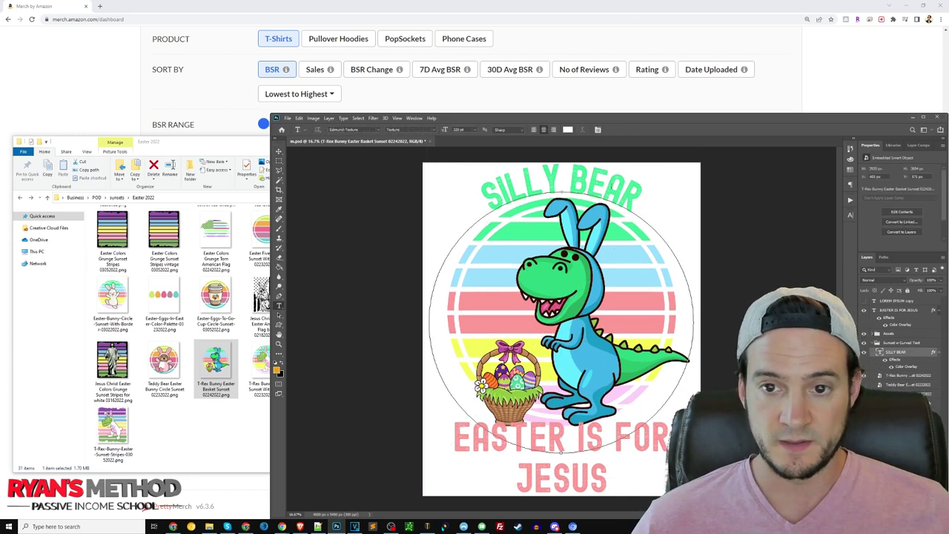
key(ctrl+a)
text(EAS)
key(BackSpace)
key(BackSpace)
key(BackSpace)
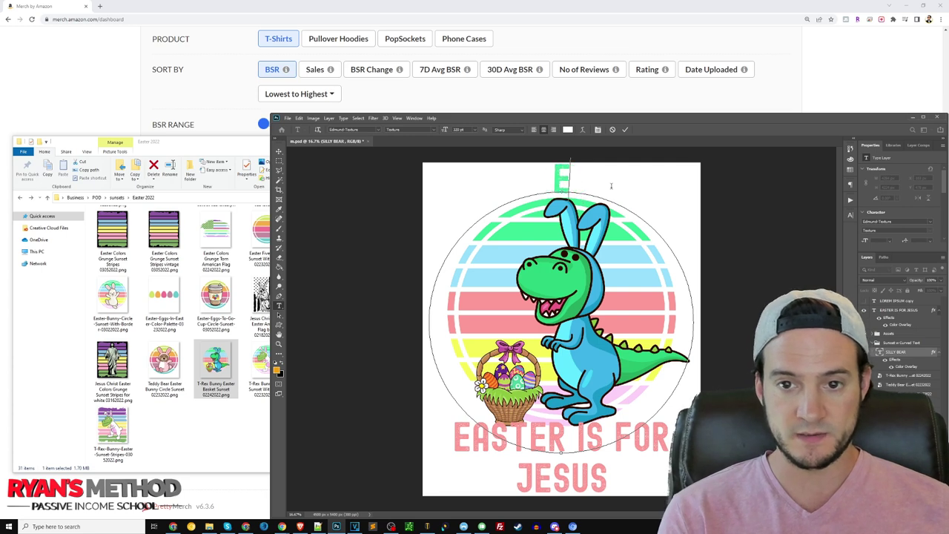
text(TREX)
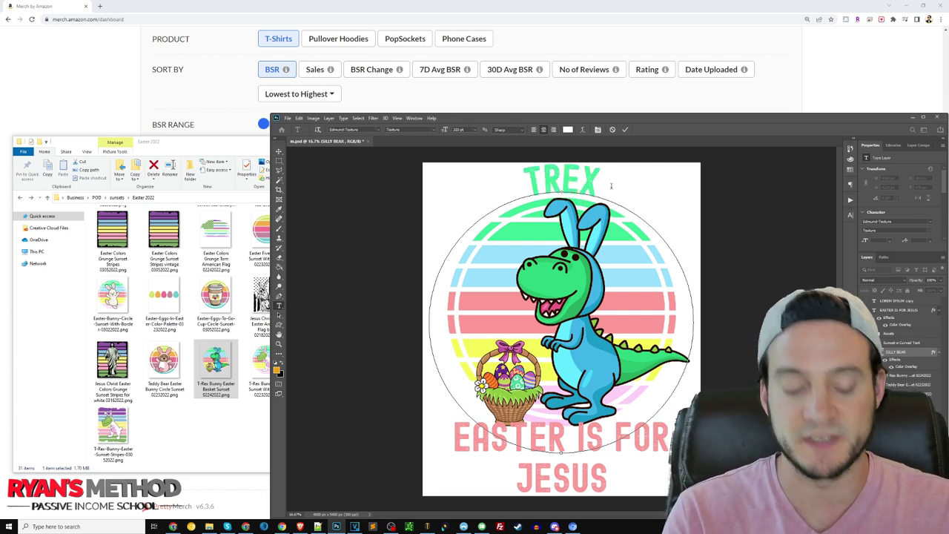
text( SAYS)
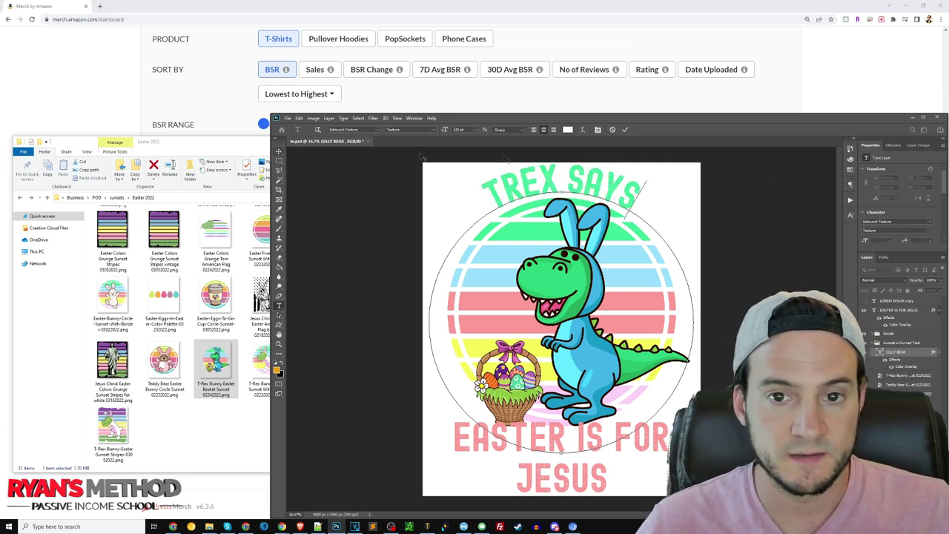
click(558, 186)
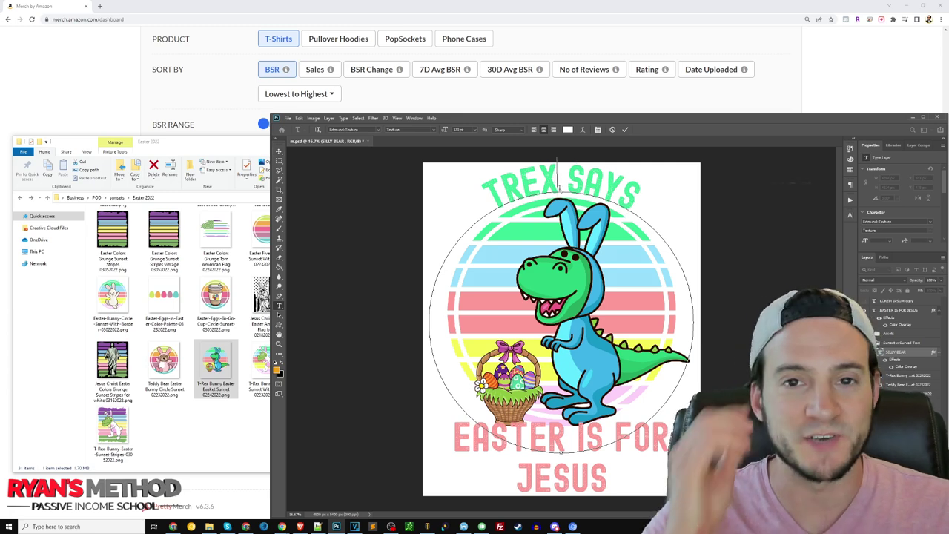
text(BUNNY)
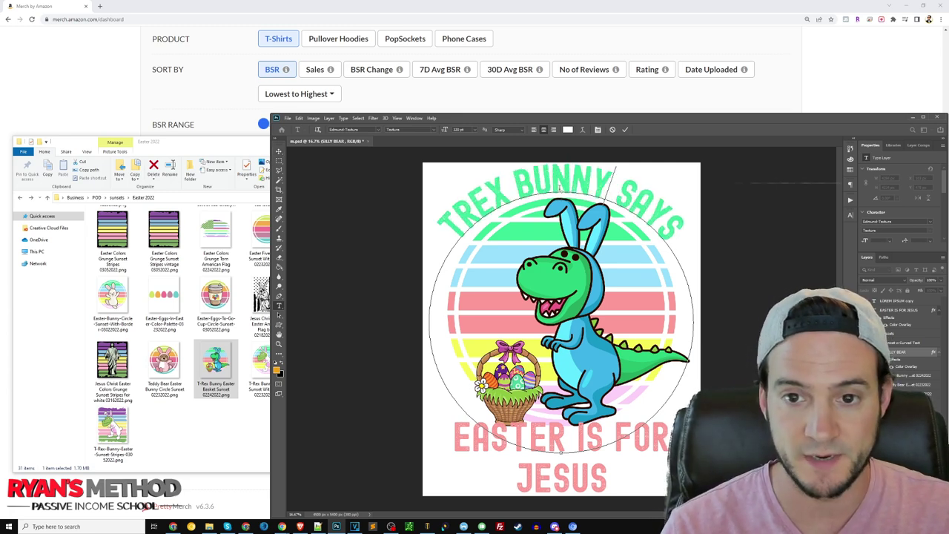
Change the lower text to HAPPY EASTRAAAAWR on two lines and make the canvas background black.
click(656, 449)
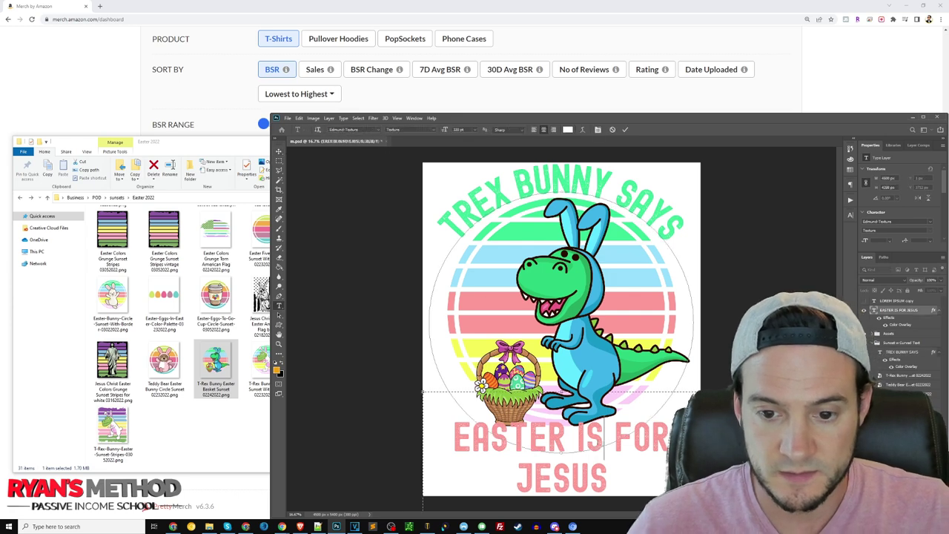
key(ctrl+a)
text(HAPPY)
key(Return)
text(EASTRAWW)
key(BackSpace)
key(BackSpace)
text(AAAWR)
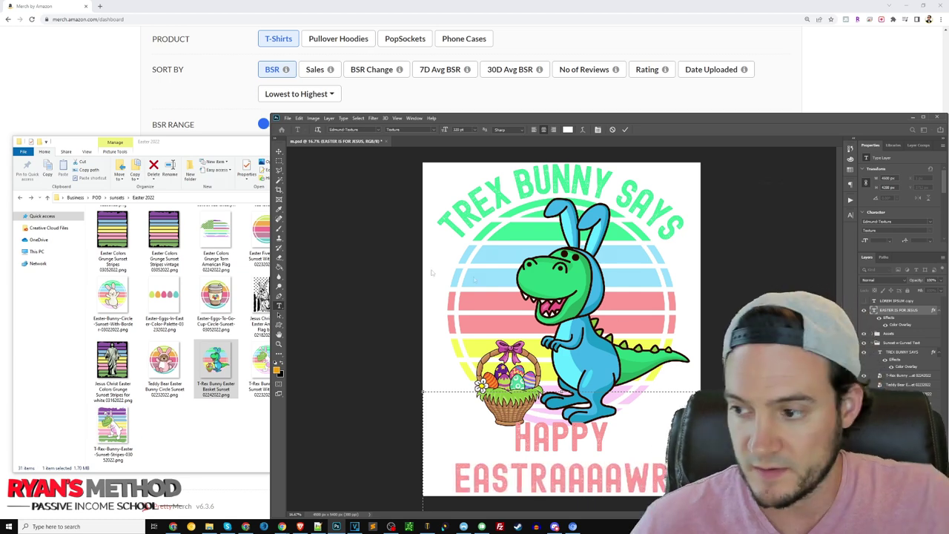
click(279, 151)
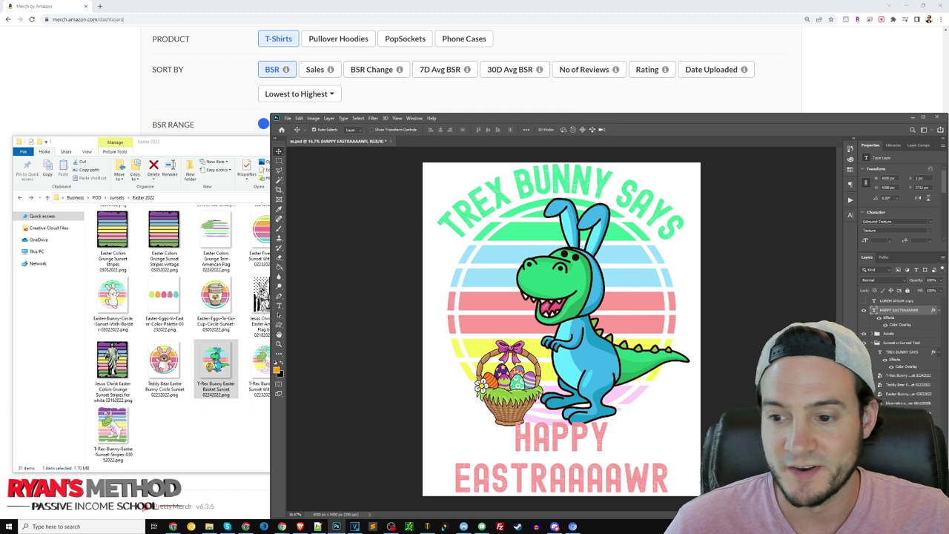
click(864, 487)
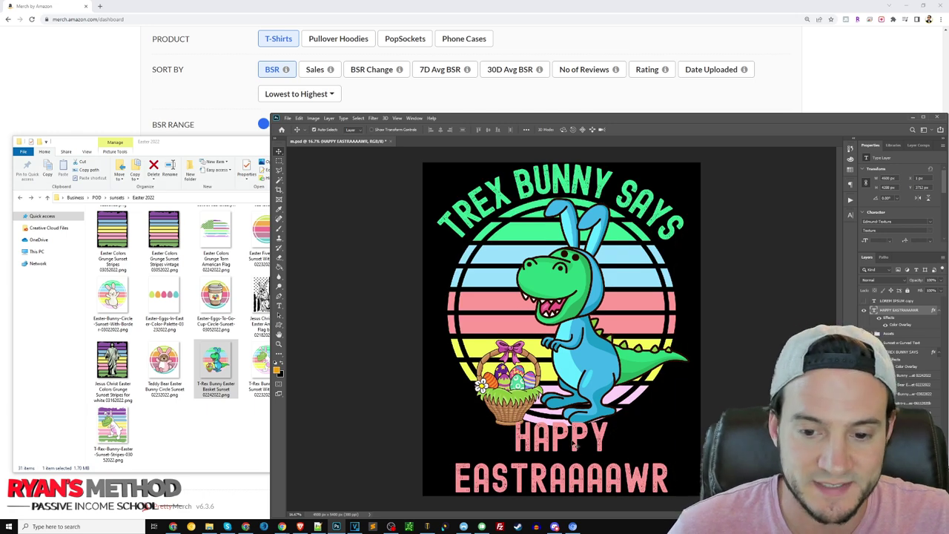
Try tightening the line spacing of the HAPPY EASTRAAAAWR text to 120 pt.
double_click(575, 444)
click(851, 216)
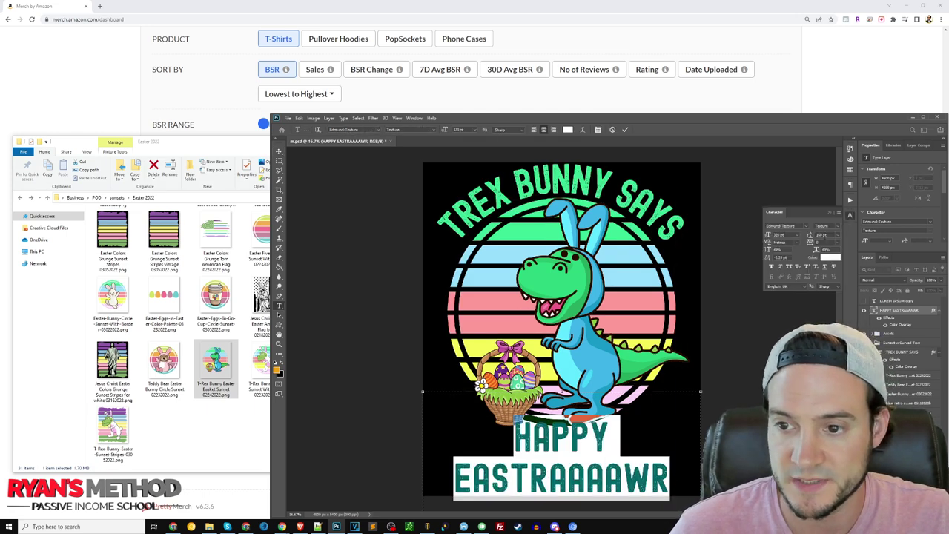
key(shift+Down)
key(shift+Down)
key(shift+Down)
key(shift+Down)
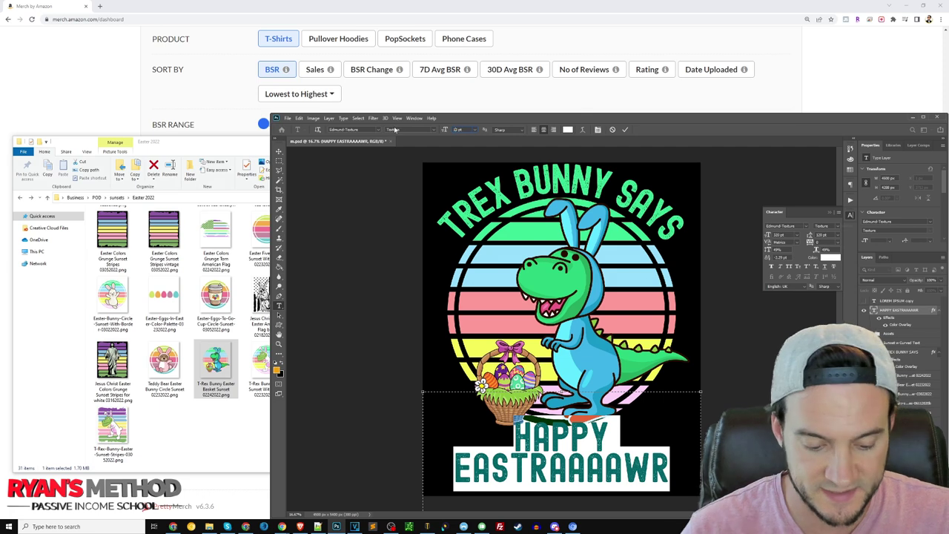
Try the HAPPY EASTRAAAAWR text at 280 pt, moved slightly down away from the T-Rex graphic.
drag(396, 130, 396, 130)
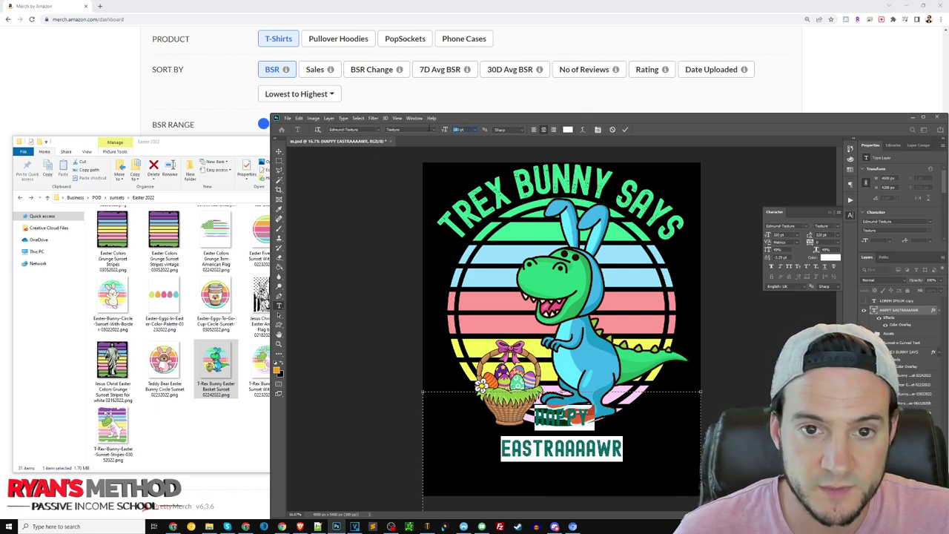
text(80)
key(Return)
click(279, 152)
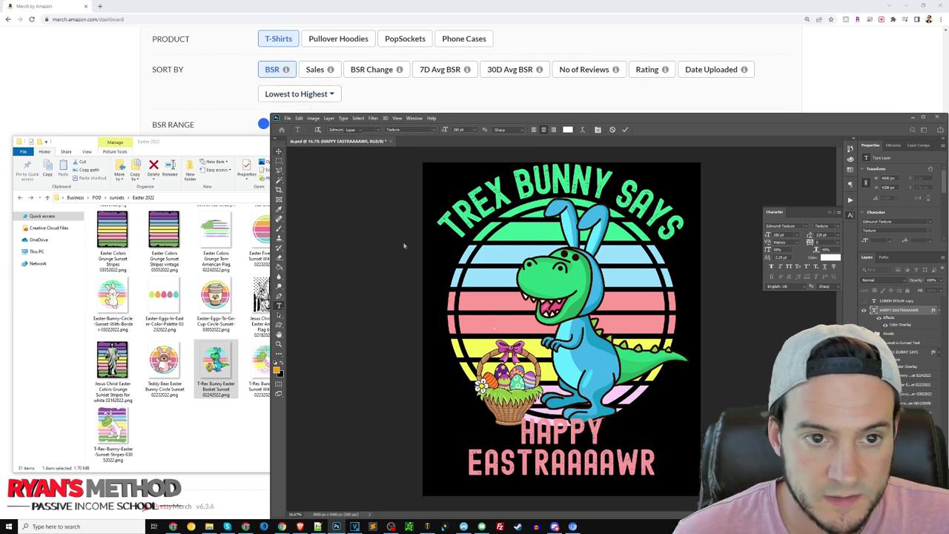
drag(577, 435, 577, 451)
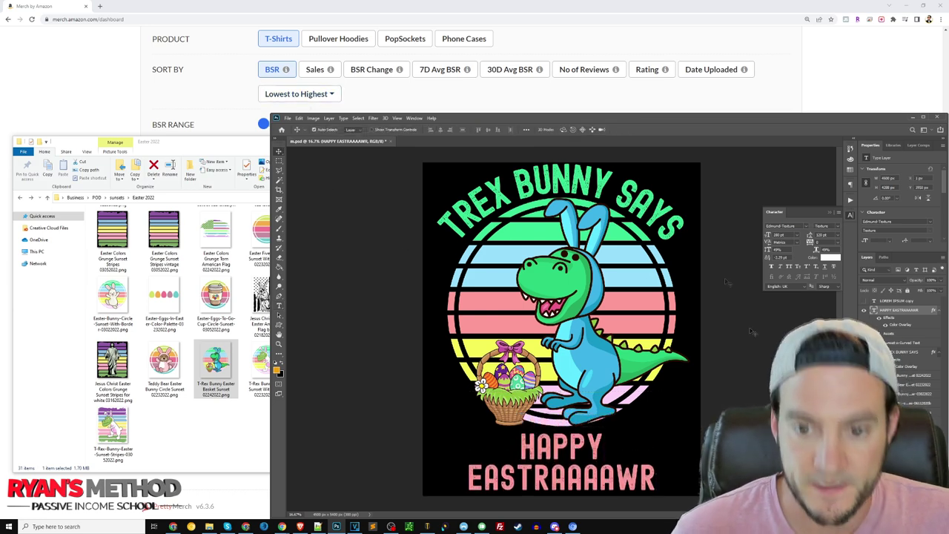
click(830, 213)
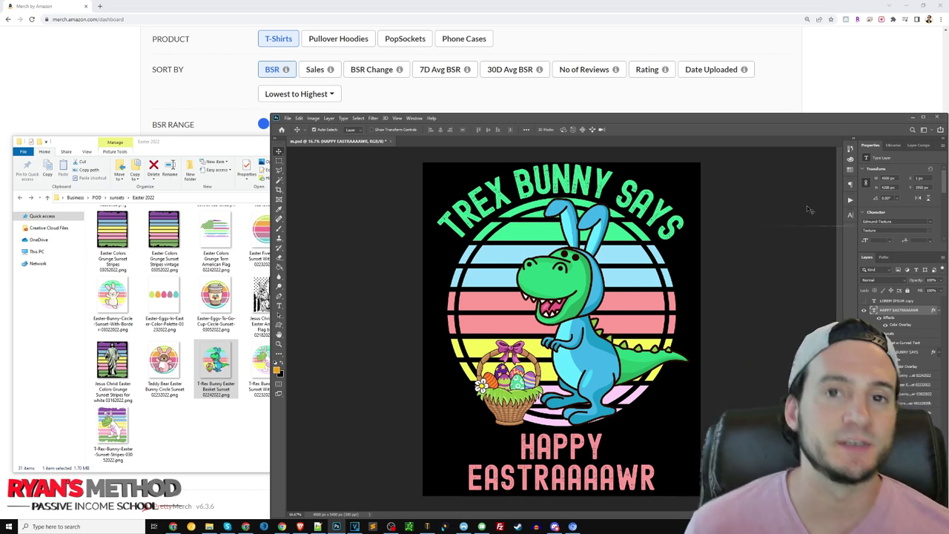
Undo the position, size and line spacing changes to the HAPPY EASTRAAAAWR text and select the T-Rex graphic's layer.
double_click(574, 451)
click(279, 152)
drag(587, 390, 586, 374)
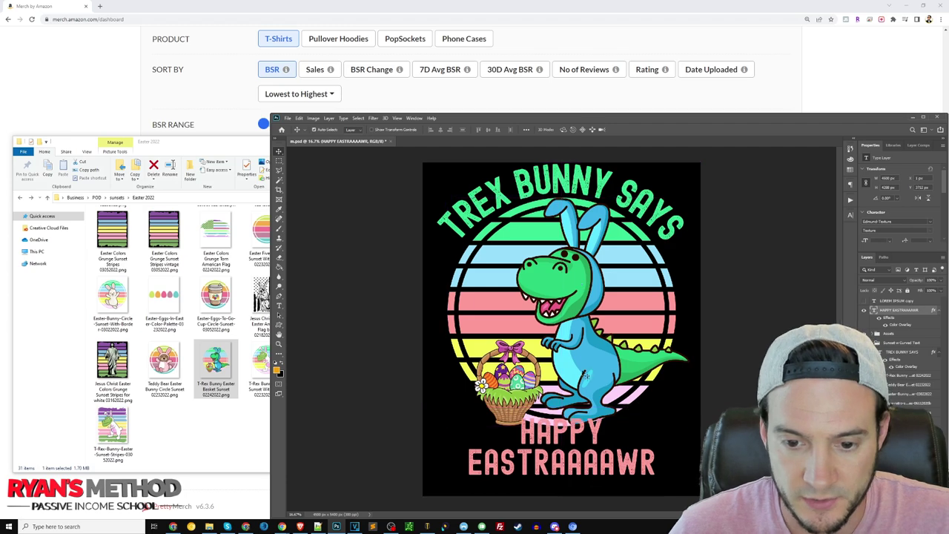
key(ctrl+z)
click(880, 376)
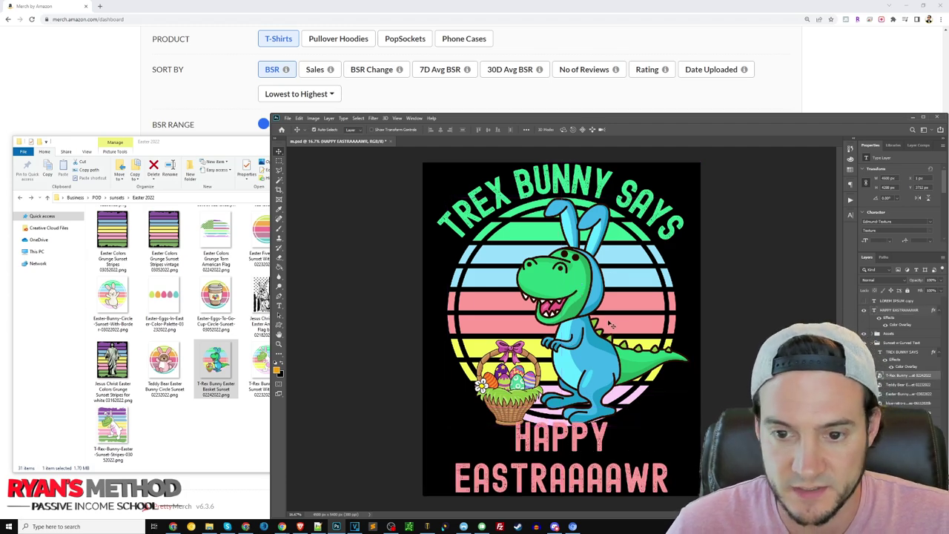
Switch to the browser, search PrettyMerch Trend Finder for "trex bunny", and view the T-shirt results as a grid.
click(76, 97)
scroll(451, 202, up, 5)
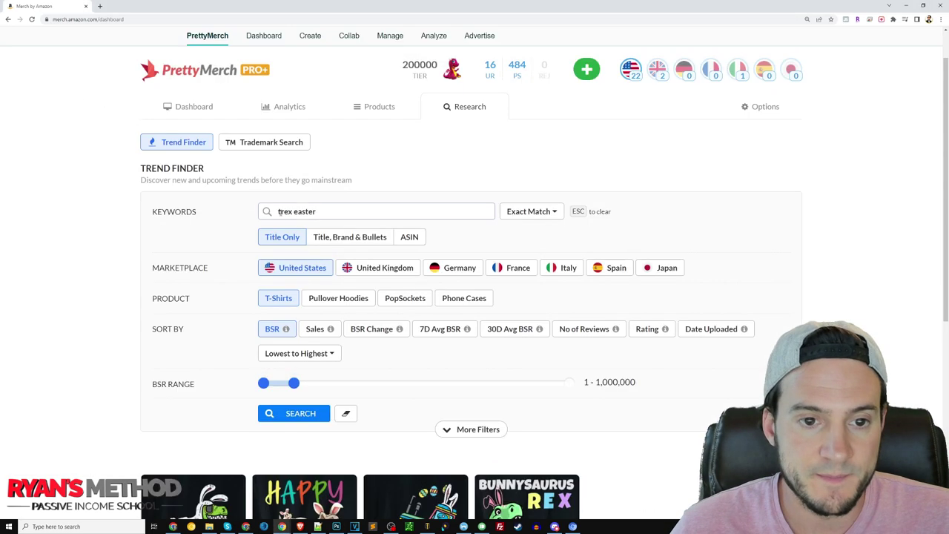
drag(319, 211, 247, 190)
text(trex)
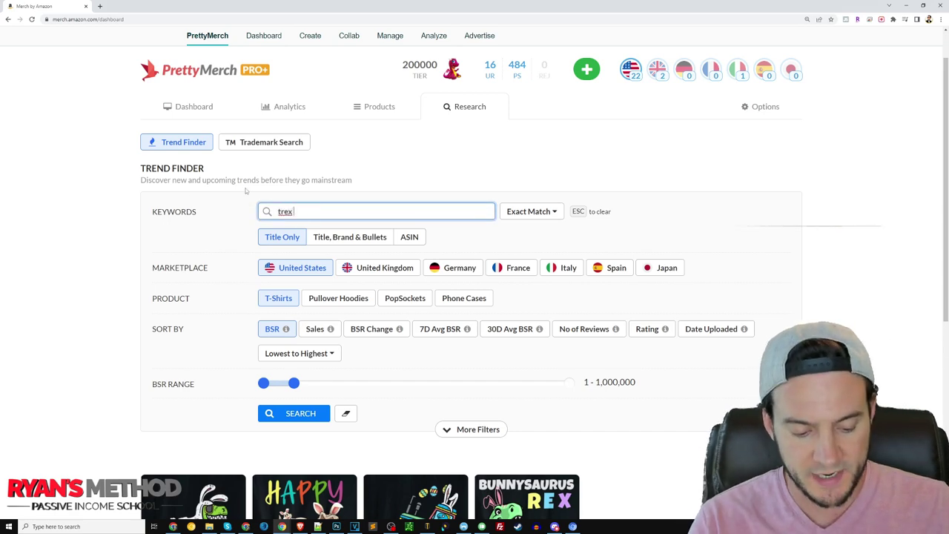
text( bunny)
key(Return)
scroll(745, 306, down, 2)
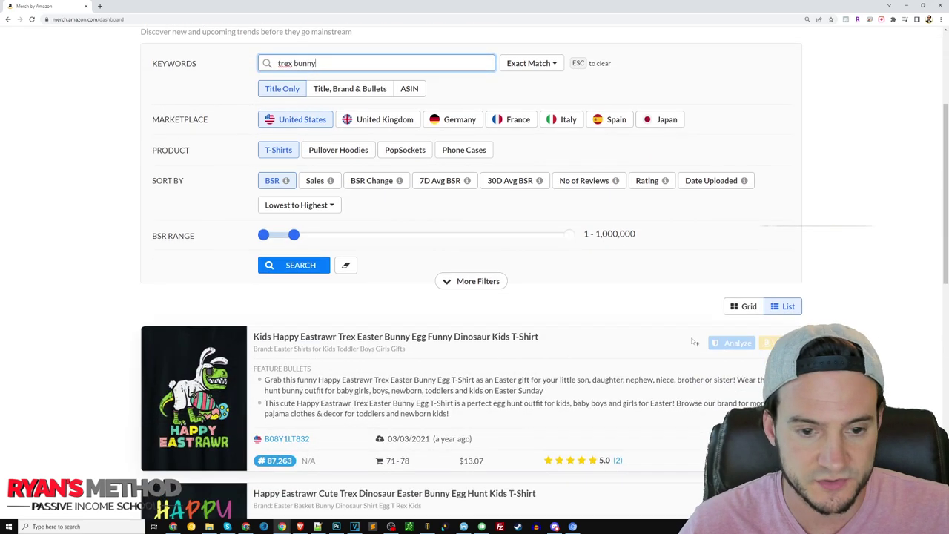
click(745, 306)
Search Trend Finder for "trex easter" and examine the T-shirt designs in grid view.
scroll(292, 259, up, 4)
click(291, 259)
drag(294, 259, 317, 259)
text(easter)
click(325, 459)
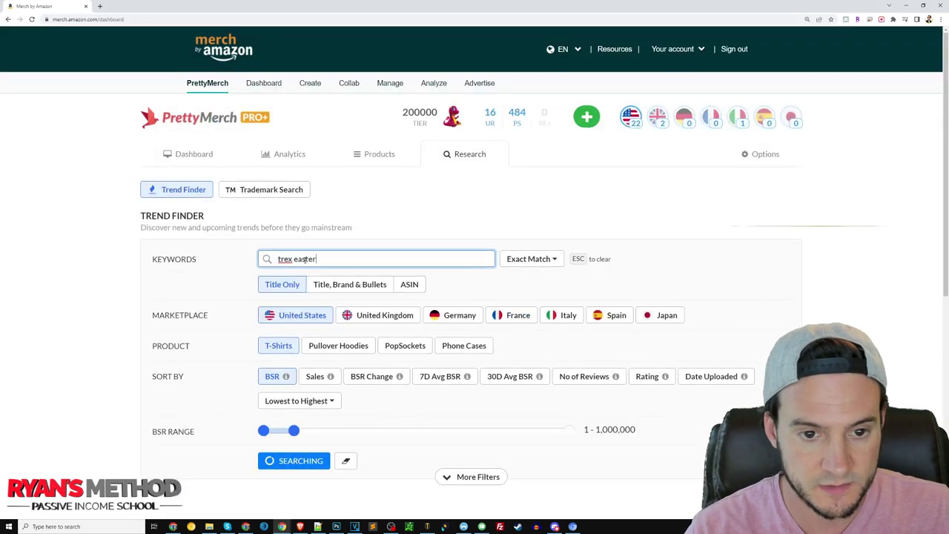
scroll(326, 195, down, 2)
click(744, 131)
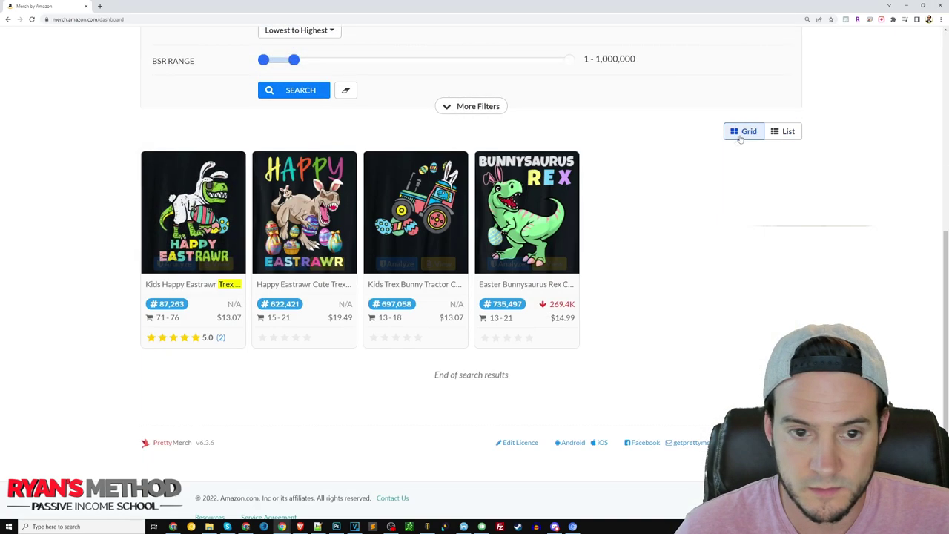
scroll(621, 167, up, 3)
scroll(586, 250, down, 2)
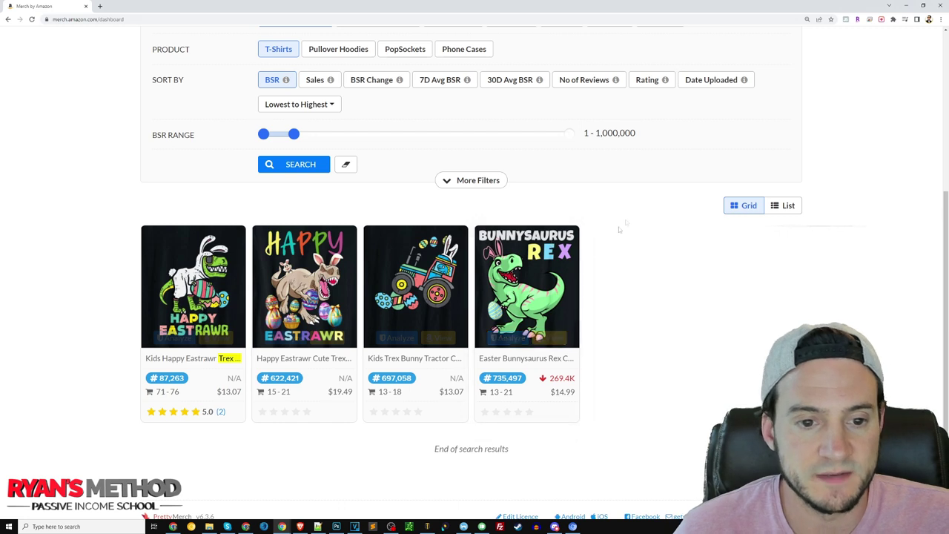
mouse_move(557, 250)
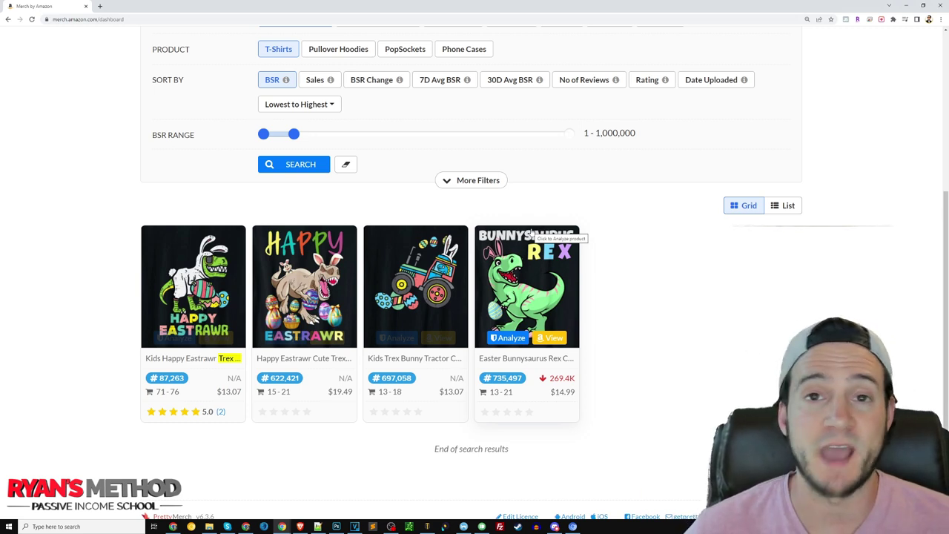
Search Trend Finder for "easter jesus" and browse the religious Easter T-shirt designs in grid view.
scroll(531, 235, up, 3)
drag(349, 146, 92, 115)
text(east)
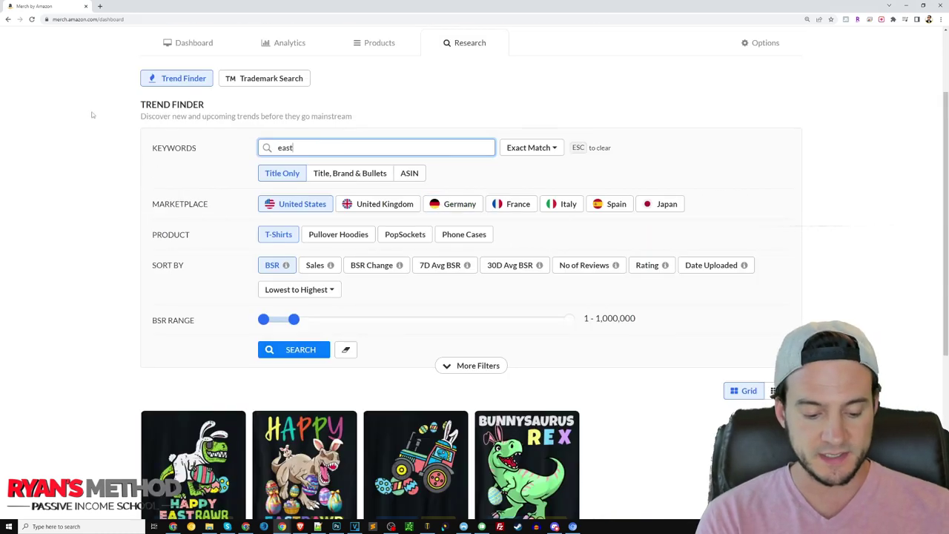
text(er jesus)
key(Return)
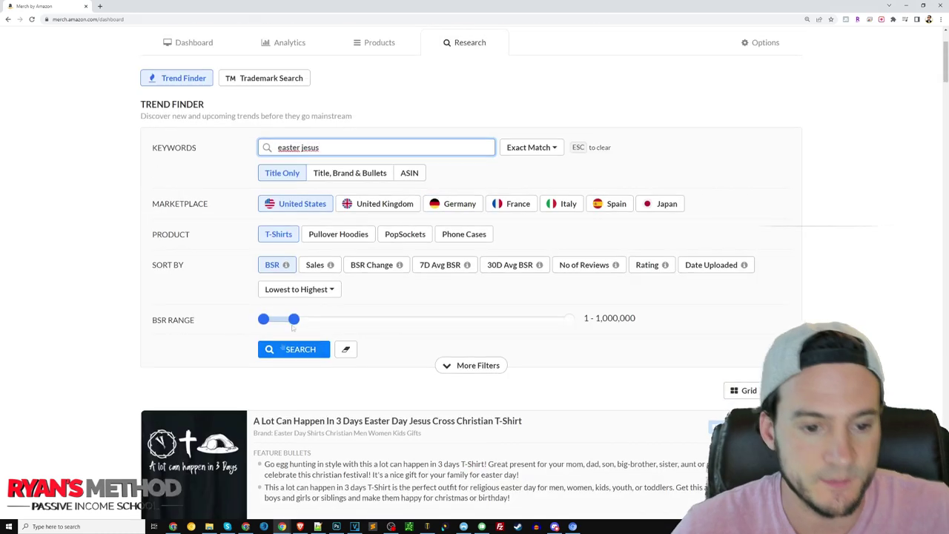
scroll(489, 248, down, 3)
scroll(493, 246, down, 2)
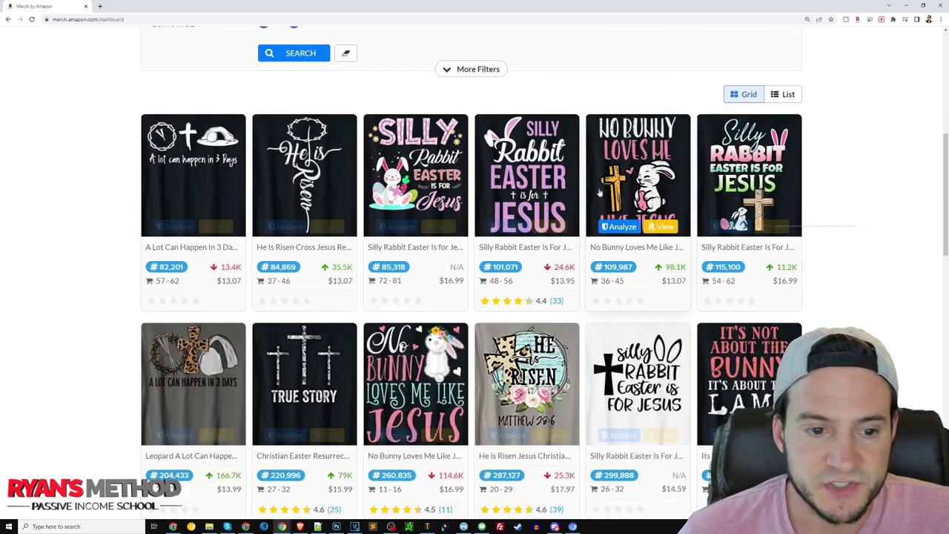
scroll(423, 256, down, 3)
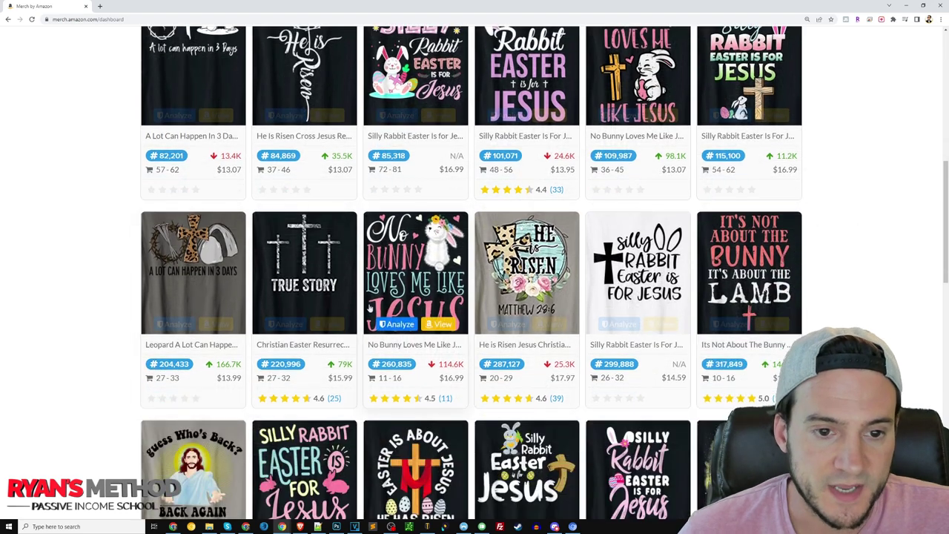
scroll(304, 282, down, 1)
Return to Photoshop, hide the T-Rex graphic and the curved heading, and show the LOREM IPSUM text layer.
click(337, 526)
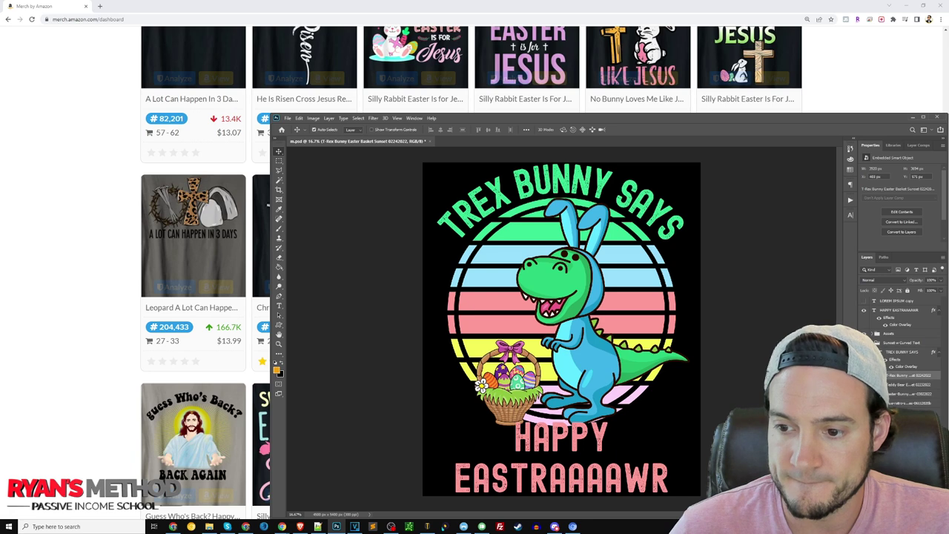
click(864, 334)
click(594, 186)
click(864, 334)
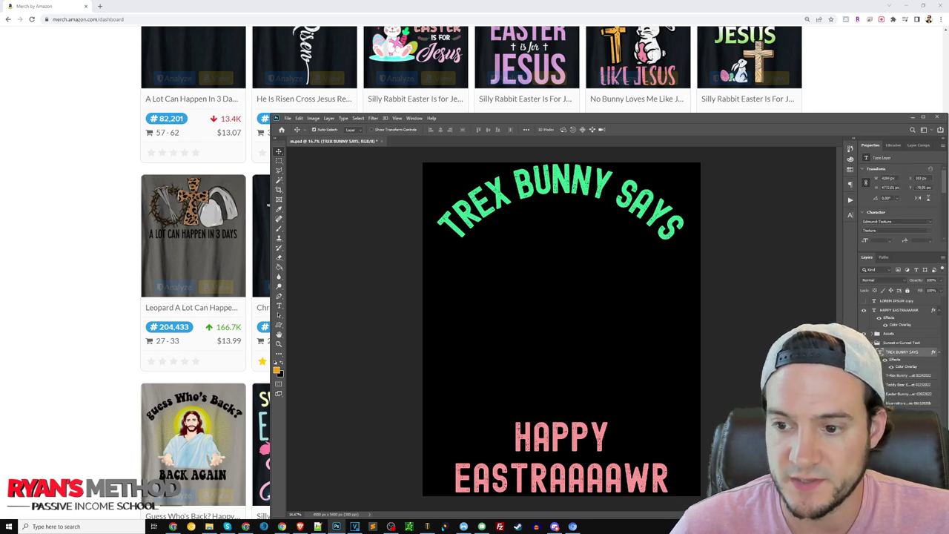
click(864, 343)
click(864, 301)
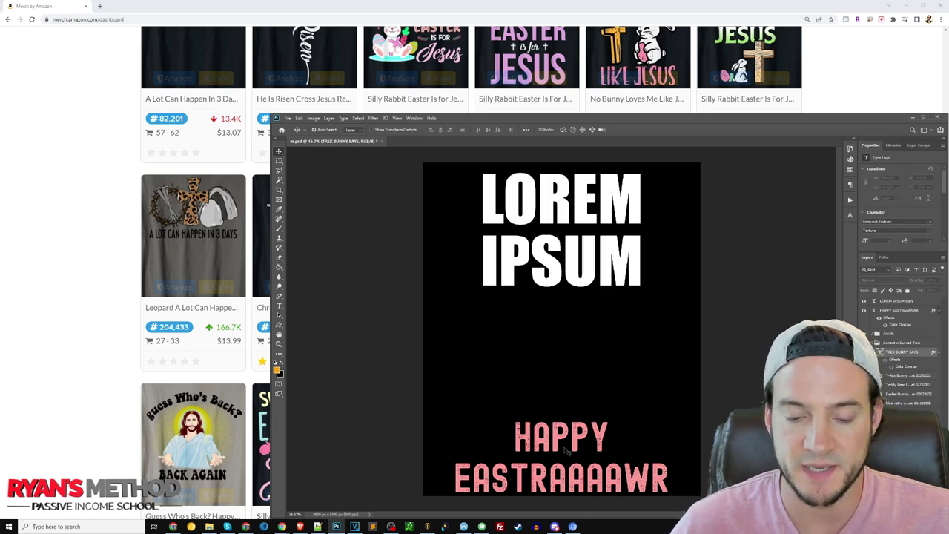
Hide the HAPPY EASTRAAAAWR text and place "Jesus Christ Easter Colors Grunge Sunset Stripes for white 03162022.png" from the Easter 2022 folder on the canvas.
click(209, 527)
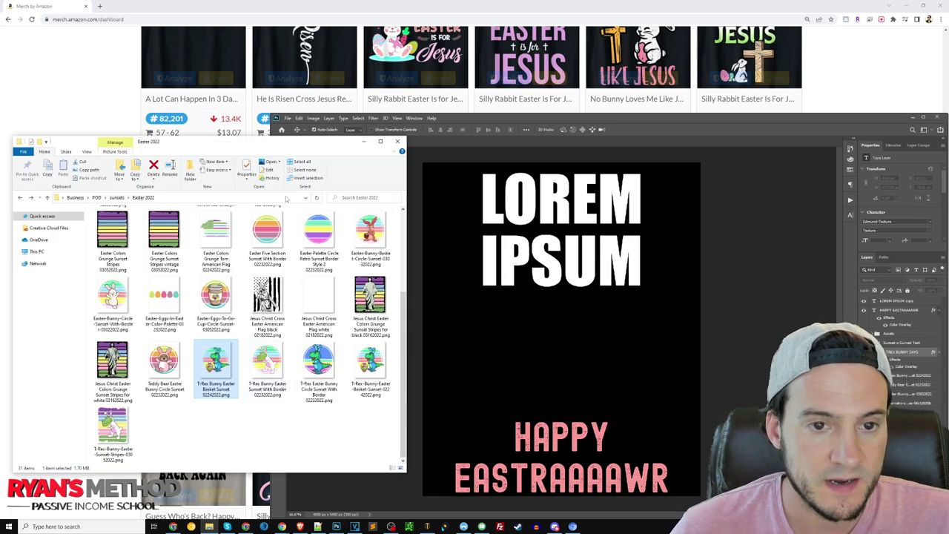
click(584, 443)
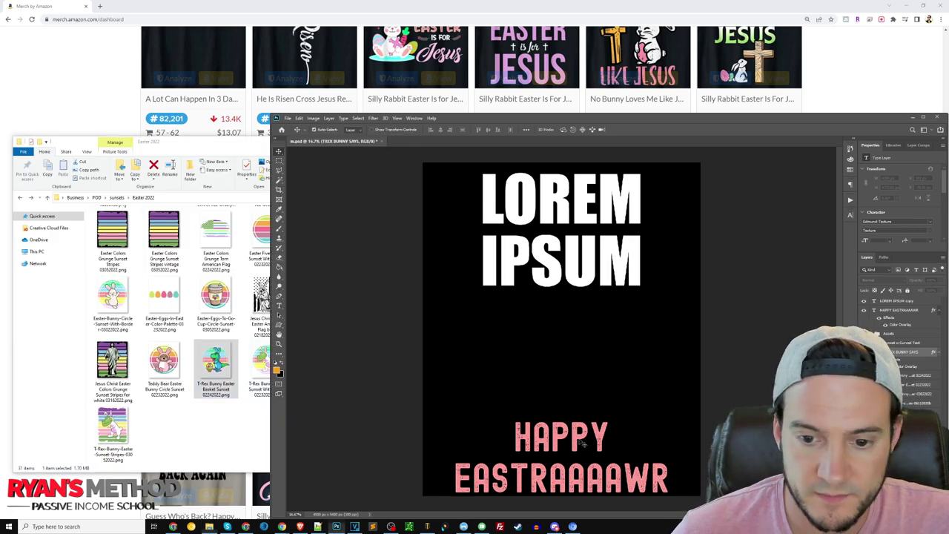
click(584, 443)
click(864, 311)
drag(114, 360, 655, 324)
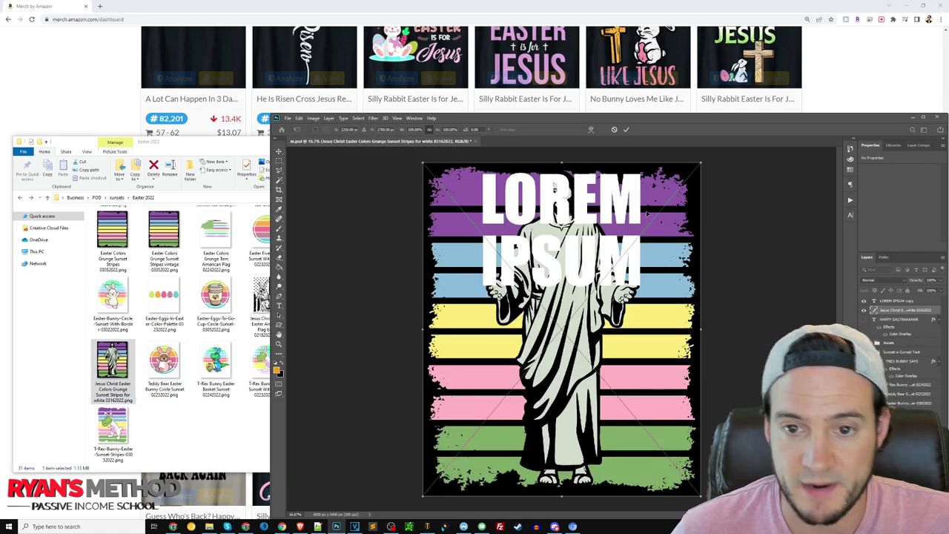
Scale down the placed Jesus graphic and center it in the lower part of the canvas.
drag(423, 164, 488, 240)
drag(583, 281, 561, 271)
key(Return)
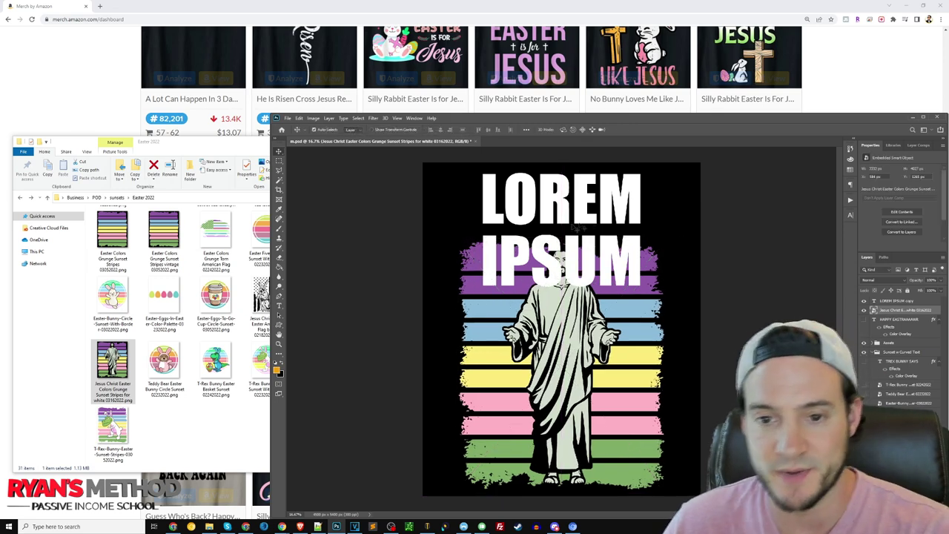
Replace the LOREM IPSUM text with "GUESS WHO'S BACK".
key(t)
click(585, 223)
key(ctrl+a)
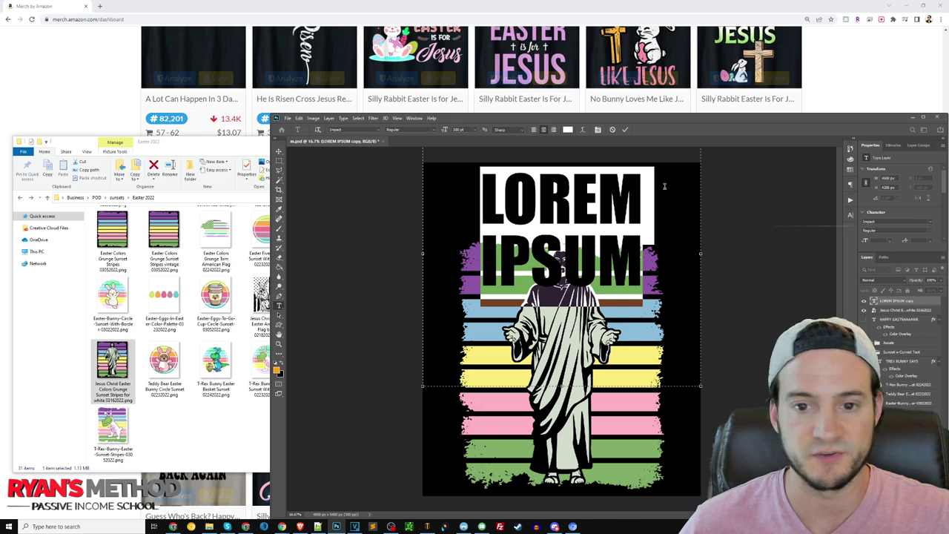
text(GUESS W)
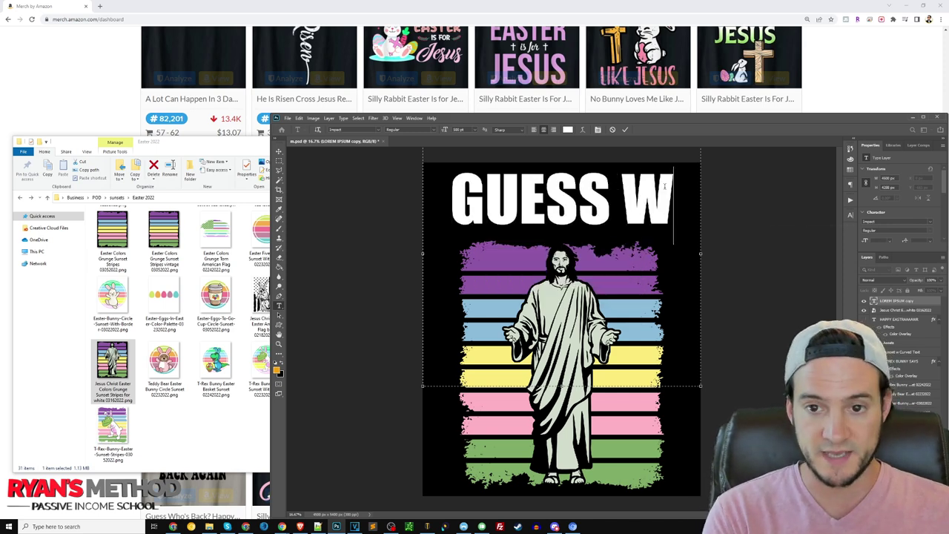
text(HO'S BACK)
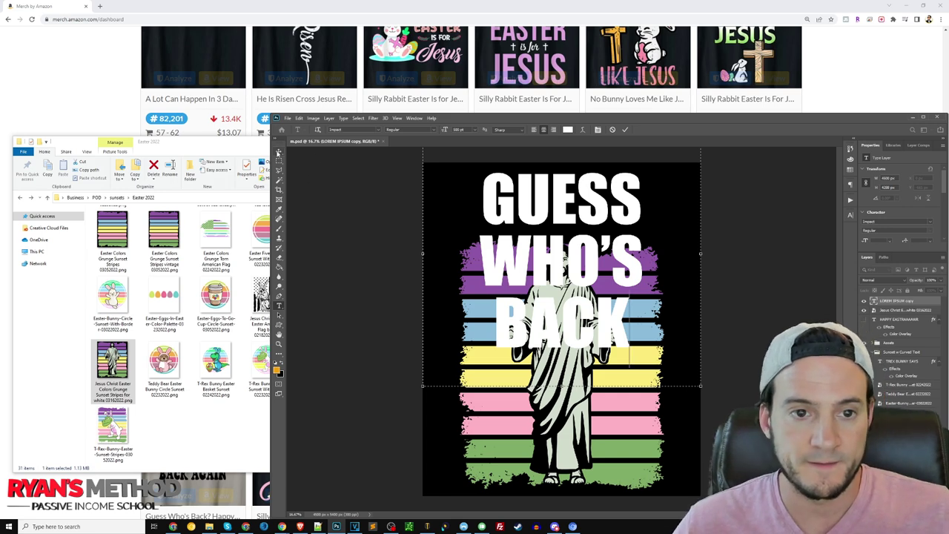
Reduce the heading to 200 pt, lower its text frame's upper edge onto the canvas, and enlarge the text to nearly fill the width.
key(ctrl+a)
text(200)
key(Return)
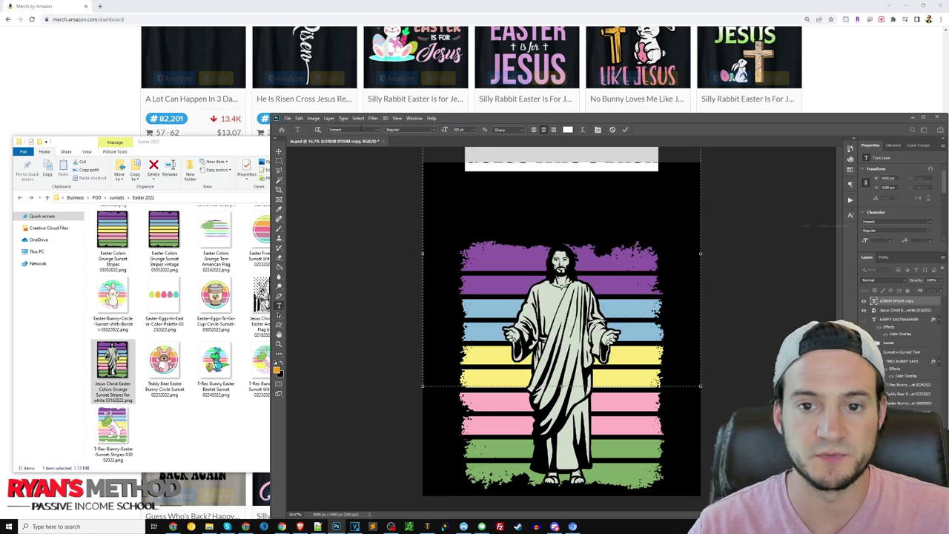
key(ctrl+minus)
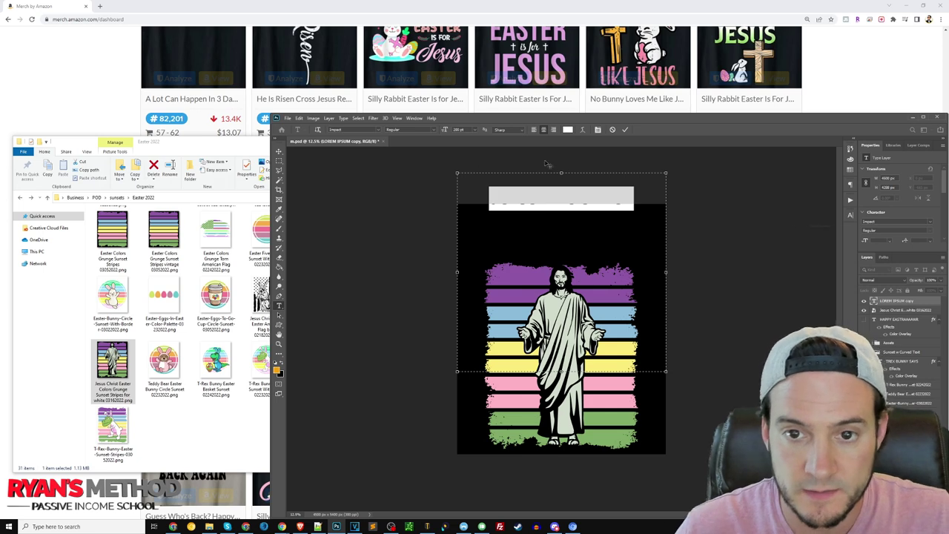
drag(560, 172, 562, 193)
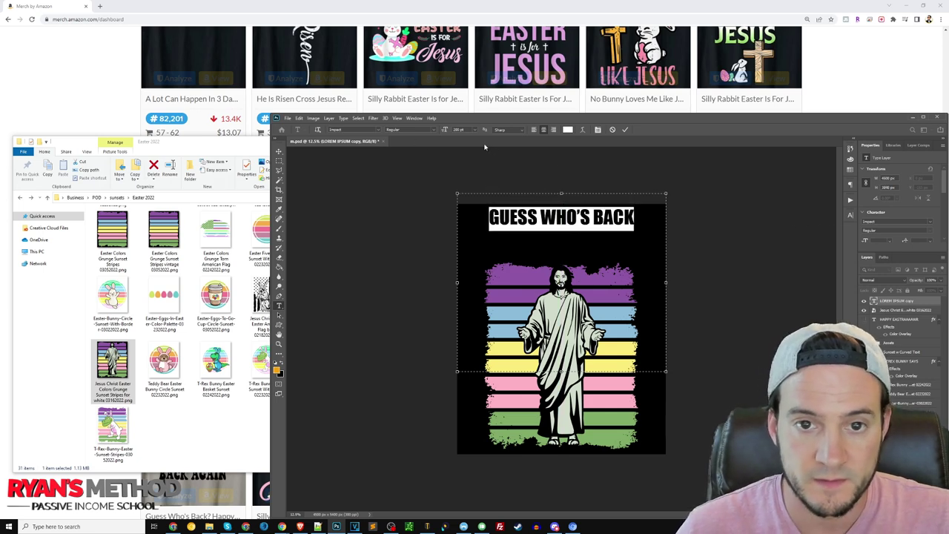
key(Return)
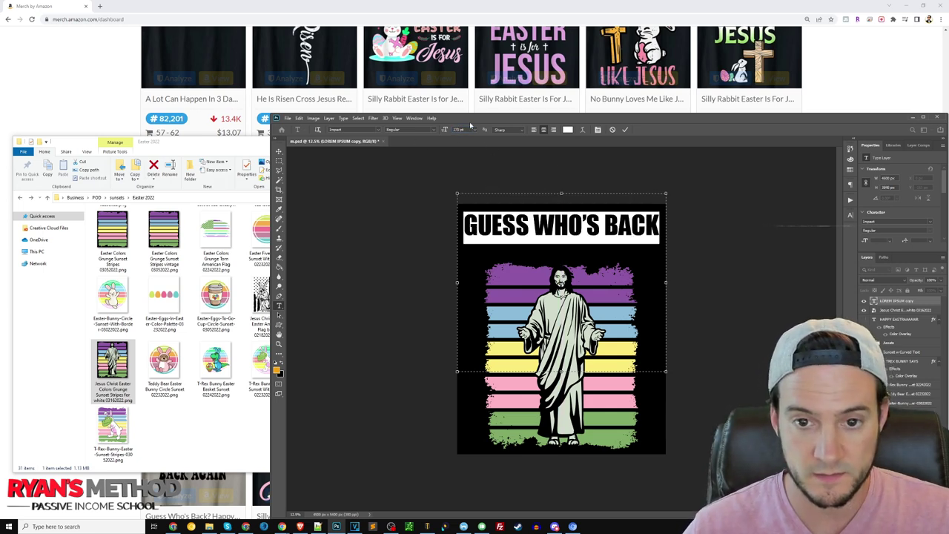
Enlarge the Jesus graphic upward until it sits just beneath the GUESS WHO'S BACK heading.
click(279, 152)
click(583, 284)
key(ctrl+t)
drag(562, 260, 565, 220)
key(Return)
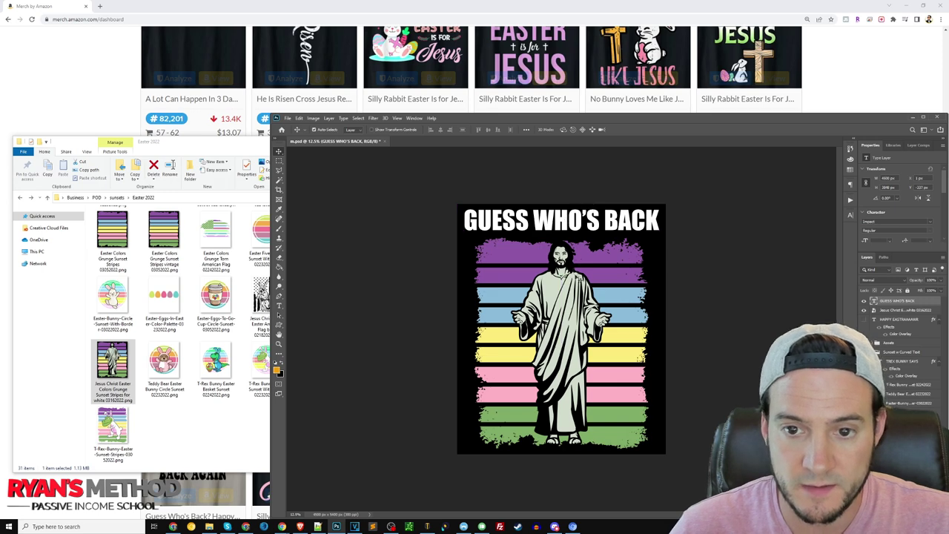
Set the heading to 280 pt, fine-tune its size to span the full canvas width on one line, and nudge it into position.
double_click(558, 224)
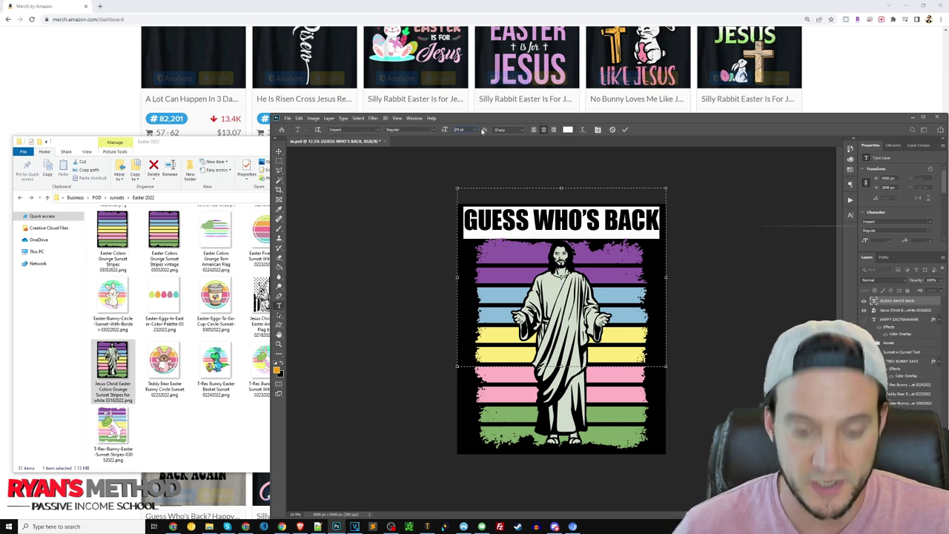
text(280)
key(Return)
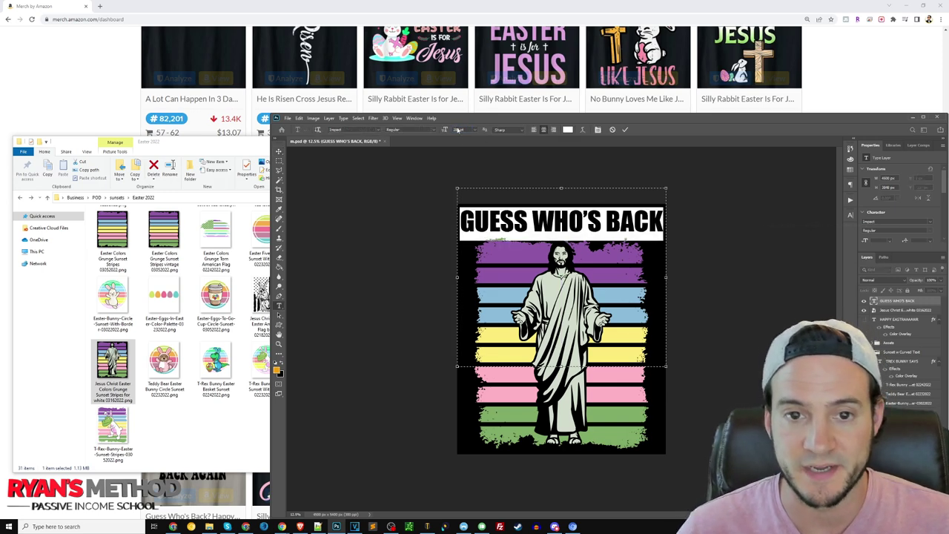
scroll(461, 130, up, 1)
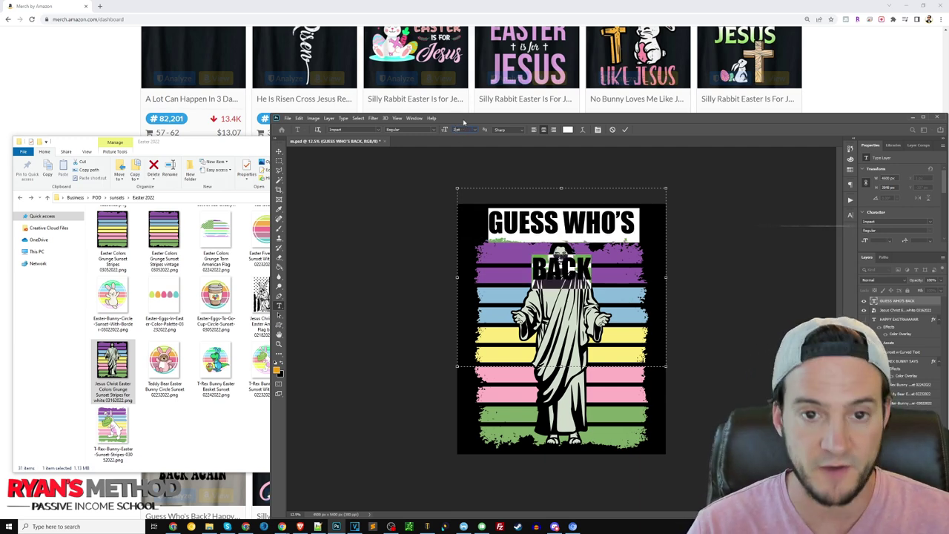
scroll(461, 130, down, 1)
click(278, 152)
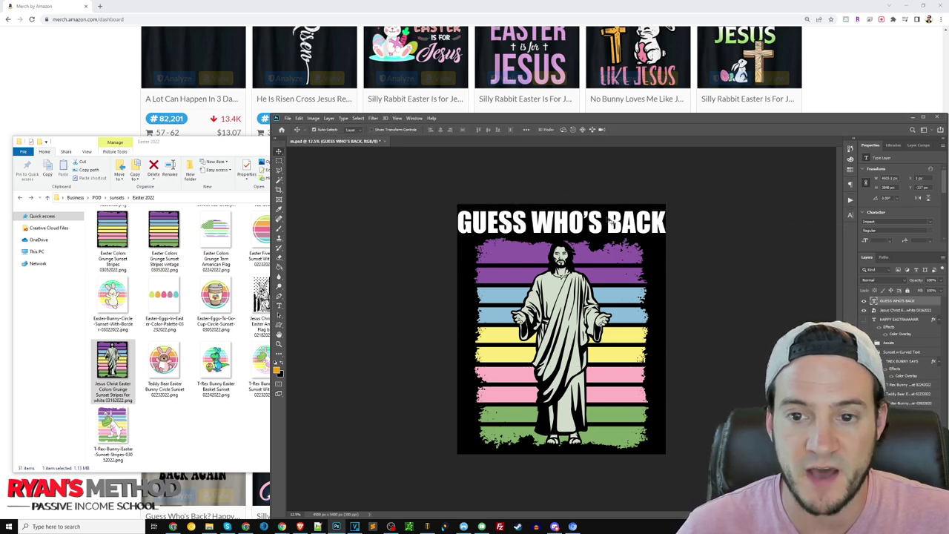
drag(630, 215, 629, 212)
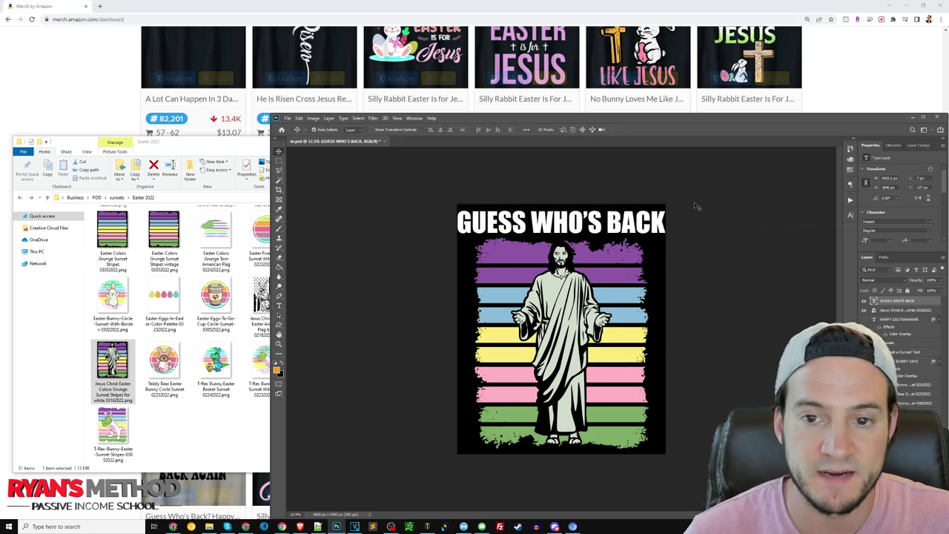
Enlarge the Jesus graphic slightly more to close the gap below the heading.
click(584, 263)
key(ctrl+t)
drag(558, 239, 558, 231)
key(Return)
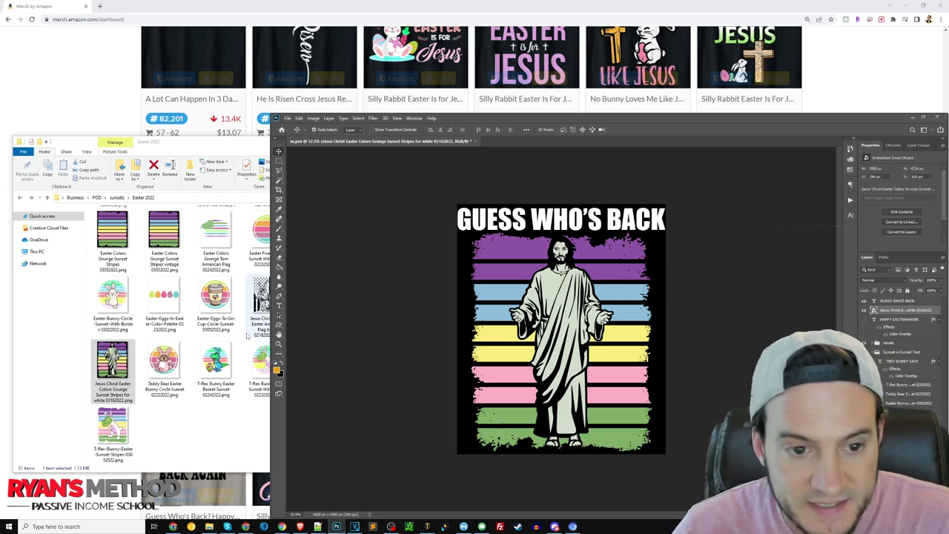
Look through the Easter 2022 folder for the Cross-and-Thorns Easter sunset image and return to the Photoshop document.
click(215, 296)
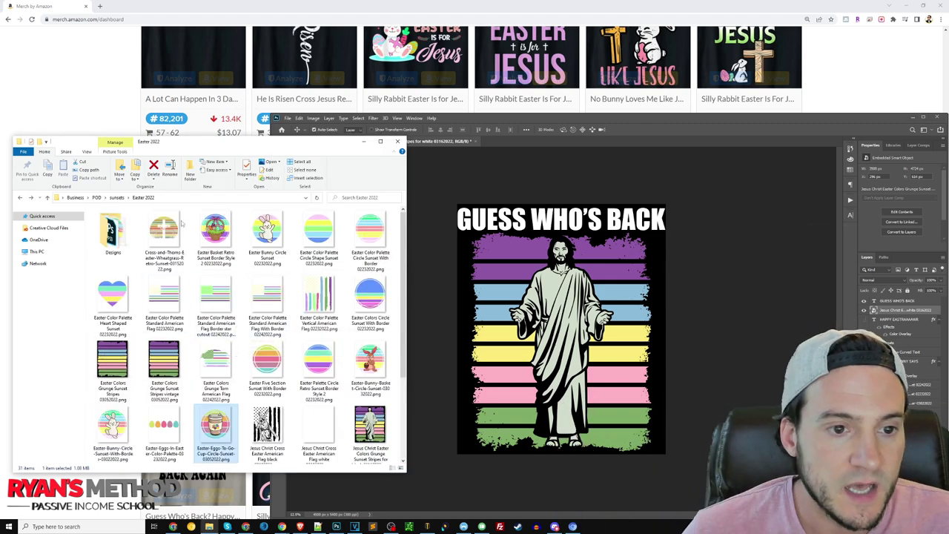
click(176, 231)
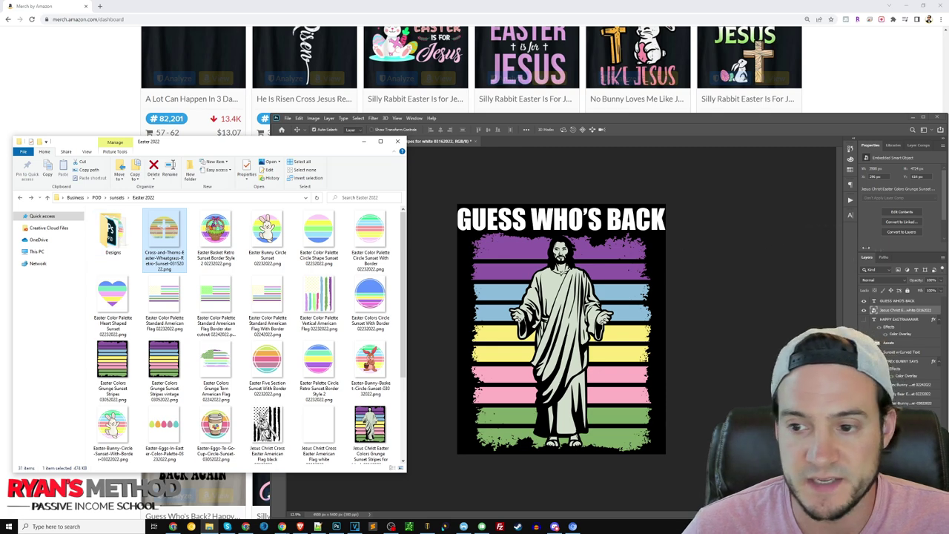
click(668, 151)
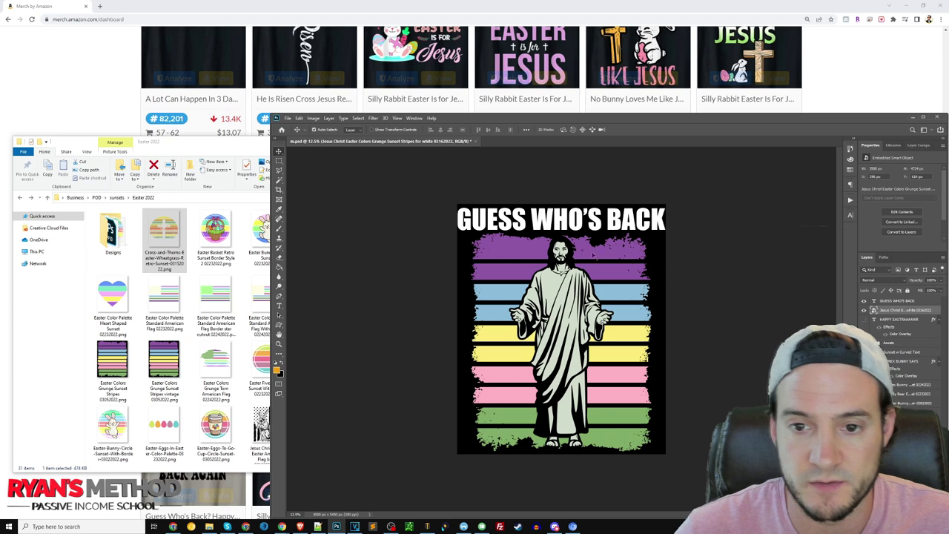
Color the word GUESS in the purple sampled from the graphic's uppermost stripe.
click(508, 228)
drag(508, 227, 358, 209)
click(277, 370)
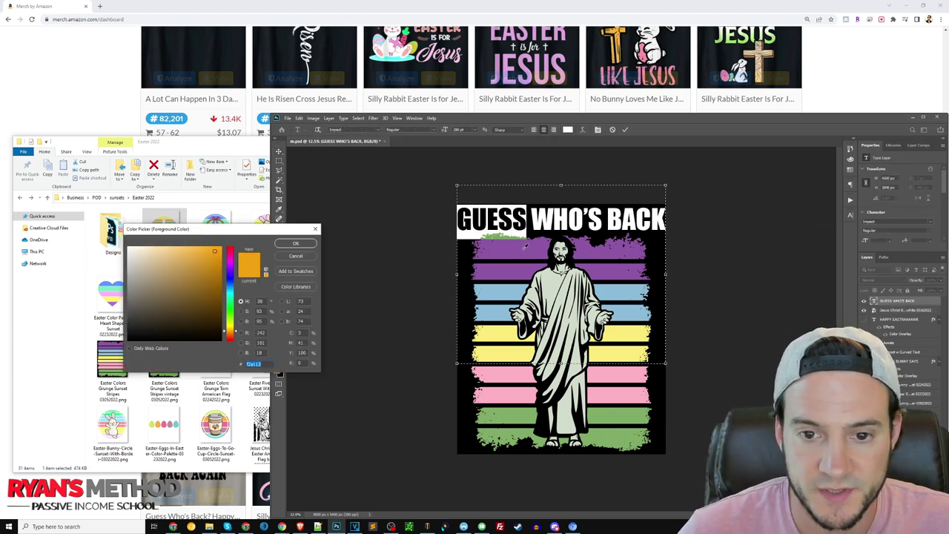
click(492, 251)
click(296, 243)
Color the word WHO'S in the stripes' pink and the word BACK in their green.
drag(531, 220, 602, 220)
click(277, 370)
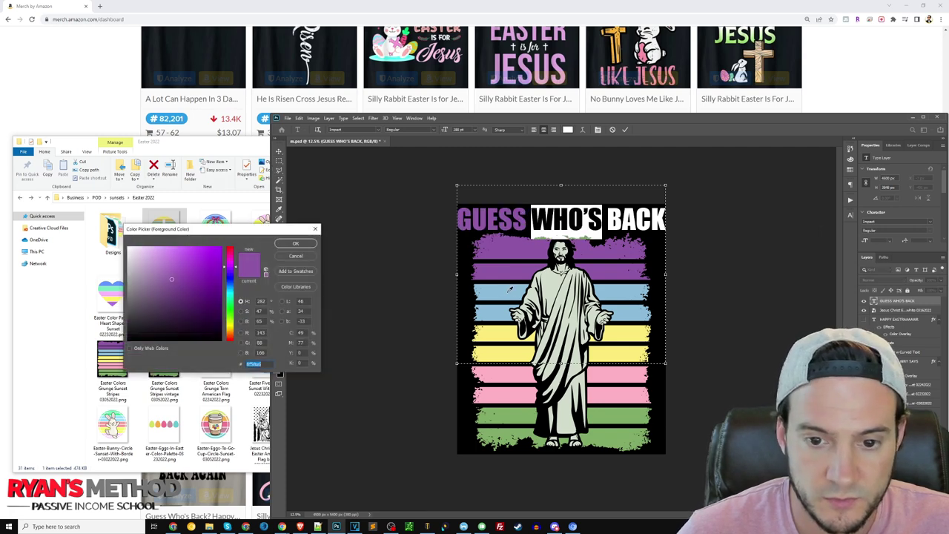
key(ctrl+v)
click(295, 243)
drag(607, 220, 687, 221)
click(277, 370)
key(ctrl+v)
click(295, 243)
click(279, 151)
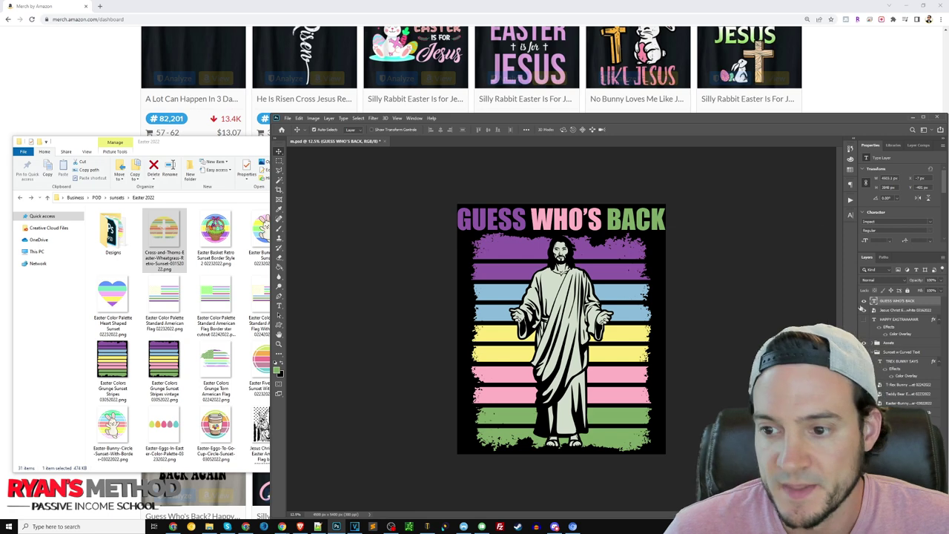
Hide the GUESS WHO'S BACK heading and the Jesus graphic, and show the curved TREX BUNNY SAYS text.
drag(864, 302, 864, 311)
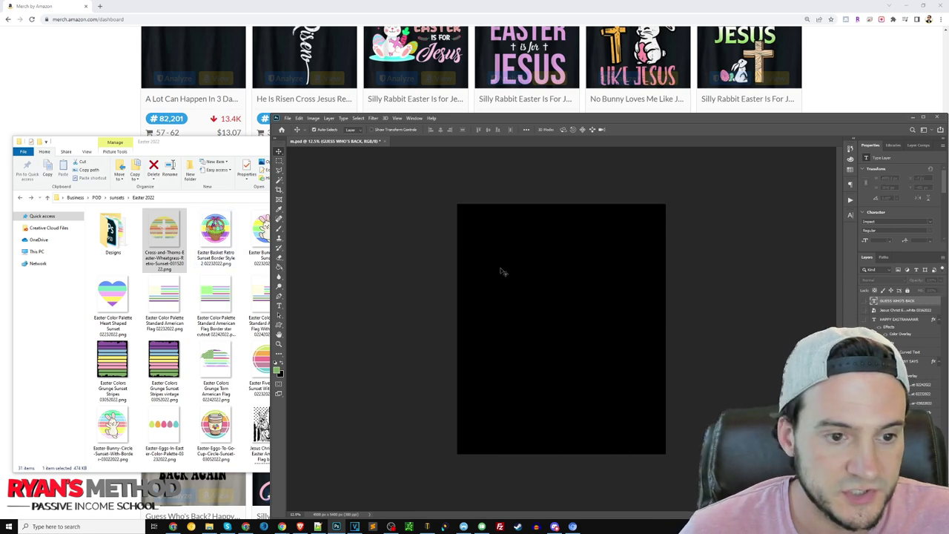
click(868, 319)
click(867, 319)
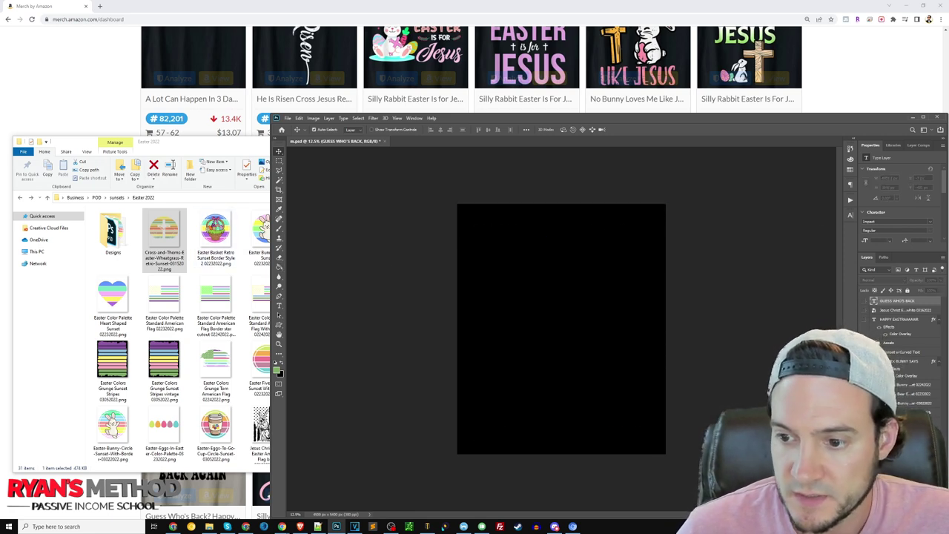
click(867, 361)
Place the "Cross-and-Thorns-Easter-Wheatgrass-Retro-Sunset" image on the canvas beneath the curved text.
click(208, 316)
drag(164, 236, 584, 274)
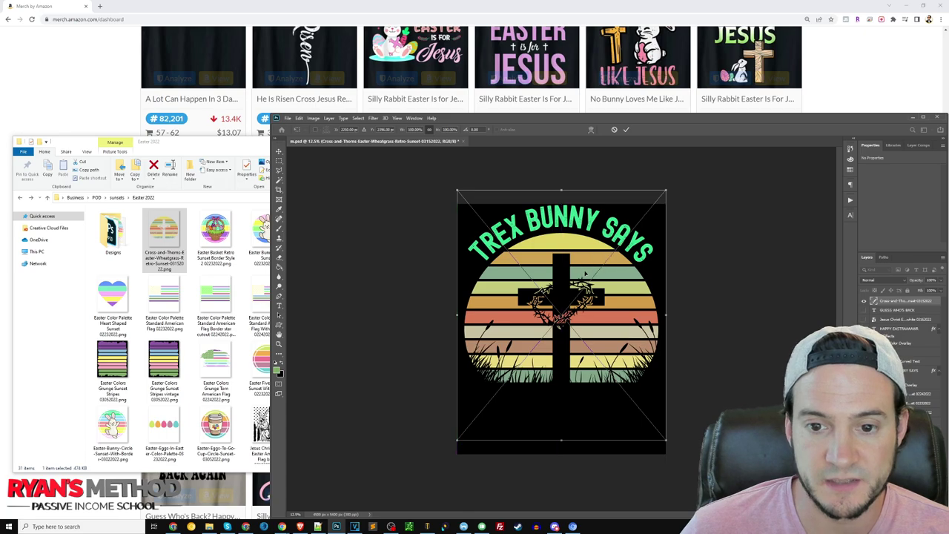
key(Return)
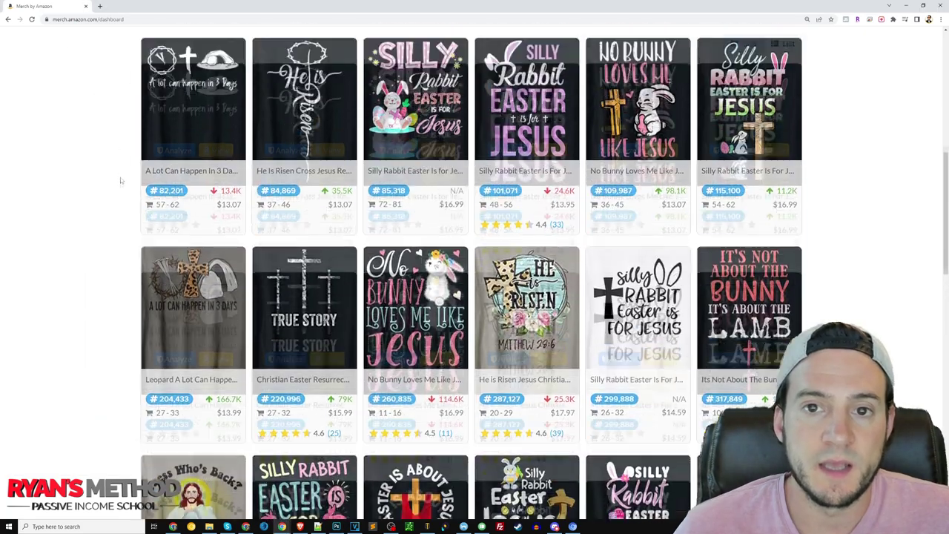
Check the Easter Jesus T-shirt results for a slogan and change the curved text to "IT'S NOT ABOUT THE BUNNY".
scroll(121, 181, up, 1)
scroll(462, 282, down, 3)
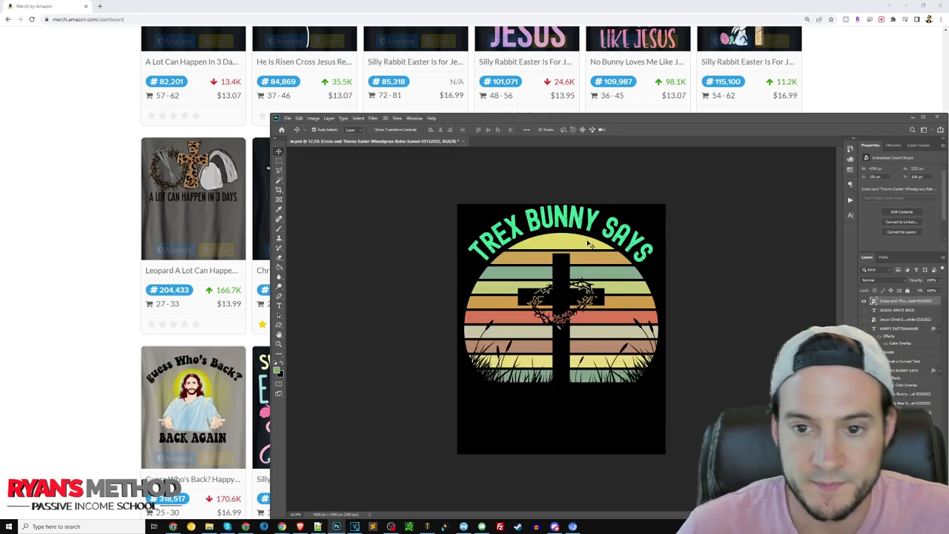
double_click(590, 245)
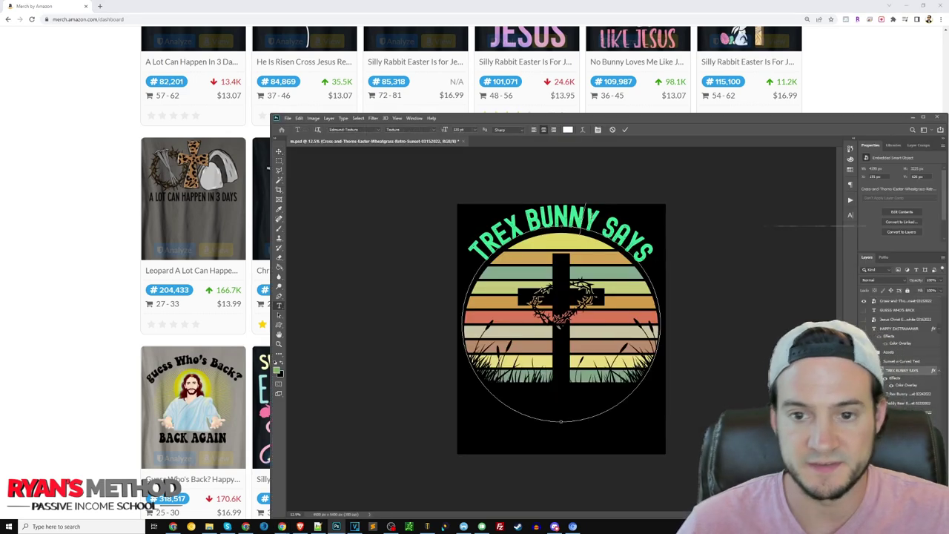
text(IT)
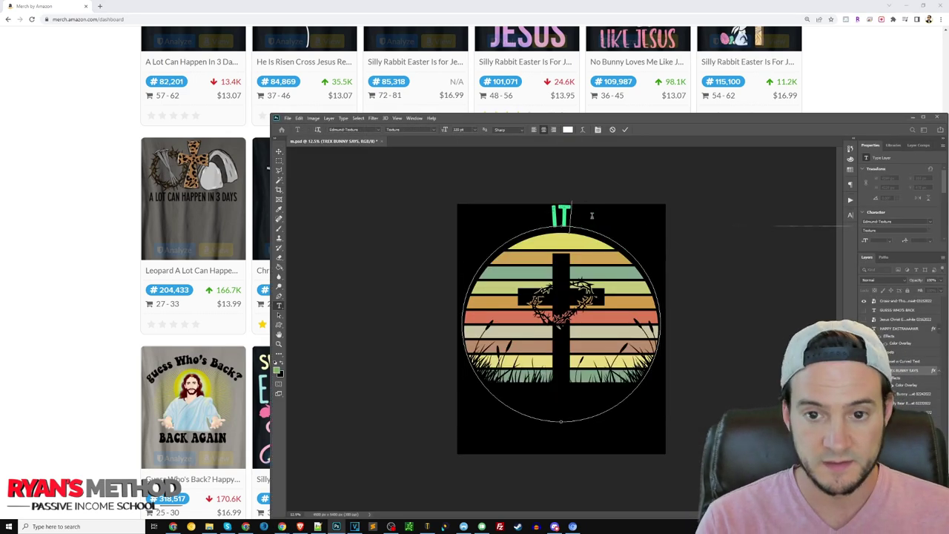
text('S NOT ABOUT TH)
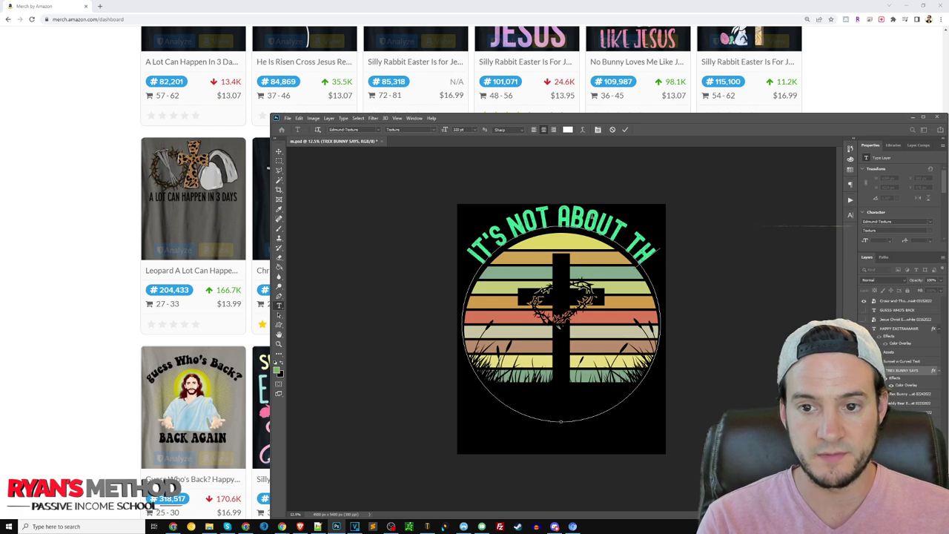
text(E BUNNY)
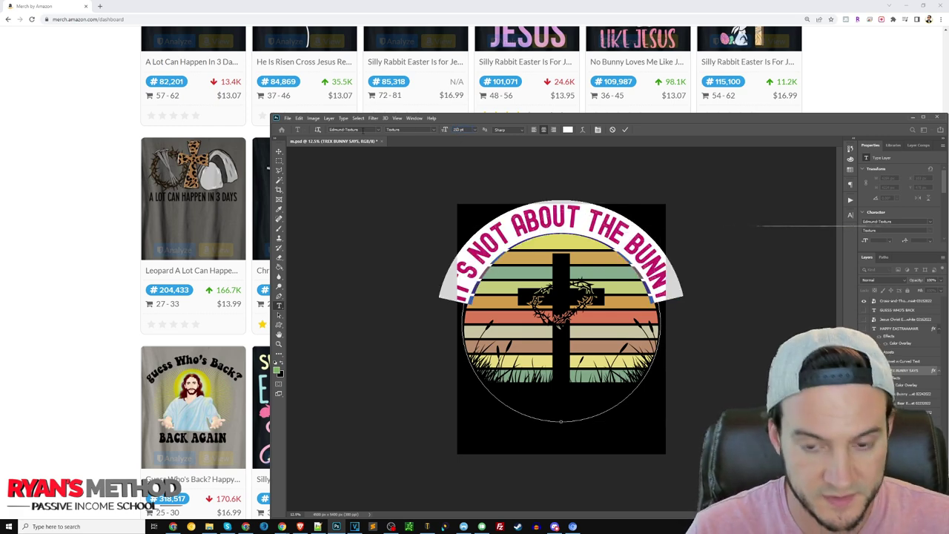
Set the curved heading's font size to 250 pt so it fits around the sunset.
text(250)
key(Return)
click(280, 151)
key(v)
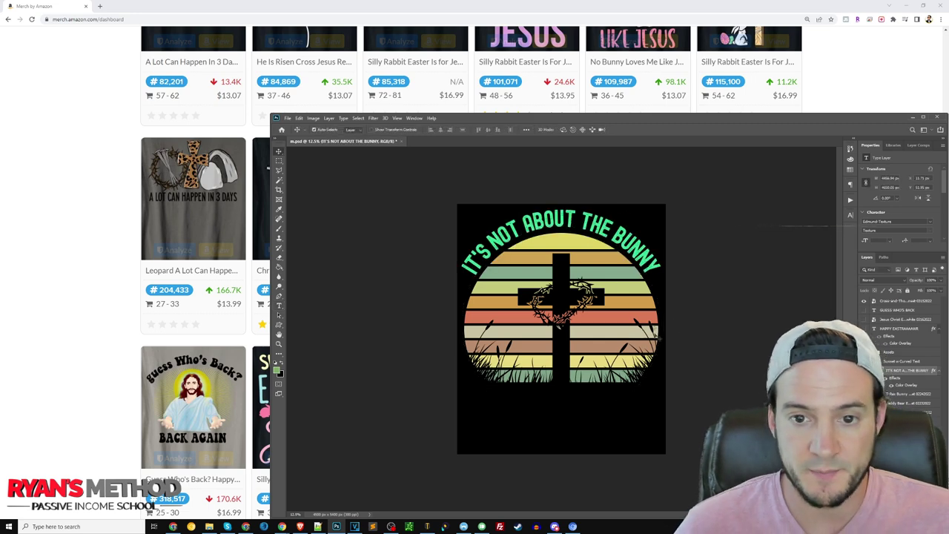
click(864, 310)
click(864, 310)
click(864, 319)
click(864, 319)
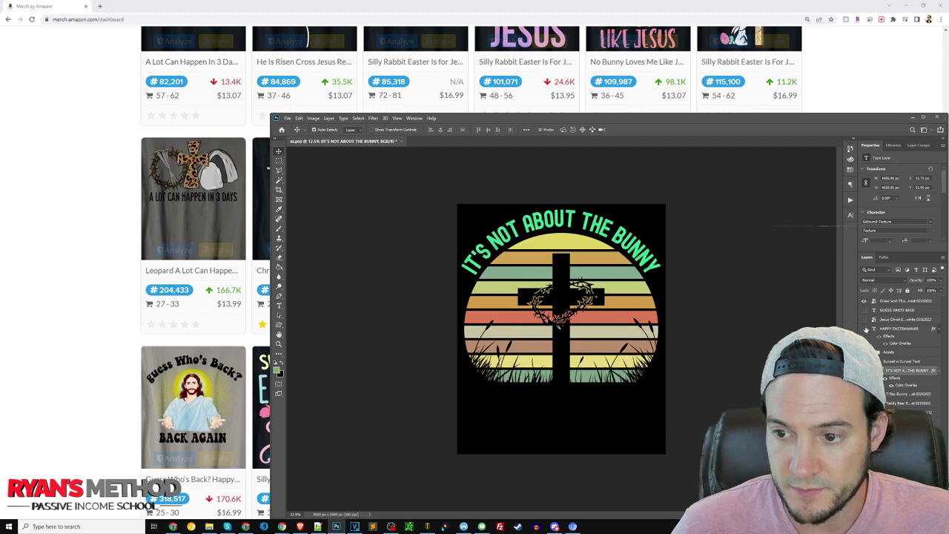
Show the HAPPY EASTRAAAAWR text layer, change it to "IT'S ABOUT THE" and raise it to sit just beneath the sunset.
click(864, 328)
double_click(874, 328)
text(IT'S ABOUT THE)
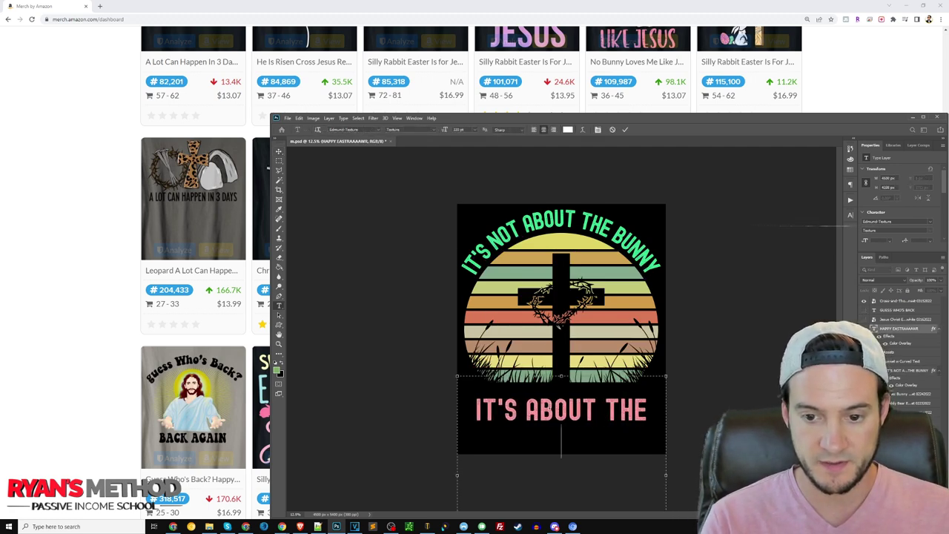
key(Return)
text(LAMB)
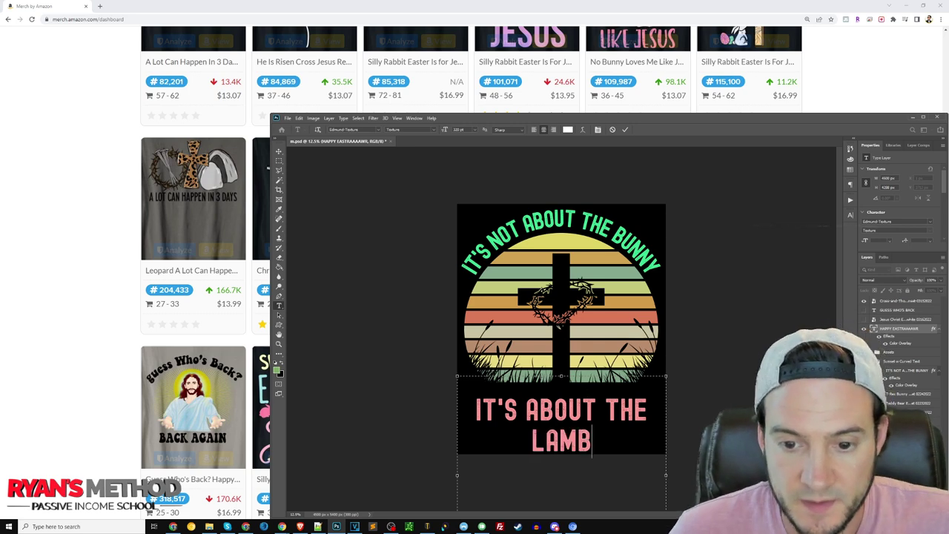
drag(562, 377, 562, 365)
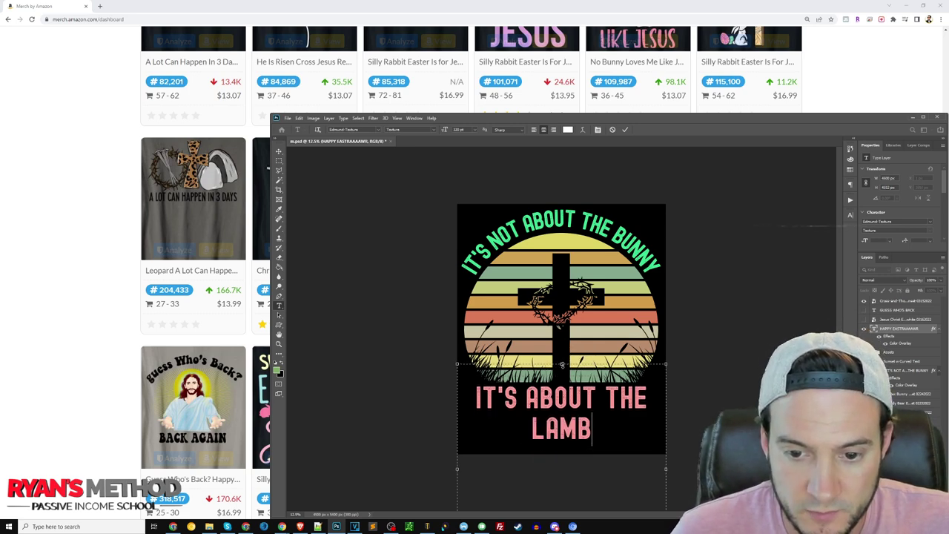
key(shift+Home)
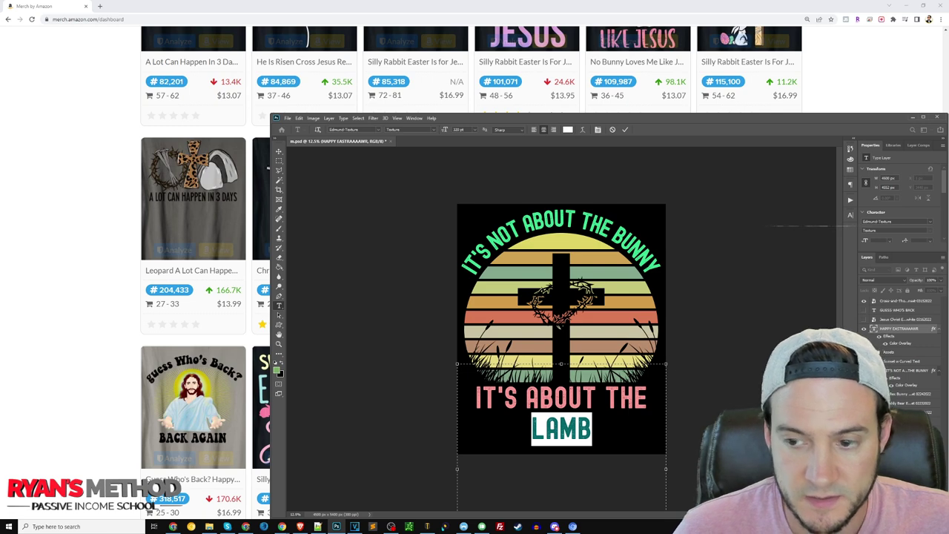
key(BackSpace)
click(279, 152)
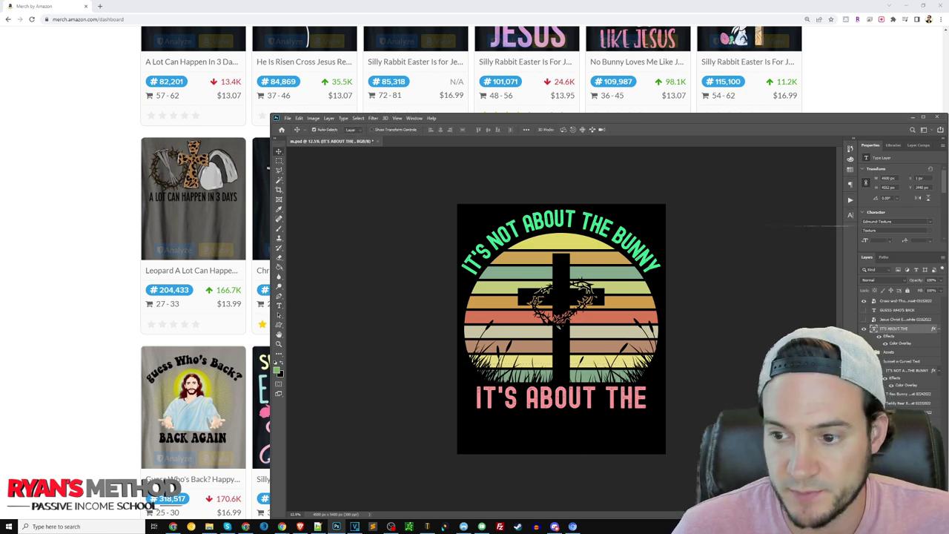
Duplicate the IT'S ABOUT THE layer, move the copy directly below the original and change its text to "LAMB".
right_click(893, 333)
click(872, 219)
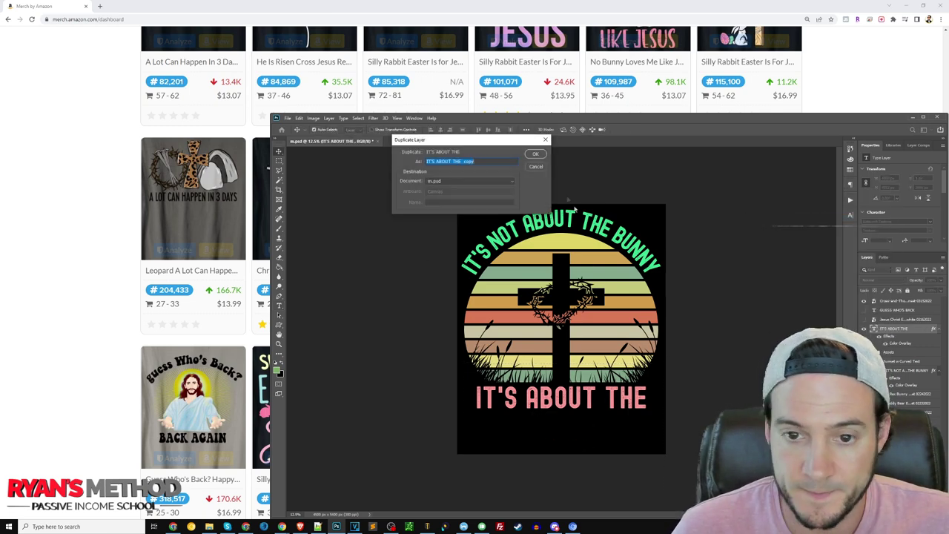
click(535, 154)
drag(567, 398, 570, 431)
double_click(567, 424)
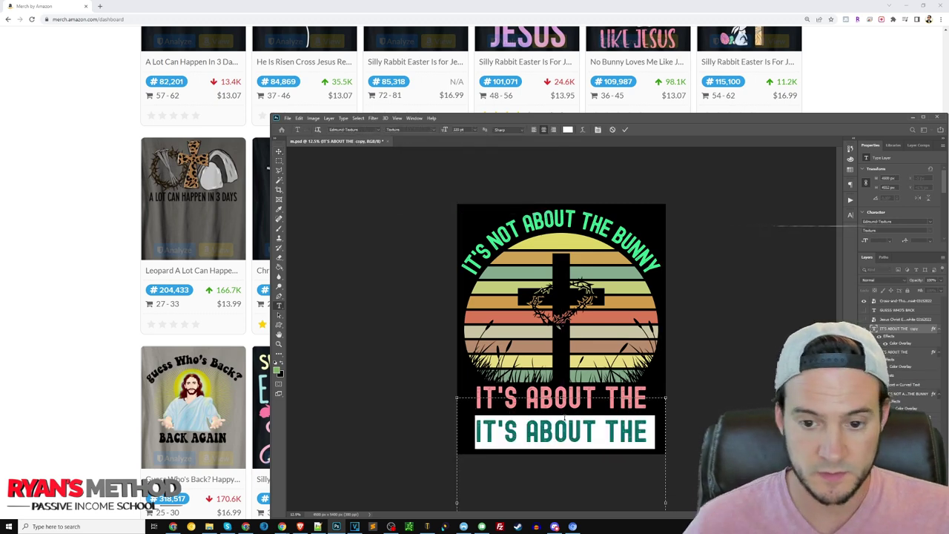
text(LAMB)
key(ctrl+a)
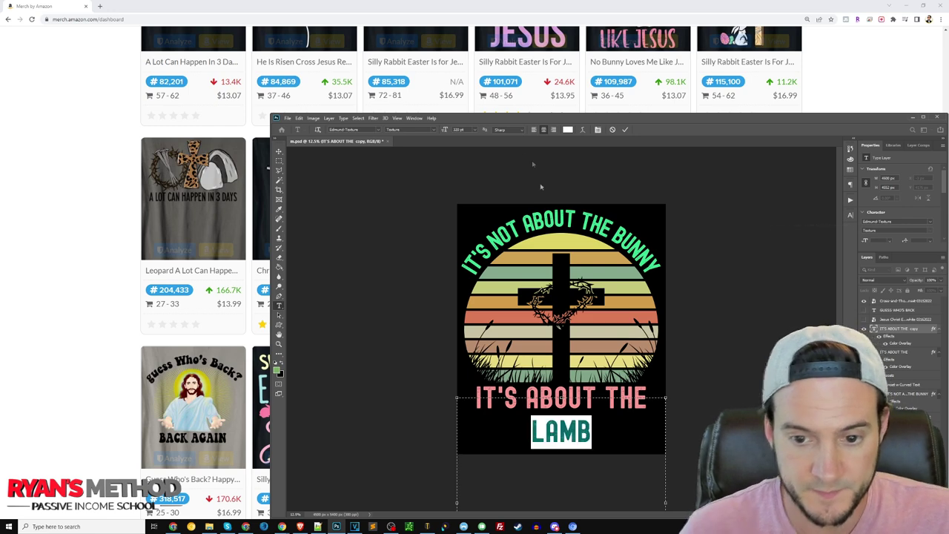
click(278, 151)
Enlarge the LAMB text and center it beneath the IT'S ABOUT THE line.
key(ctrl+t)
drag(562, 398, 563, 319)
drag(564, 367, 563, 433)
mouse_move(561, 388)
mouse_down()
mouse_move(561, 339)
mouse_move(566, 402)
mouse_up()
key(Return)
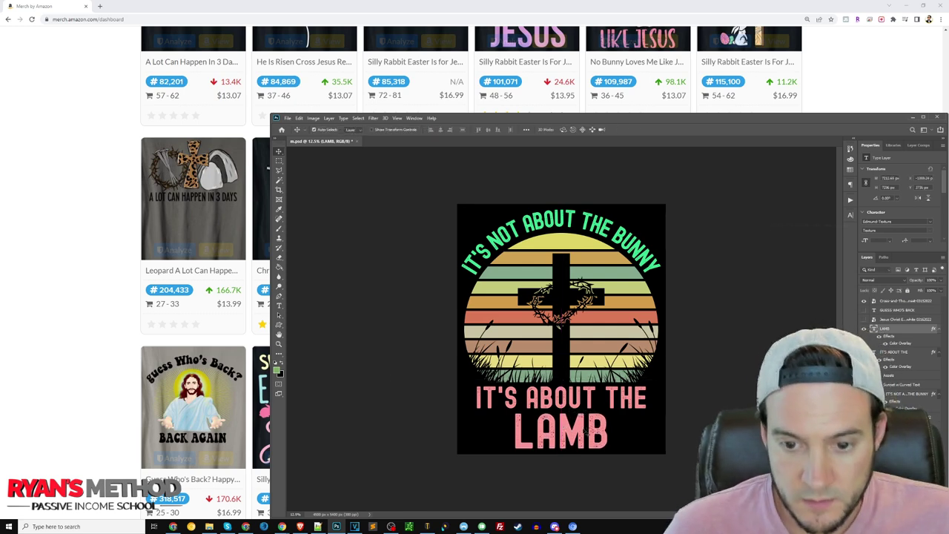
Recolor the IT'S ABOUT THE text in the muted green of the sunset stripes and clear its layer style.
click(591, 401)
key(shift+Up)
key(shift+Up)
key(shift+Up)
double_click(597, 395)
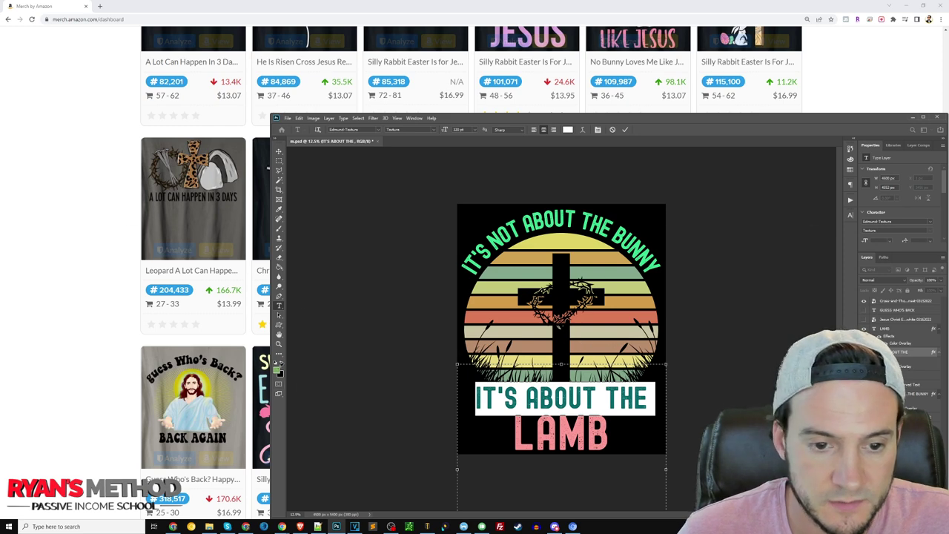
click(276, 369)
click(296, 244)
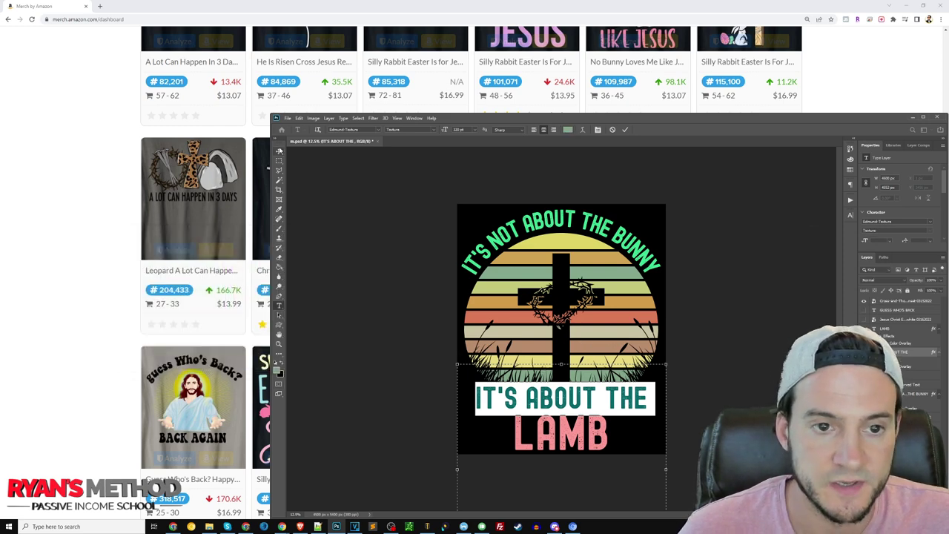
key(ctrl+Return)
right_click(901, 352)
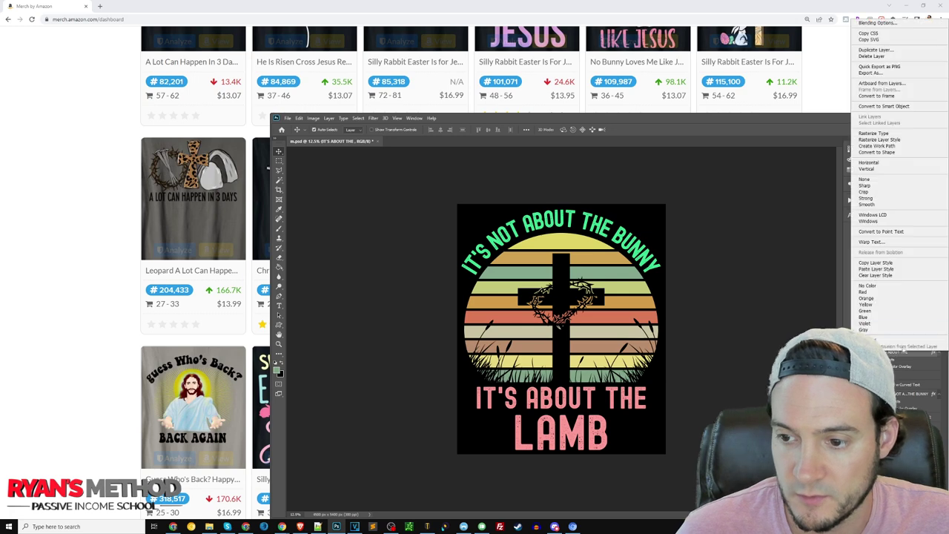
click(890, 276)
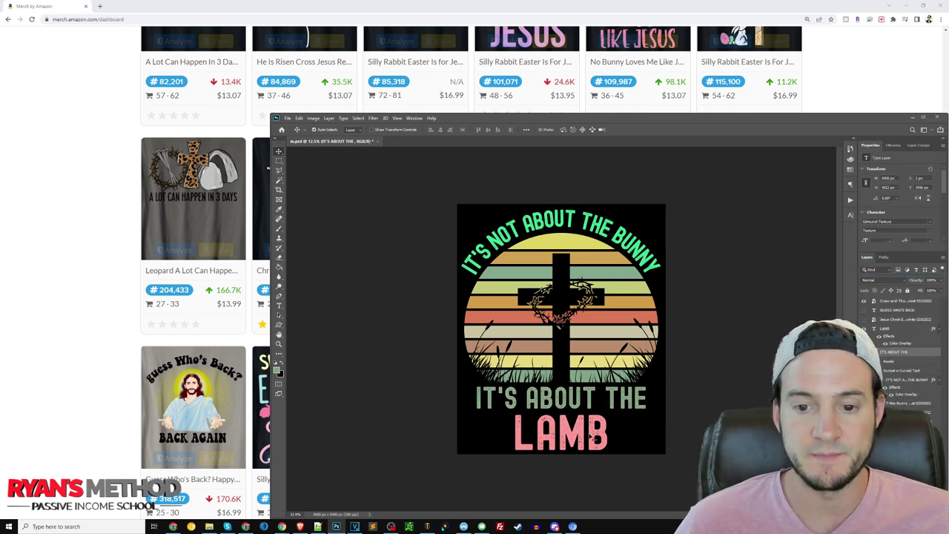
Set the LAMB text's fill color to the yellow sampled from the sunset stripes.
double_click(591, 439)
click(276, 370)
click(519, 362)
click(296, 243)
click(280, 152)
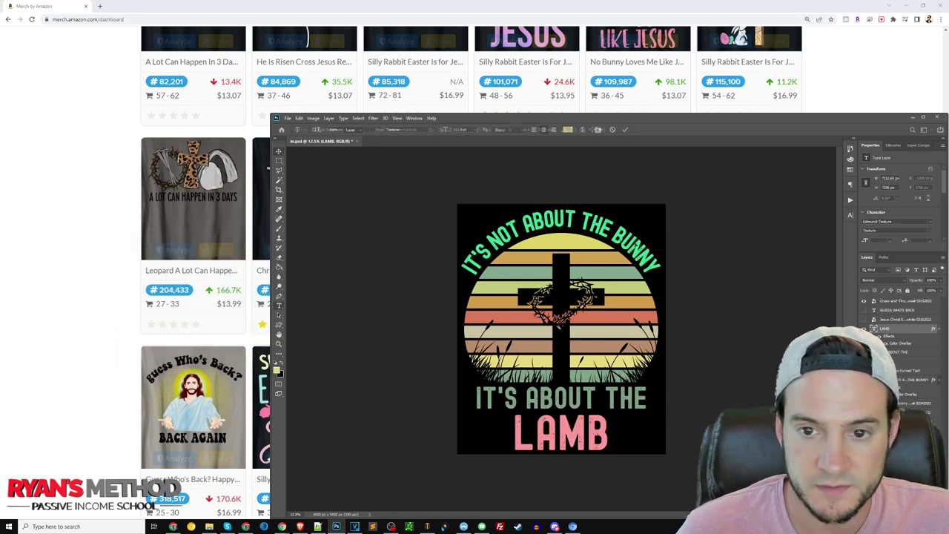
Recolor the curved IT'S NOT ABOUT THE BUNNY heading in the sunset's yellow and clear its layer style.
double_click(600, 226)
key(ctrl+a)
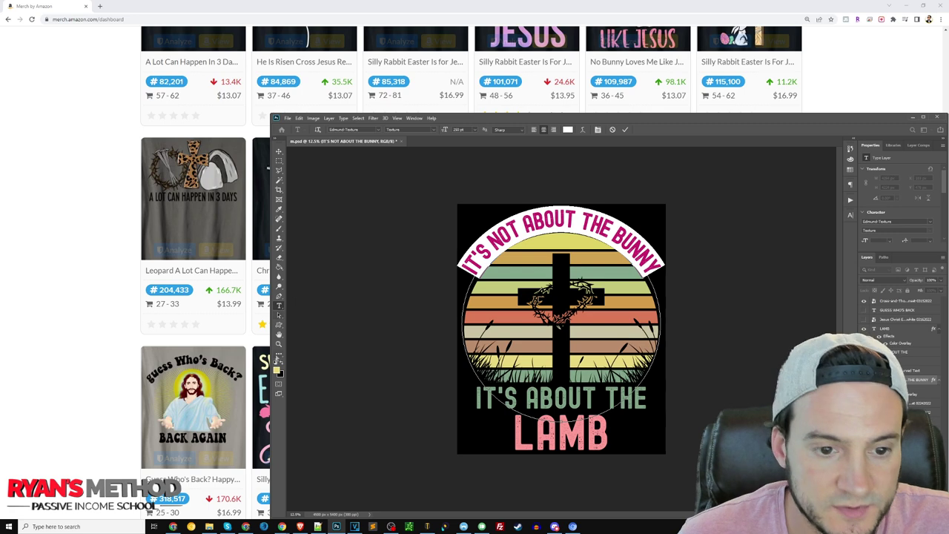
click(277, 370)
click(296, 244)
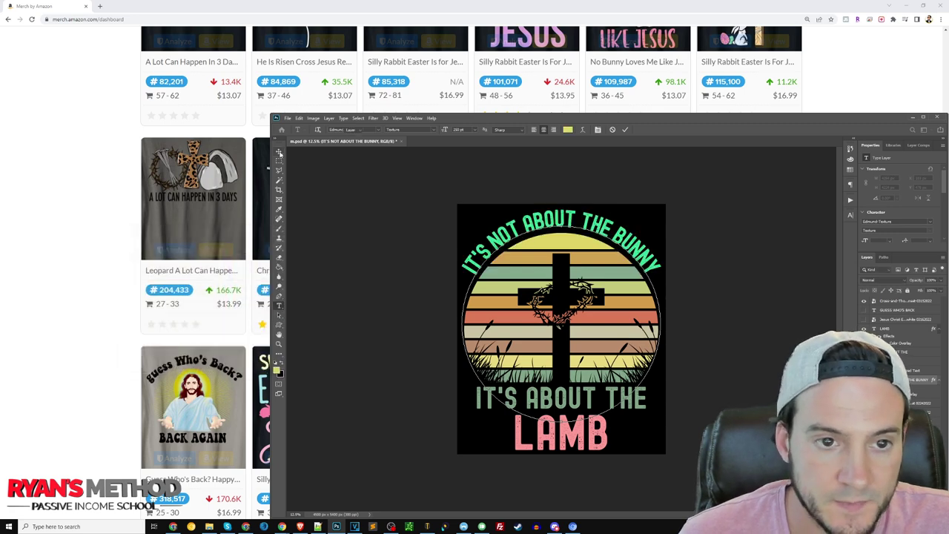
click(279, 152)
right_click(899, 380)
click(899, 300)
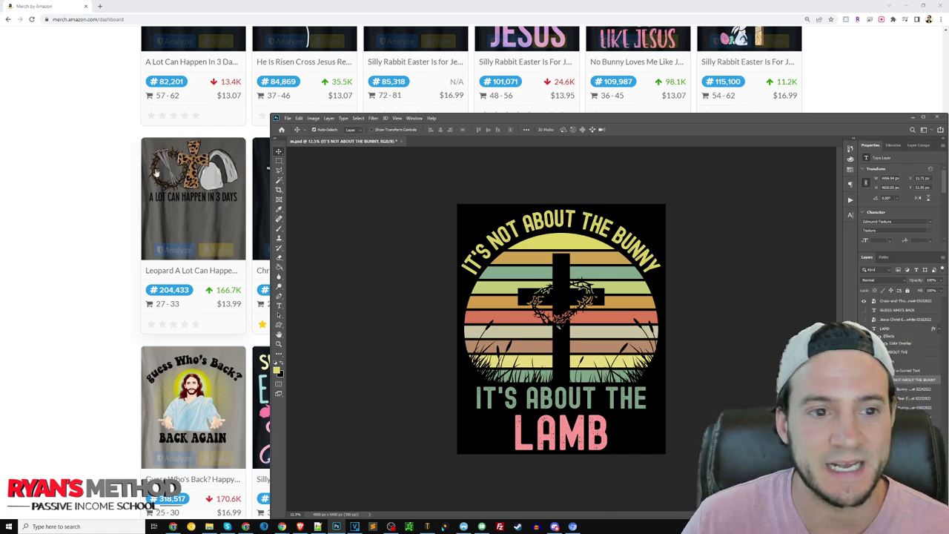
Switch to PrettyMerch in the browser and review the Trend Finder filters and "easter jesus" T-shirt results.
click(51, 202)
scroll(52, 203, up, 8)
scroll(111, 237, down, 7)
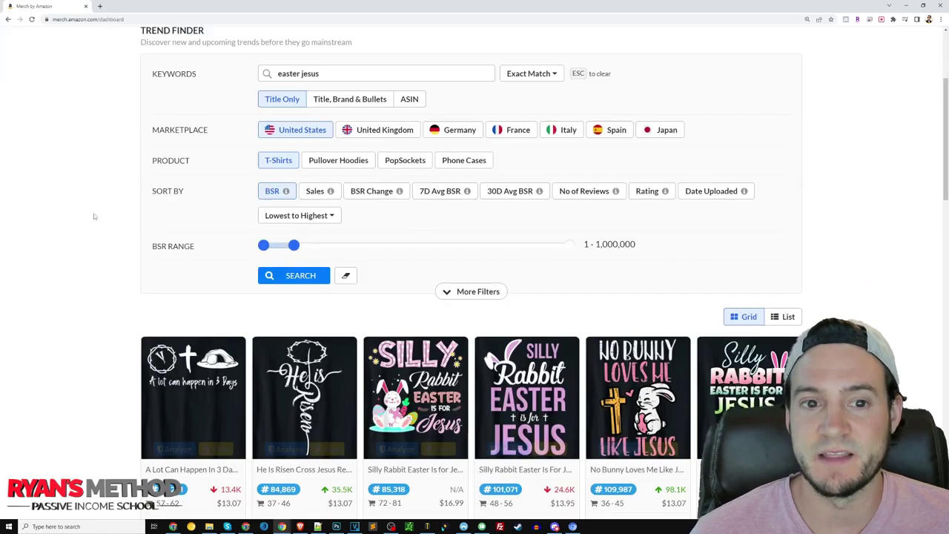
scroll(134, 223, up, 3)
scroll(122, 222, up, 3)
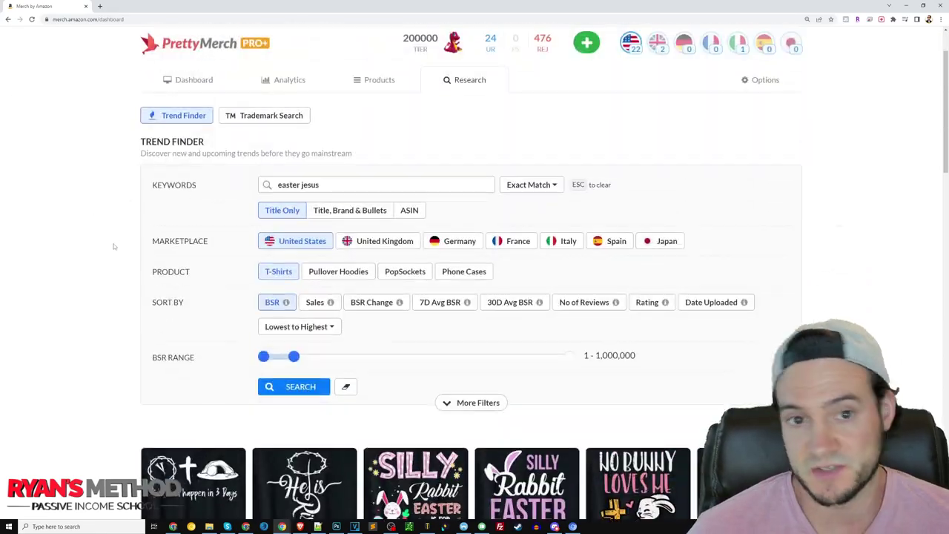
scroll(109, 224, down, 3)
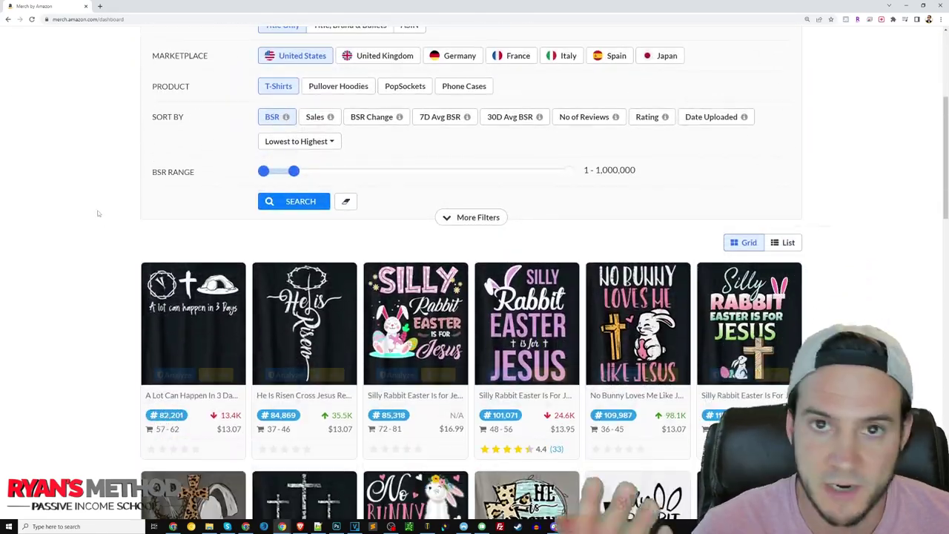
scroll(86, 267, down, 2)
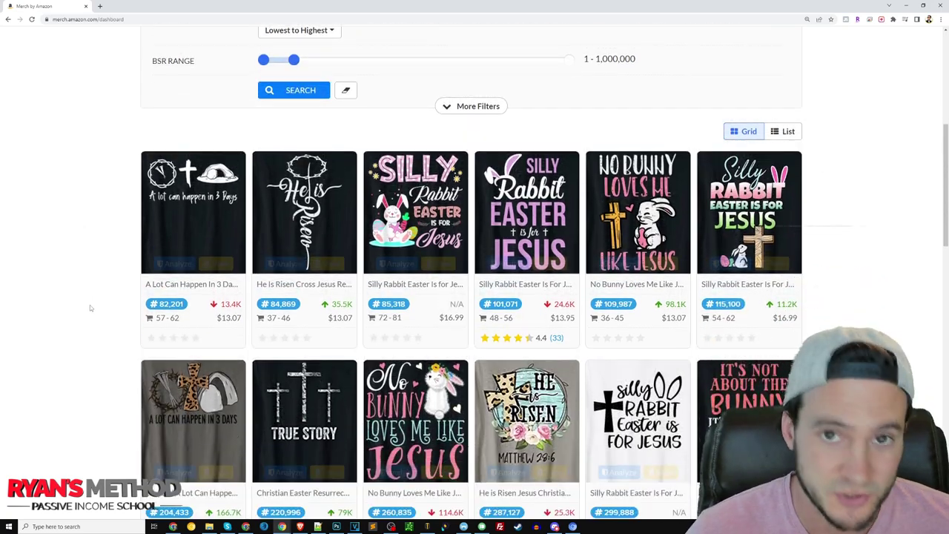
scroll(112, 377, up, 3)
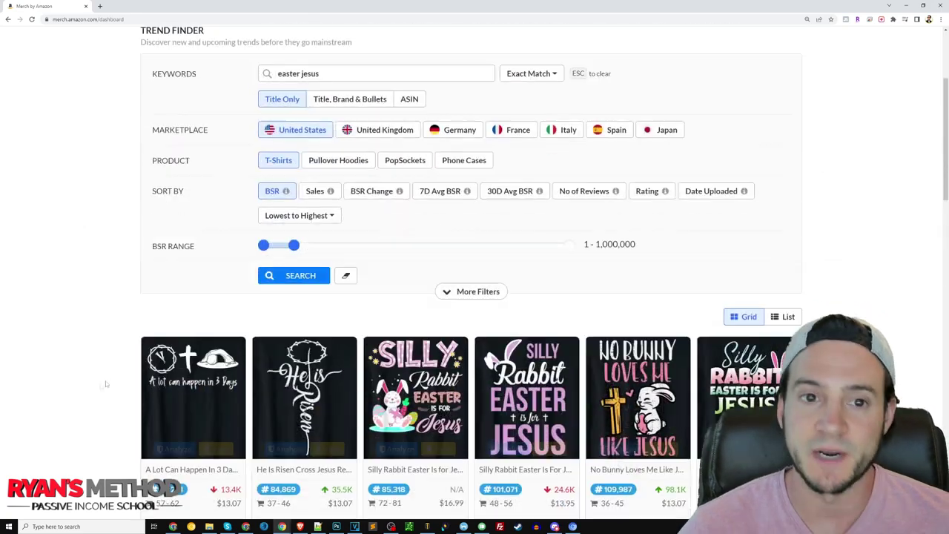
scroll(111, 378, up, 3)
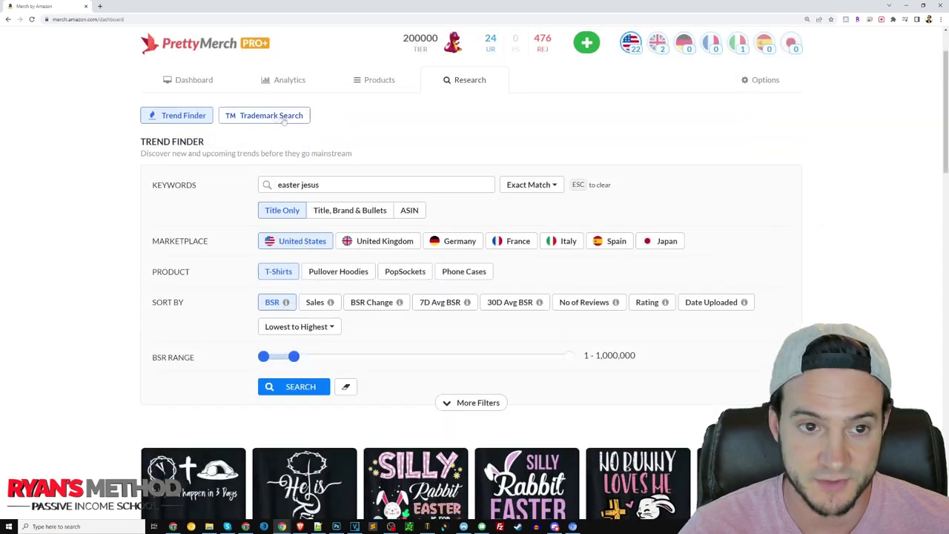
Check the trademark search for "silly rabbit", go back to the Trend Finder and switch to Photoshop.
click(289, 120)
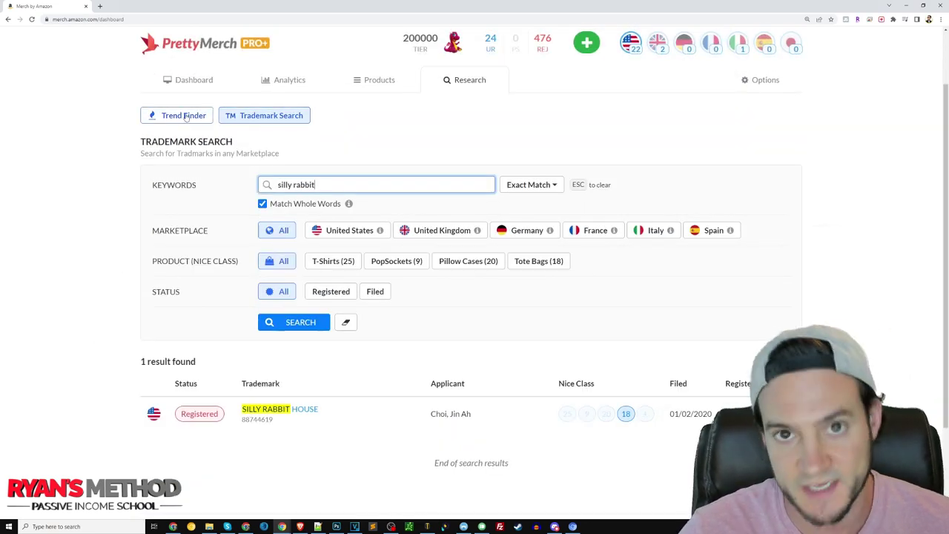
click(185, 116)
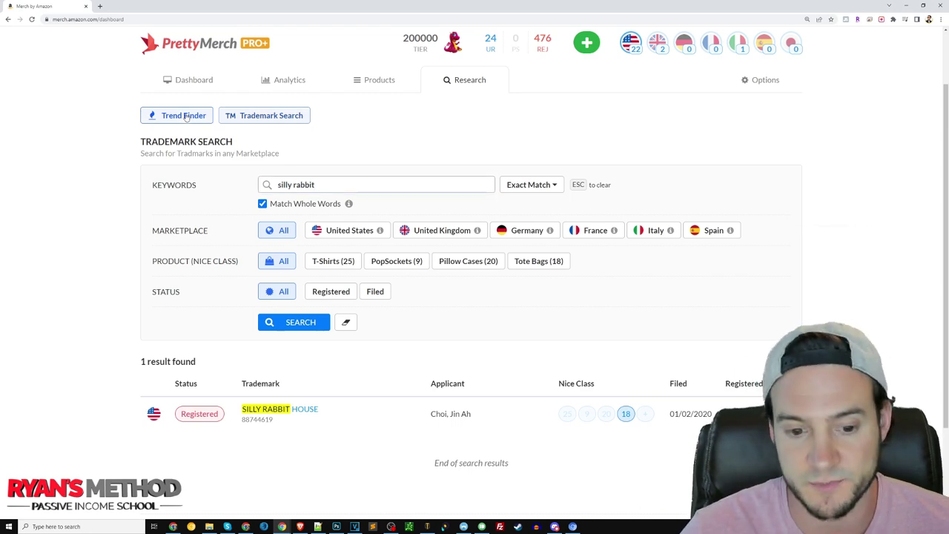
key(alt+Tab)
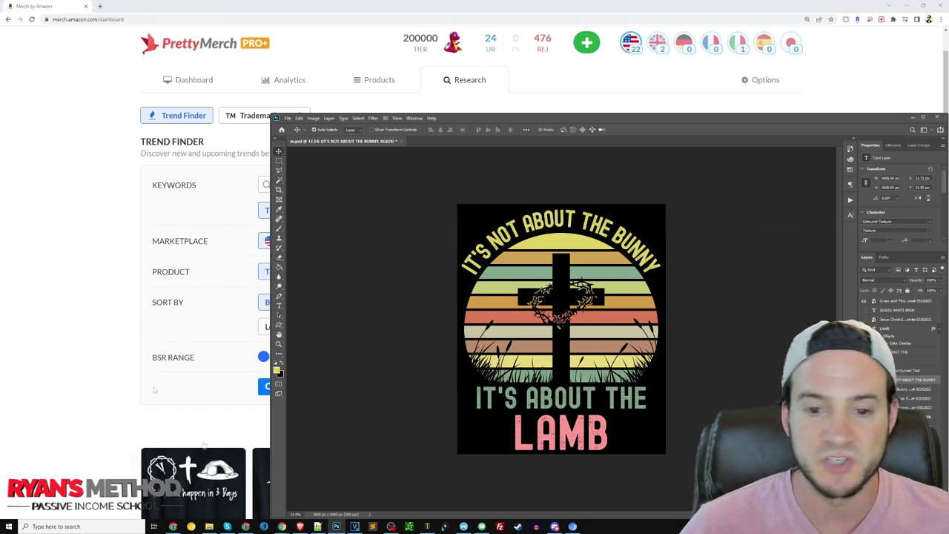
Return to the browser, look over the top-ranked Easter Jesus shirts for more slogans, and bring Photoshop back to the front.
click(118, 259)
scroll(117, 260, down, 3)
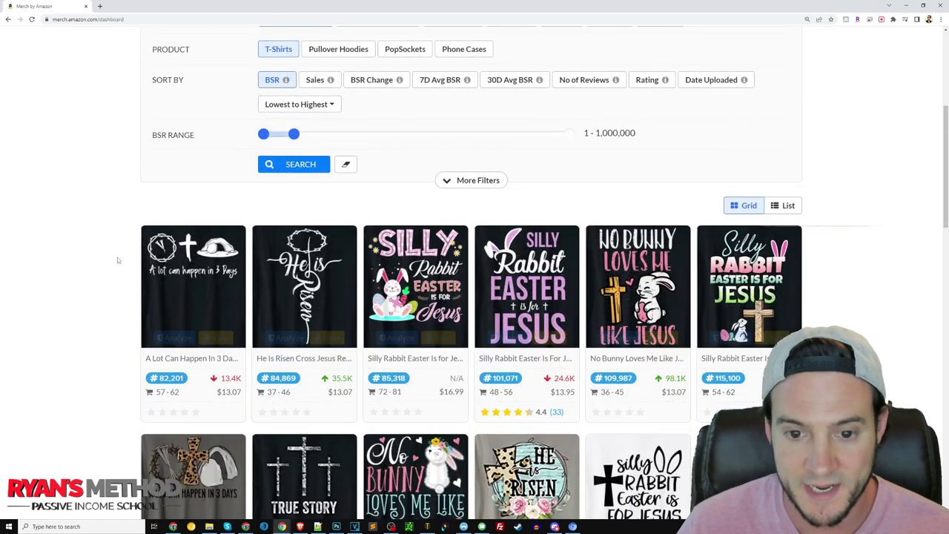
scroll(112, 258, down, 4)
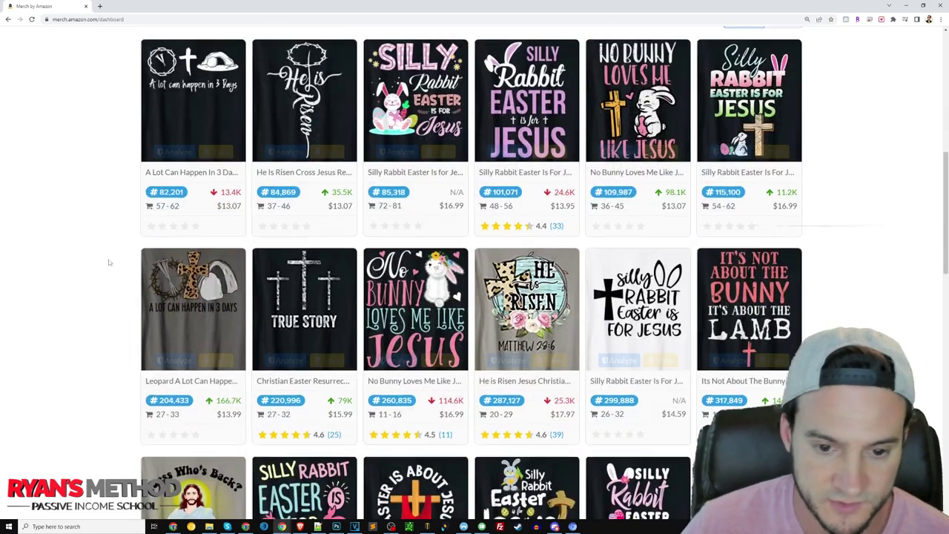
scroll(98, 256, up, 8)
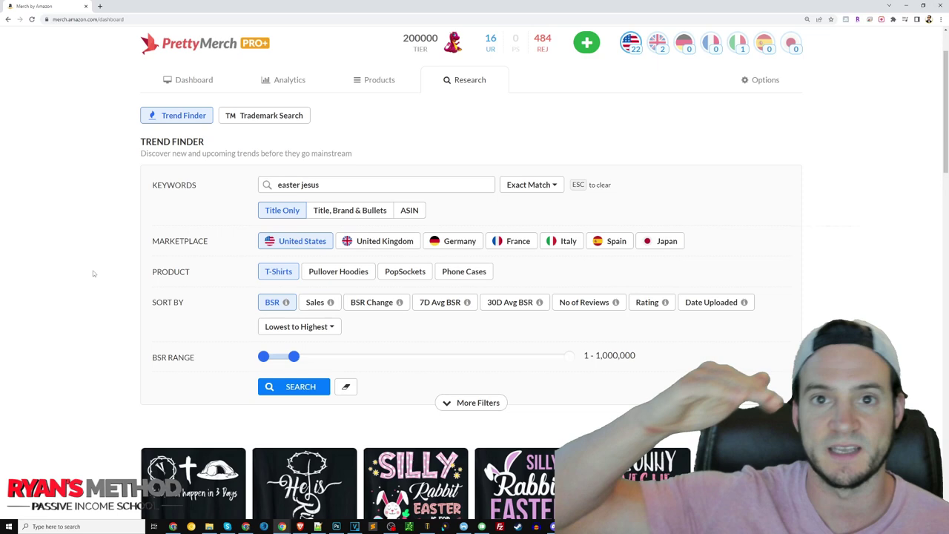
scroll(51, 260, down, 2)
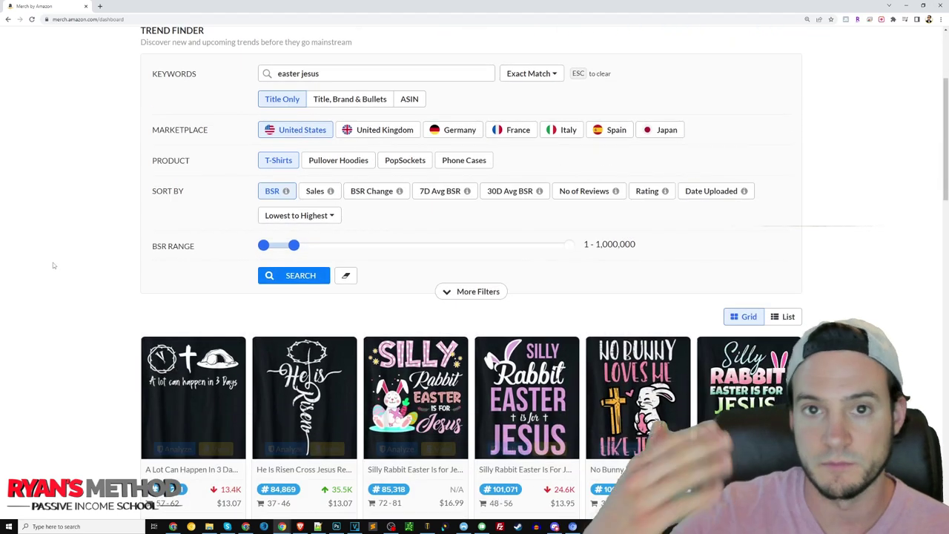
scroll(74, 256, down, 1)
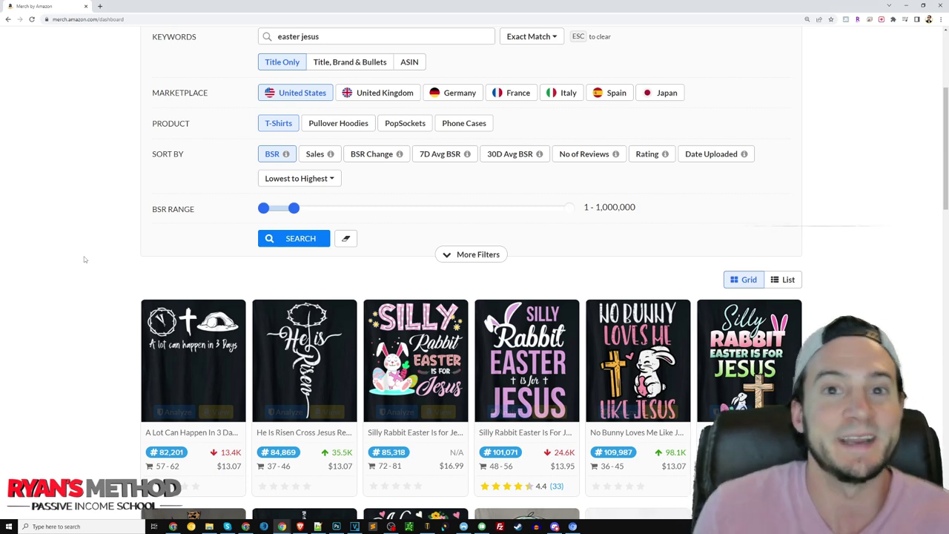
click(336, 526)
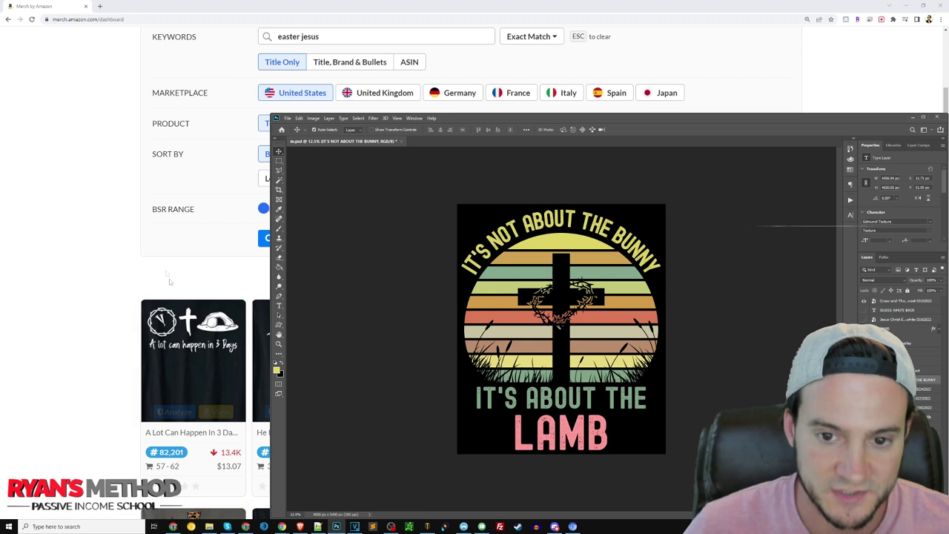